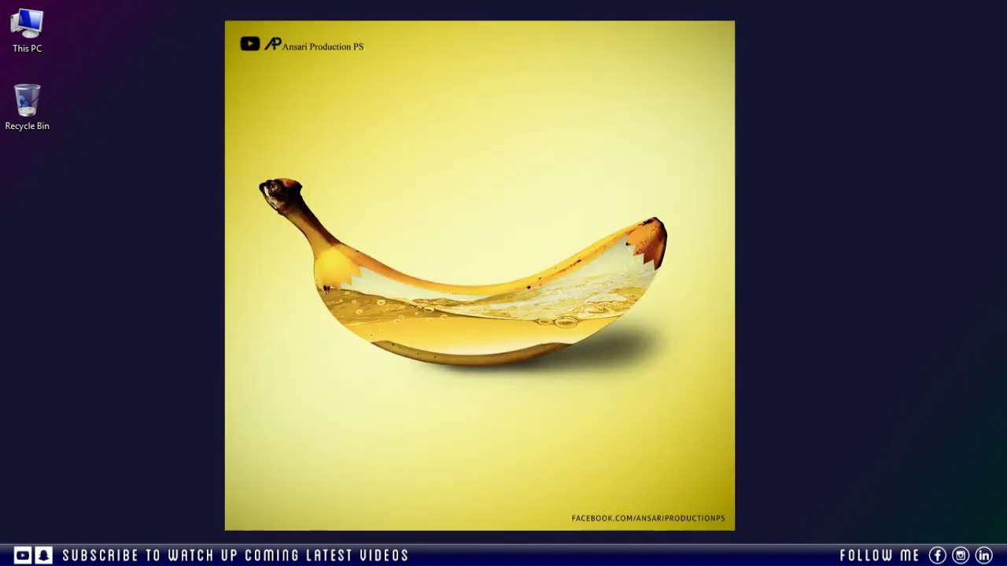
Refresh the Windows desktop from its context menu to clear the banana artwork preview
{"action": "right_click", "coordinate": [349, 226]}
{"action": "left_click", "coordinate": [395, 289]}
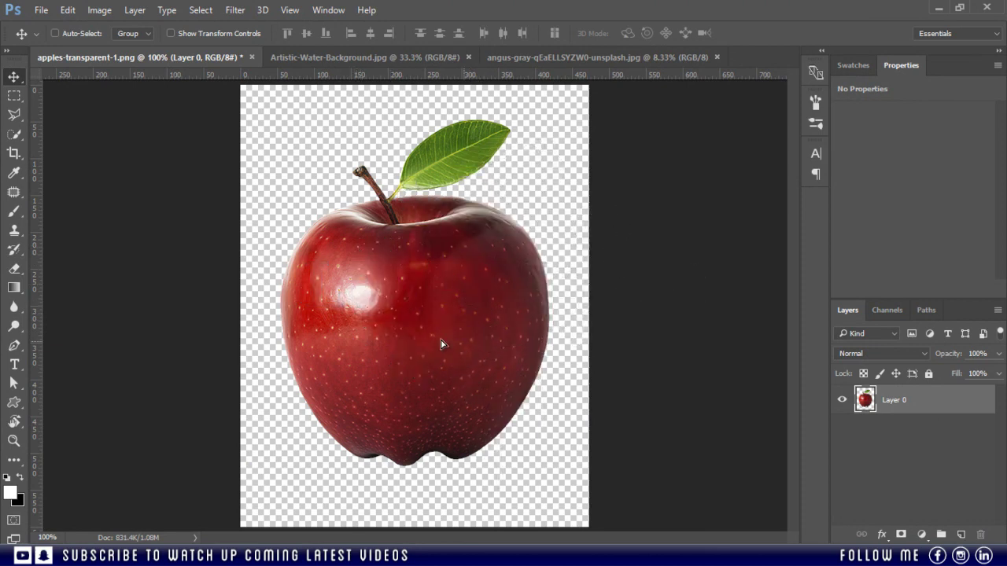
Check the apple is centred, then duplicate it into Layer 0 copy and Layer 0 copy 2
{"action": "left_click_drag", "start_coordinate": [440, 344], "coordinate": [419, 304]}
{"action": "key", "text": "ctrl"}
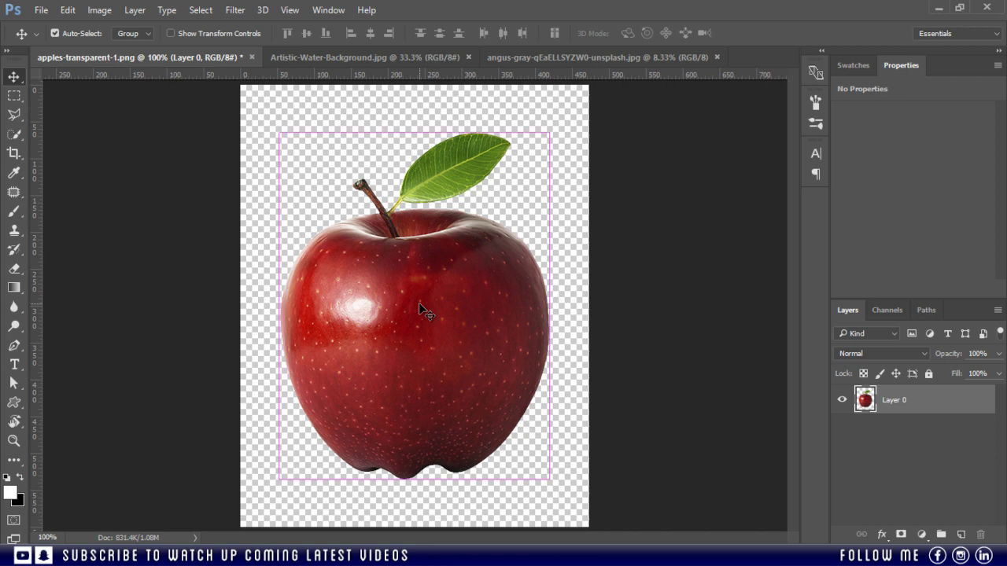
{"action": "key", "text": "ctrl+j"}
{"action": "key", "text": "ctrl+j"}
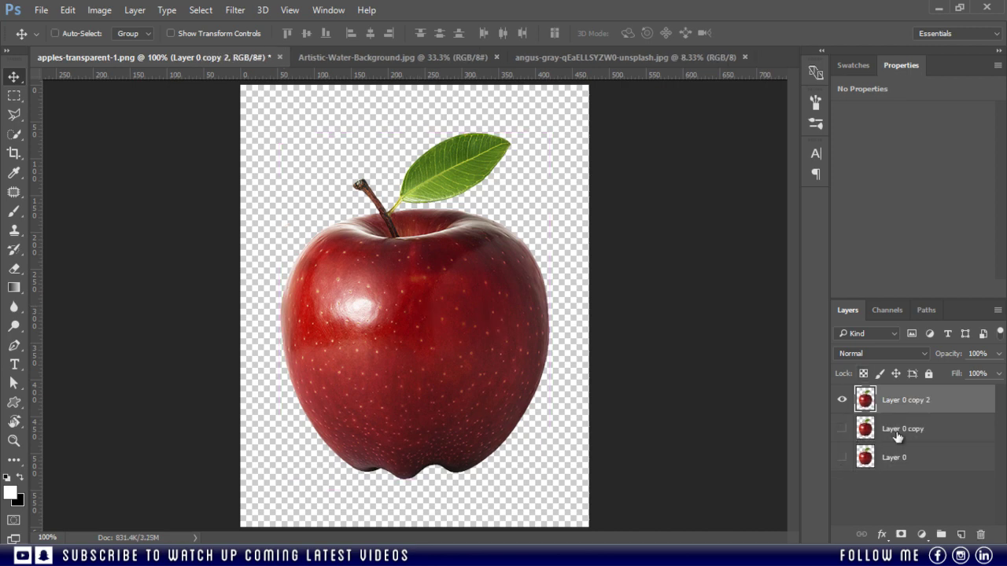
Desaturate the top apple copy and invert it to a greyscale negative
{"action": "left_click", "coordinate": [99, 10]}
{"action": "mouse_move", "coordinate": [111, 49]}
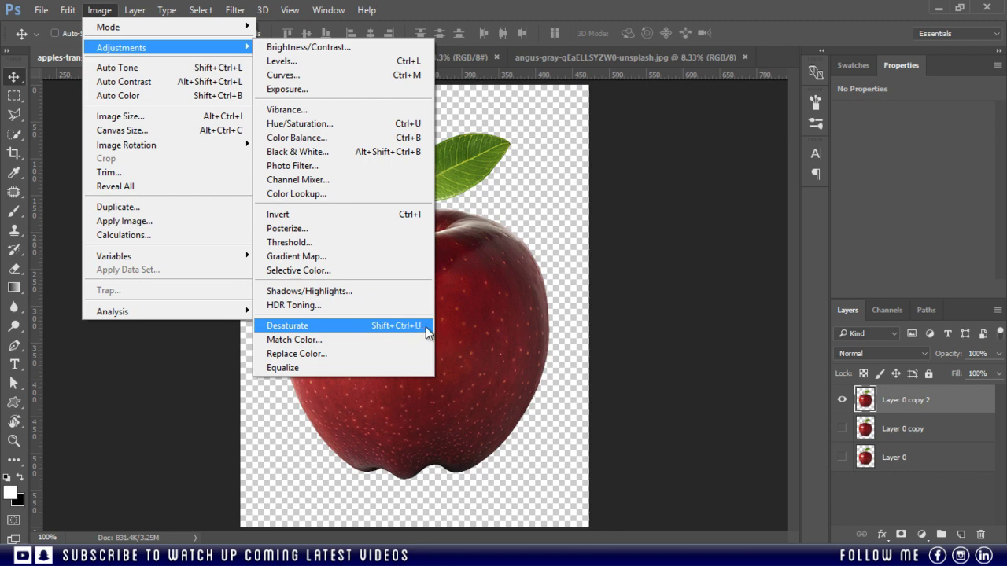
{"action": "left_click", "coordinate": [349, 333]}
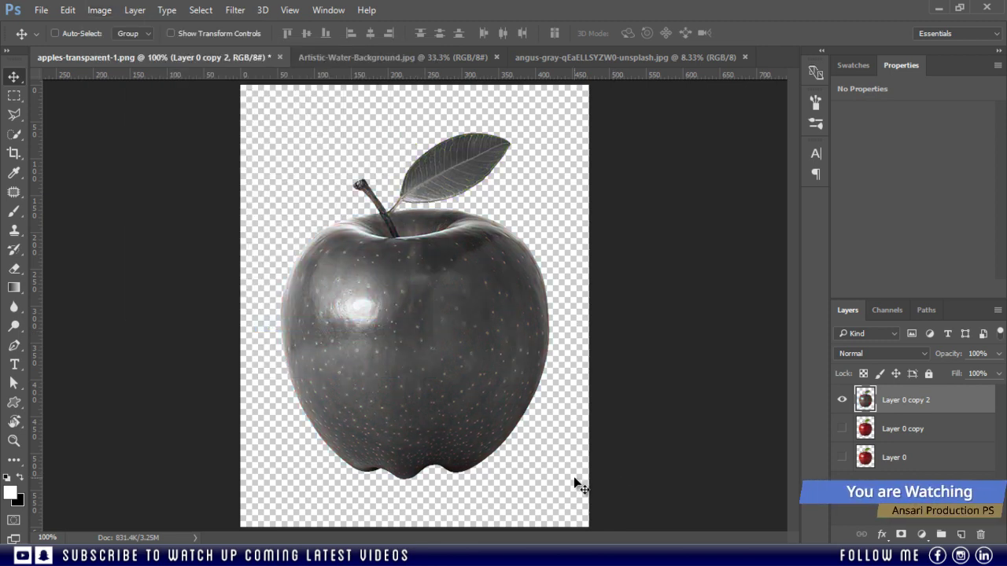
{"action": "key", "text": "ctrl+i"}
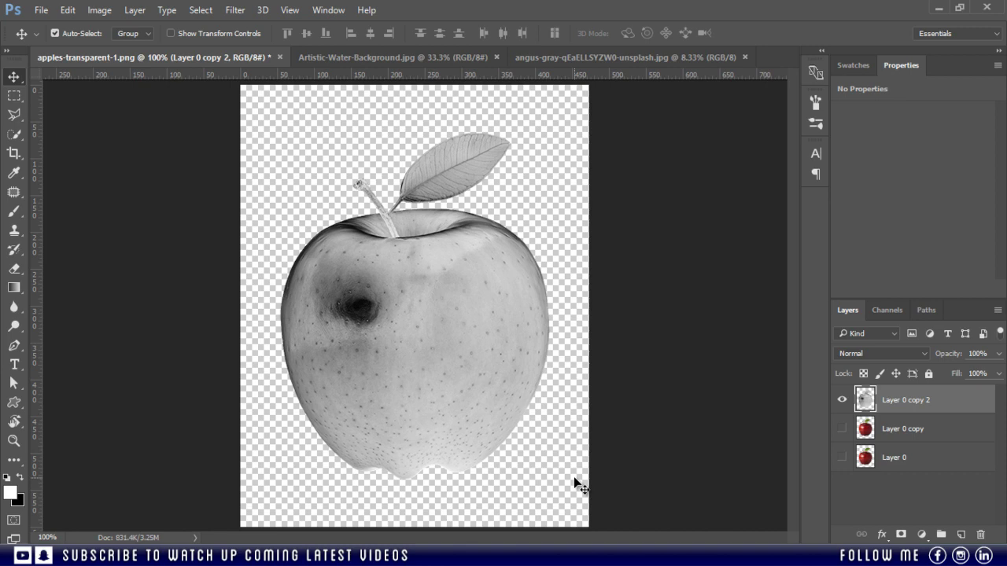
Copy the apple's light tones by luminosity selection into a new Layer 1, then invert them
{"action": "key", "text": "ctrl+alt+2"}
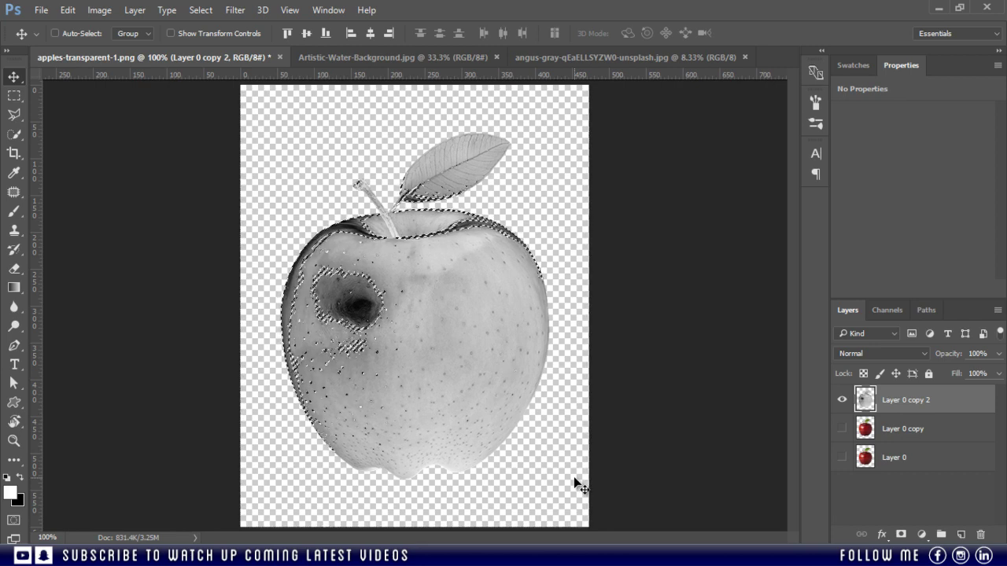
{"action": "key", "text": "ctrl+j"}
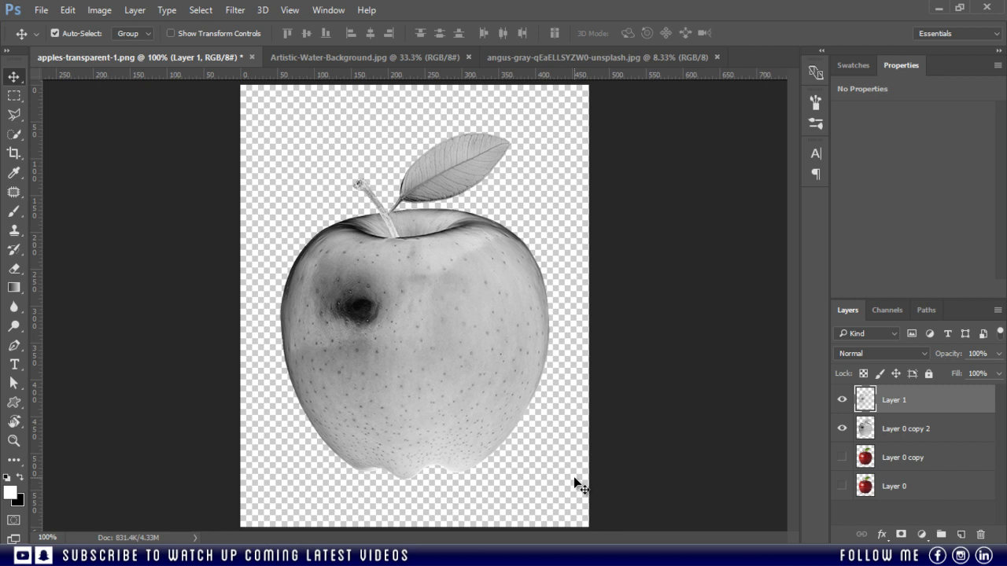
{"action": "key", "text": "ctrl+i"}
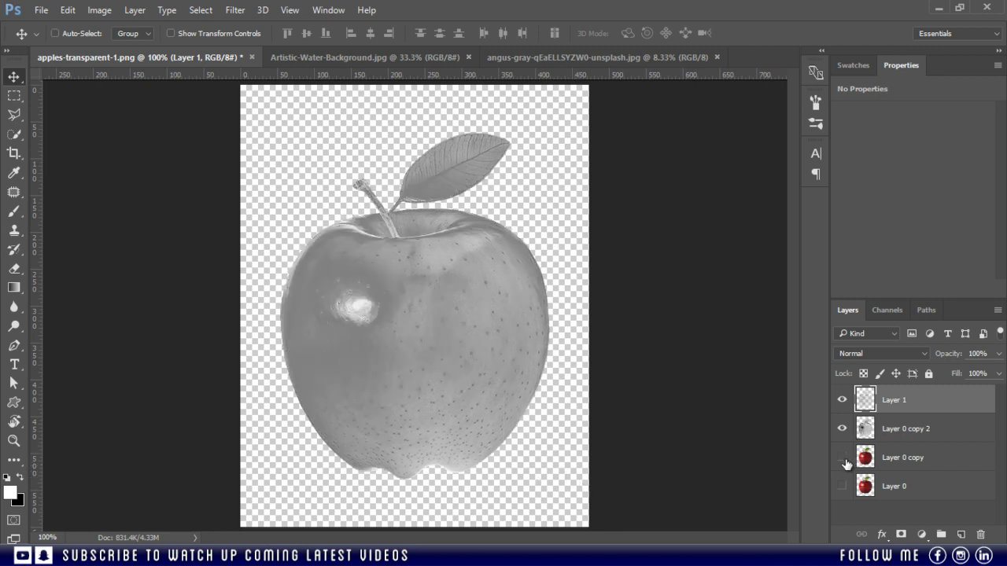
Delete the greyscale copy, nudge Layer 1 slightly, and move it beneath Layer 0 copy
{"action": "left_click", "coordinate": [842, 428]}
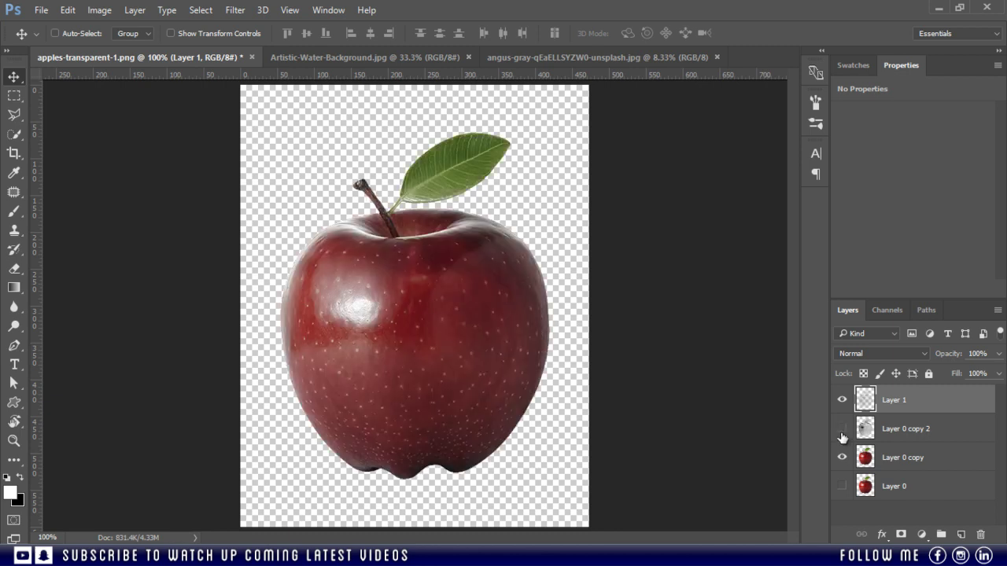
{"action": "left_click_drag", "start_coordinate": [935, 441], "coordinate": [980, 534]}
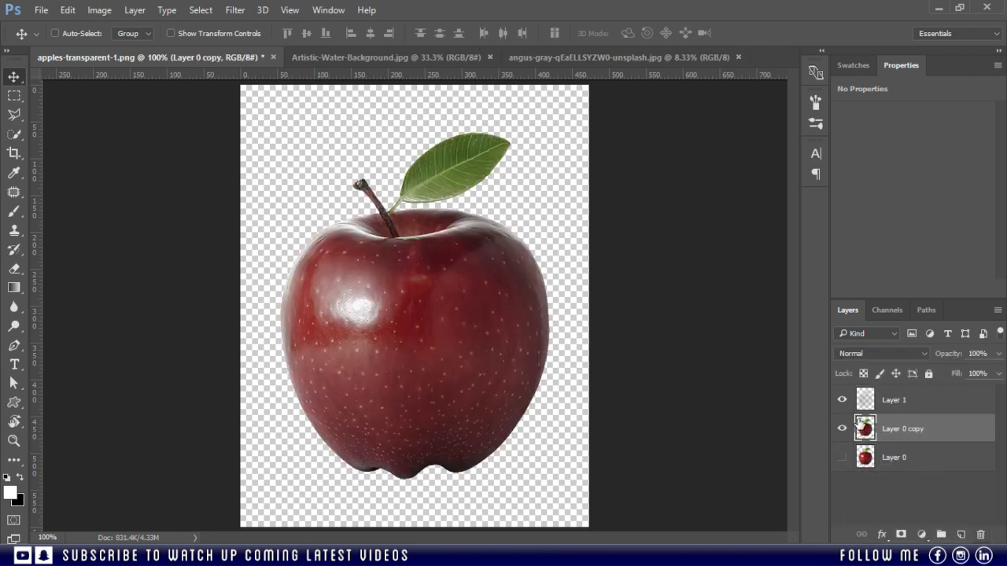
{"action": "left_click", "coordinate": [916, 405]}
{"action": "mouse_move", "coordinate": [431, 347]}
{"action": "left_mouse_down"}
{"action": "mouse_move", "coordinate": [413, 346]}
{"action": "mouse_move", "coordinate": [366, 307]}
{"action": "mouse_move", "coordinate": [348, 255]}
{"action": "mouse_move", "coordinate": [360, 214]}
{"action": "mouse_move", "coordinate": [453, 216]}
{"action": "mouse_move", "coordinate": [532, 296]}
{"action": "mouse_move", "coordinate": [524, 418]}
{"action": "mouse_move", "coordinate": [469, 399]}
{"action": "mouse_move", "coordinate": [422, 362]}
{"action": "mouse_move", "coordinate": [325, 362]}
{"action": "mouse_move", "coordinate": [438, 356]}
{"action": "left_mouse_up"}
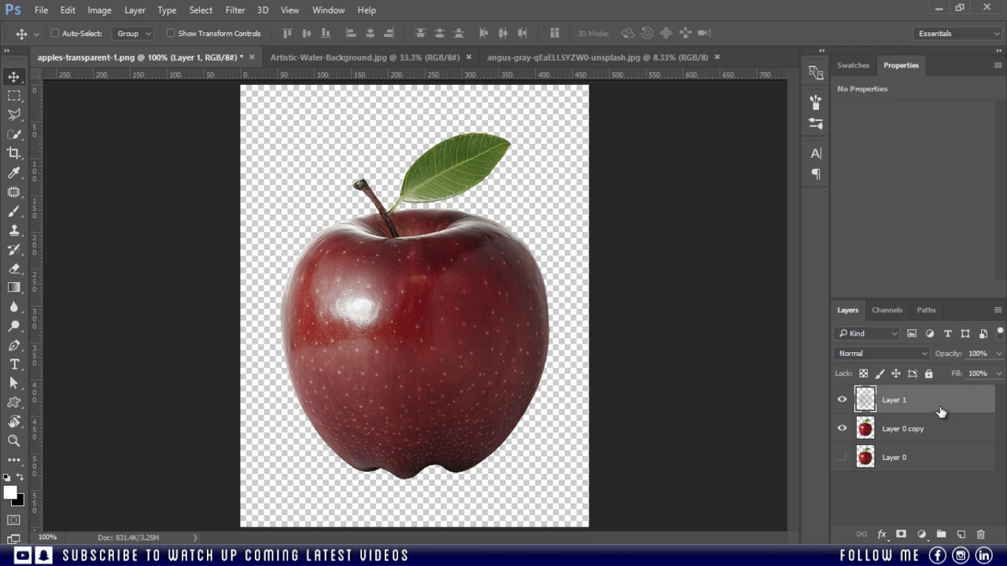
{"action": "left_click_drag", "start_coordinate": [940, 412], "coordinate": [944, 443]}
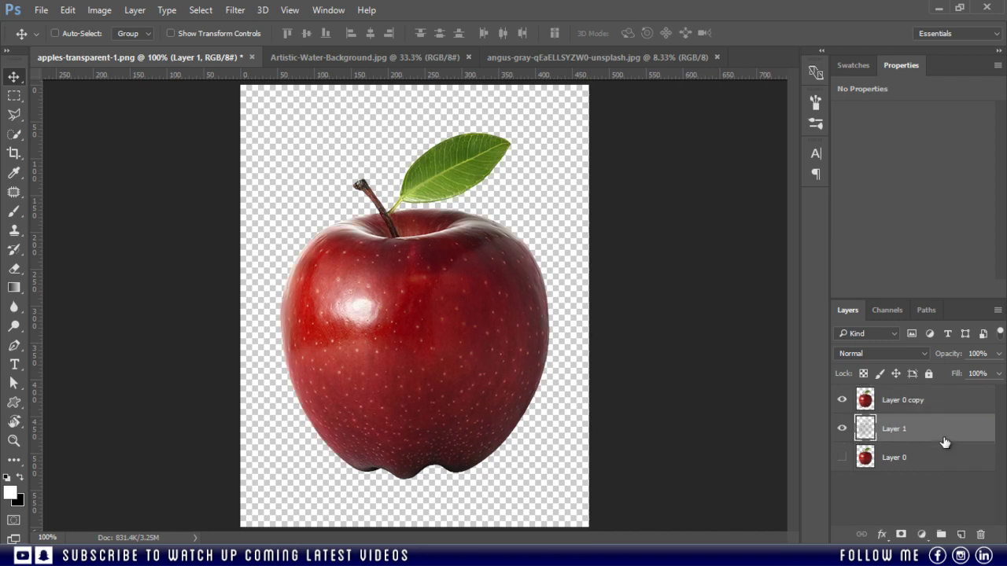
{"action": "left_click", "coordinate": [940, 495]}
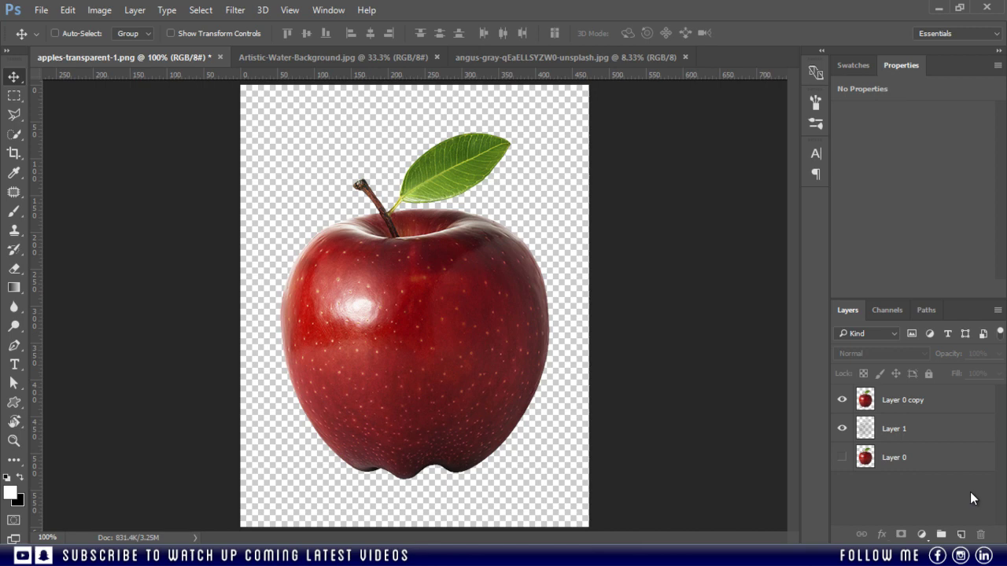
Add a new bottom layer and fill it with teal #4a7b76
{"action": "left_click", "coordinate": [961, 535]}
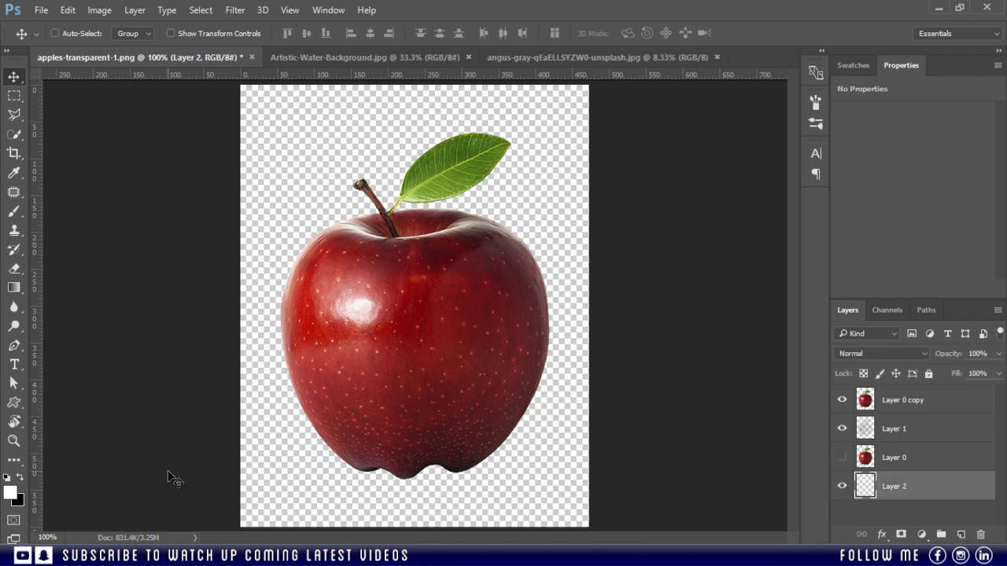
{"action": "left_click", "coordinate": [10, 493]}
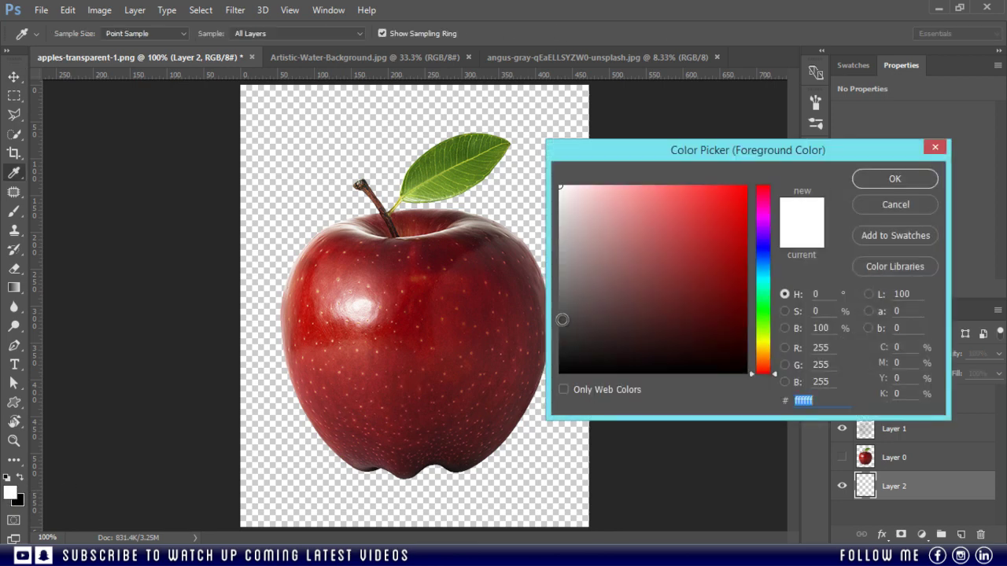
{"action": "left_click", "coordinate": [564, 254]}
{"action": "left_click_drag", "start_coordinate": [564, 254], "coordinate": [636, 279]}
{"action": "left_click_drag", "start_coordinate": [767, 330], "coordinate": [768, 283]}
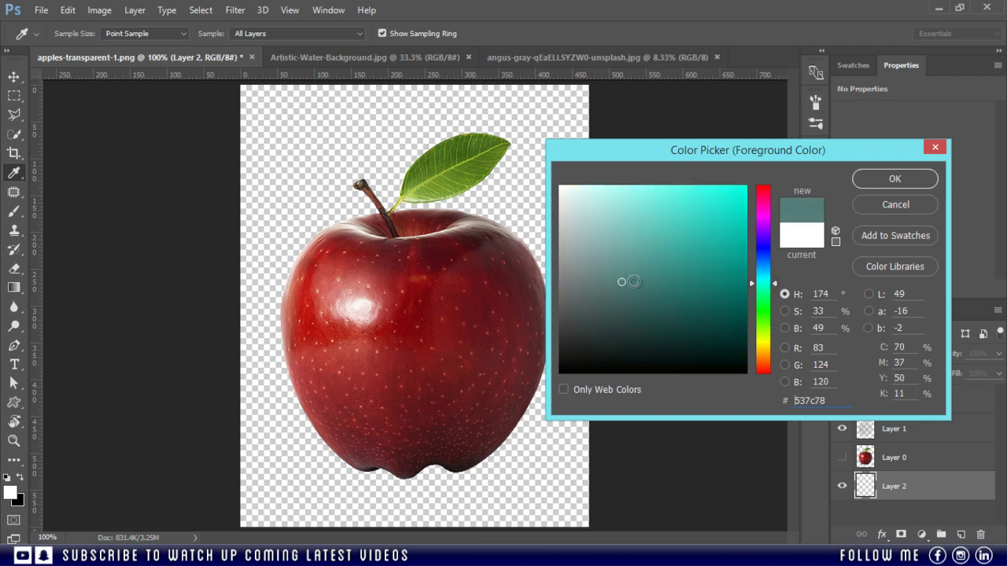
{"action": "left_click", "coordinate": [634, 282]}
{"action": "left_click", "coordinate": [870, 177]}
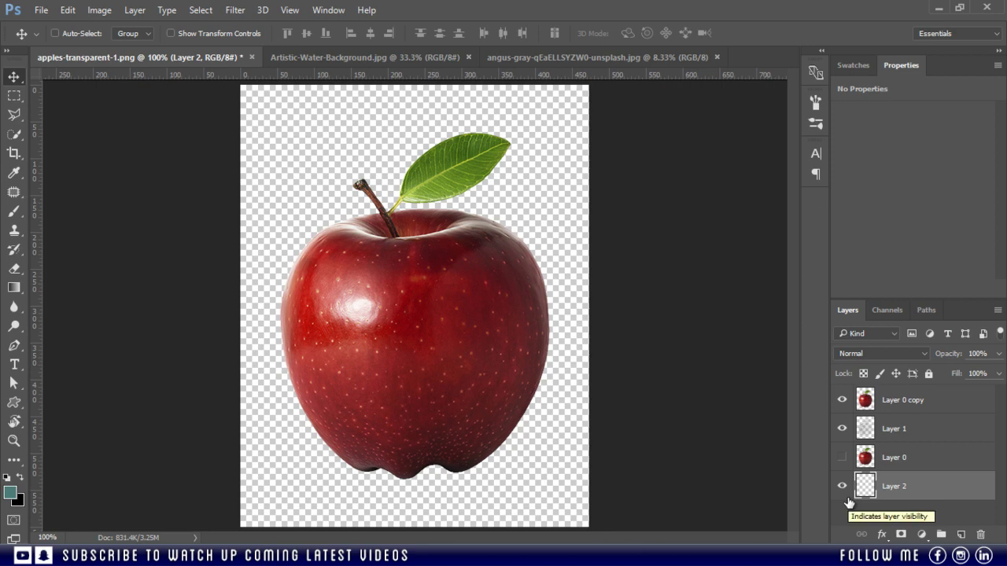
{"action": "key", "text": "alt+BackSpace"}
Add white layer masks to Layer 0 copy and Layer 1, and delete Layer 0
{"action": "left_click", "coordinate": [936, 401]}
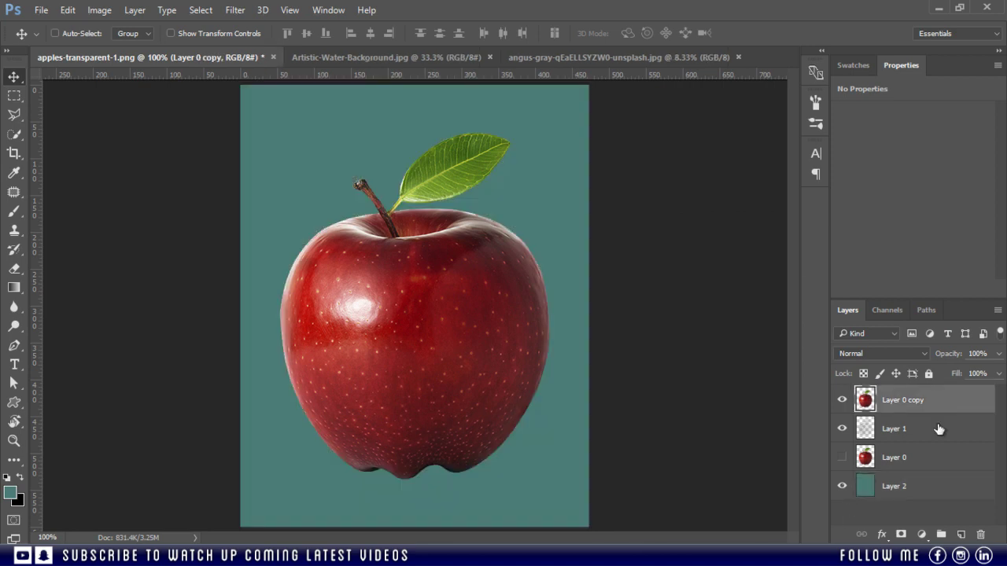
{"action": "left_click", "coordinate": [901, 535]}
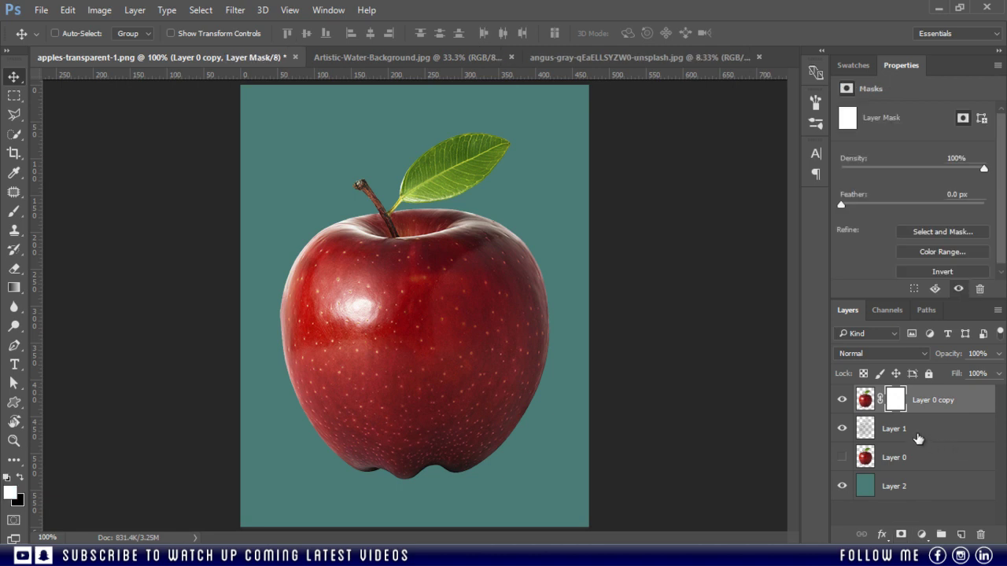
{"action": "left_click", "coordinate": [917, 438]}
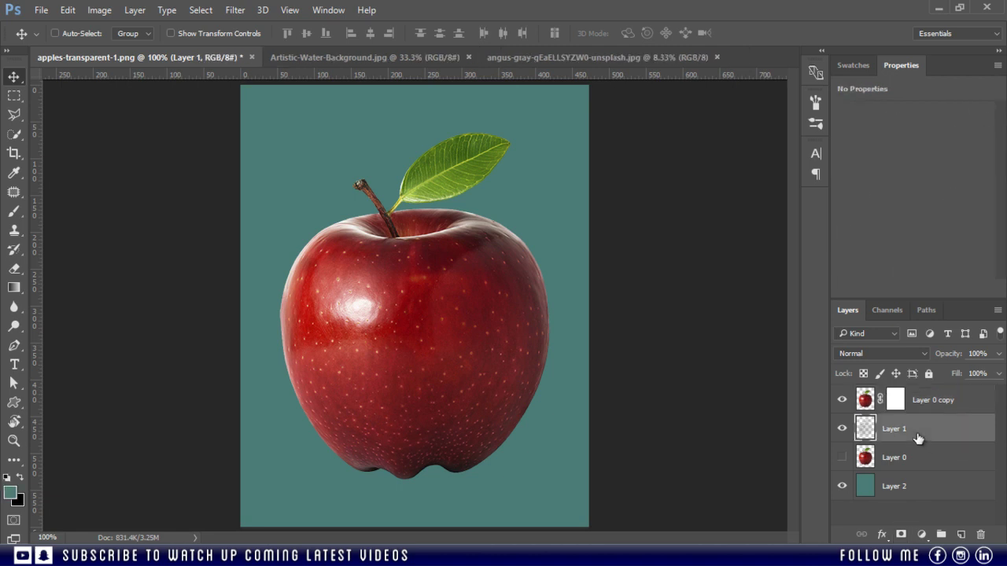
{"action": "left_click", "coordinate": [901, 535]}
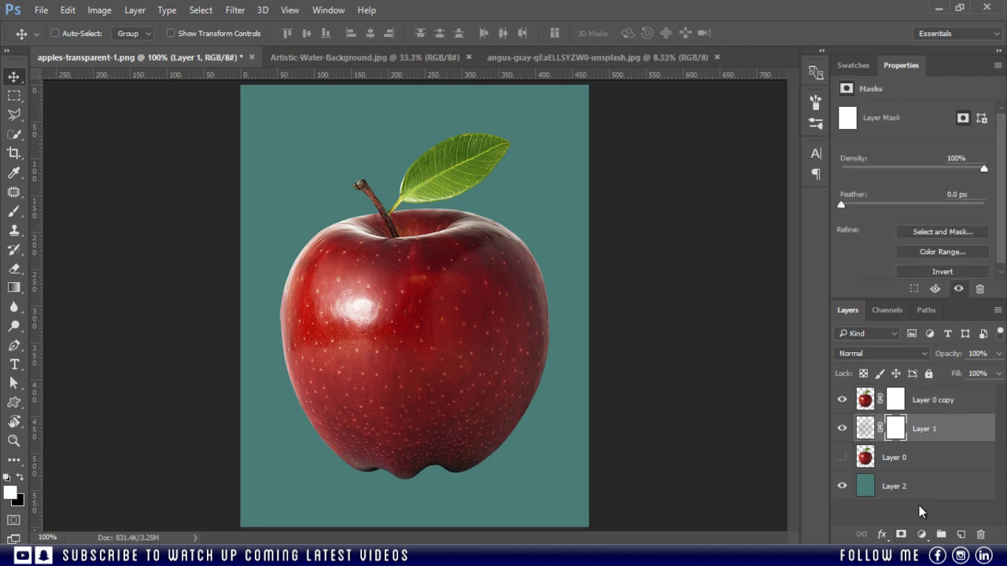
{"action": "left_click", "coordinate": [967, 458]}
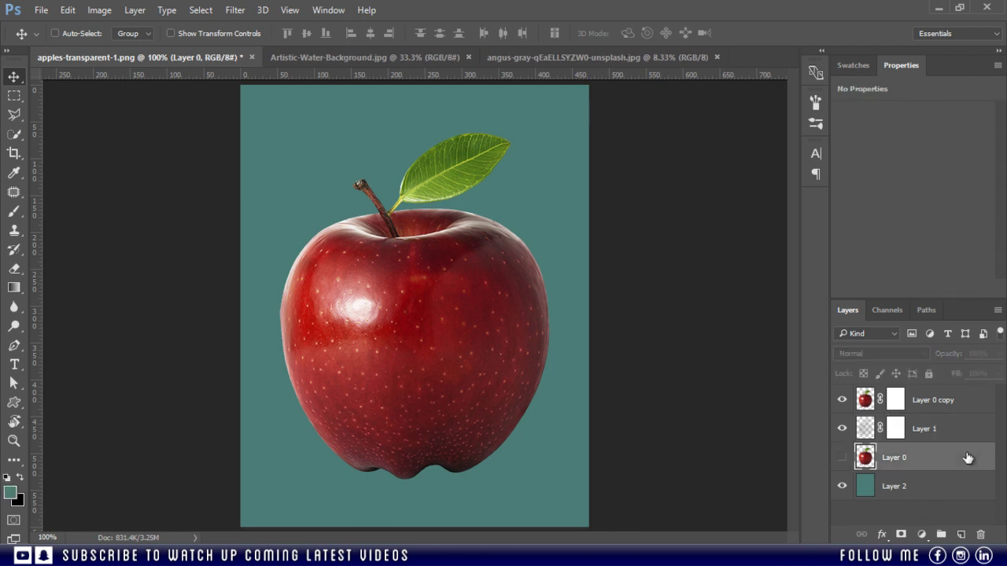
{"action": "left_click_drag", "start_coordinate": [967, 457], "coordinate": [980, 534]}
Invert Layer 0 copy's mask to black and set up a 300 px brush at 100% hardness
{"action": "left_click", "coordinate": [899, 399]}
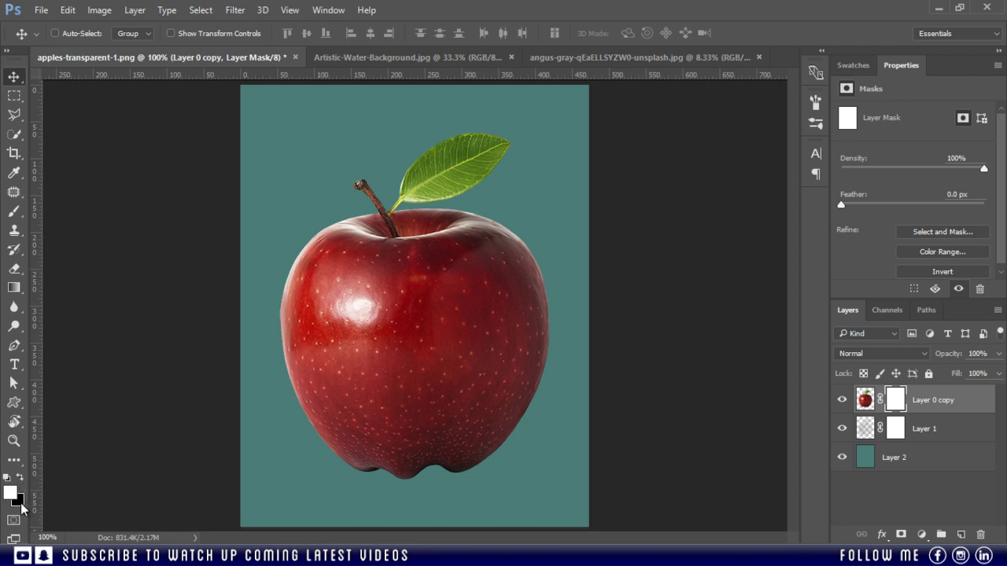
{"action": "key", "text": "ctrl+i"}
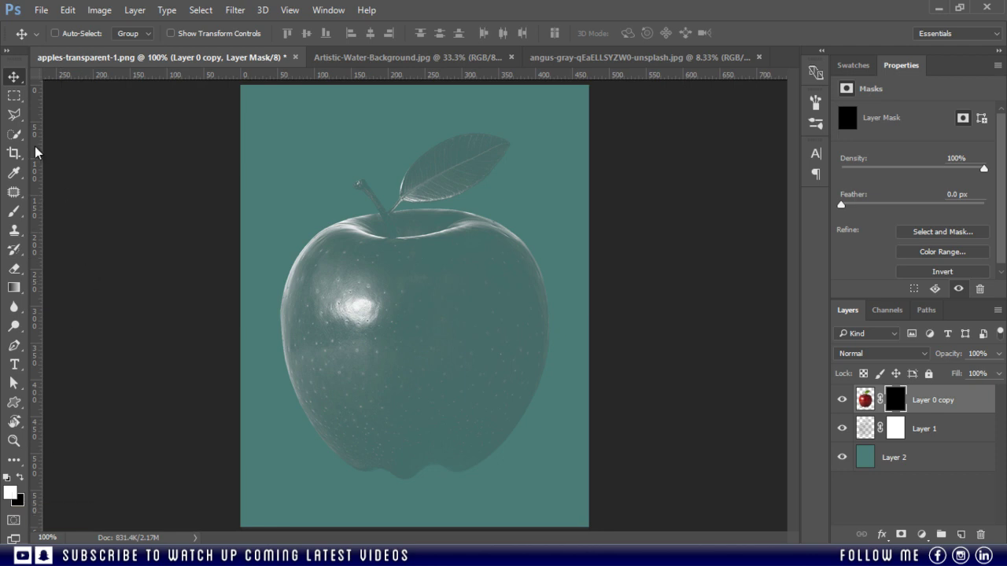
{"action": "left_click", "coordinate": [13, 211]}
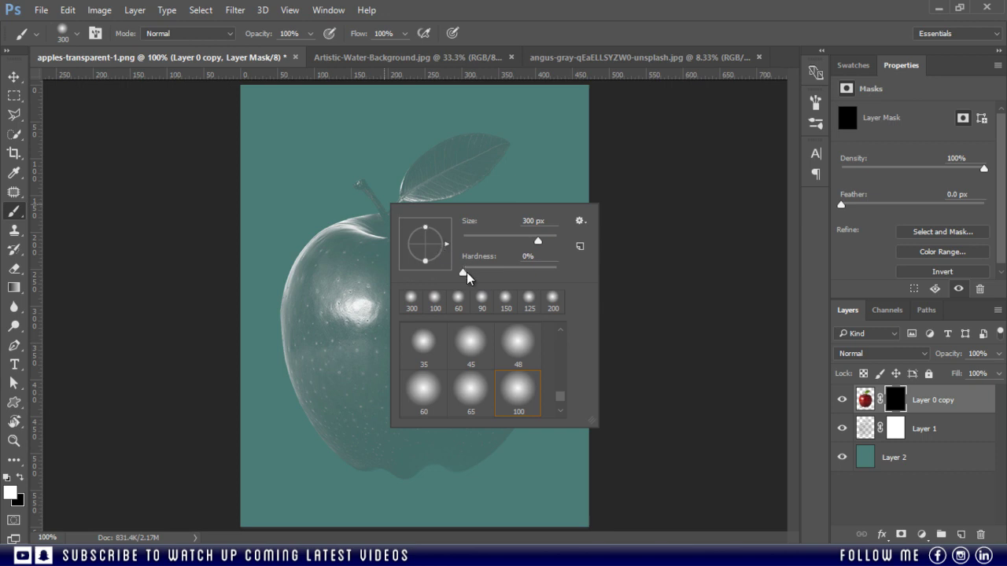
{"action": "left_click_drag", "start_coordinate": [463, 276], "coordinate": [563, 279]}
Paint the apple's red top and leaf back in white and add a horizontal water-line guide
{"action": "left_click", "coordinate": [619, 6]}
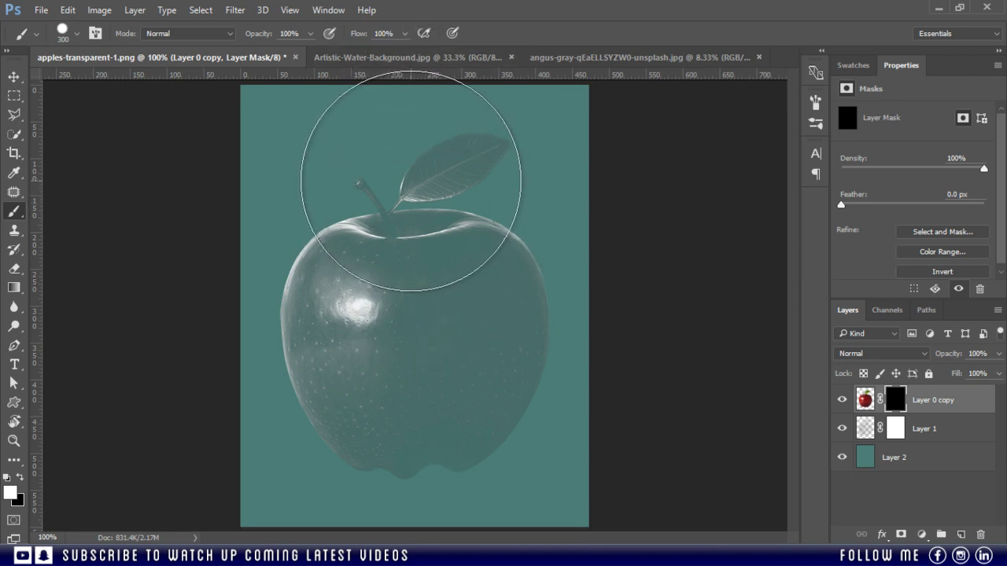
{"action": "left_click", "coordinate": [413, 181]}
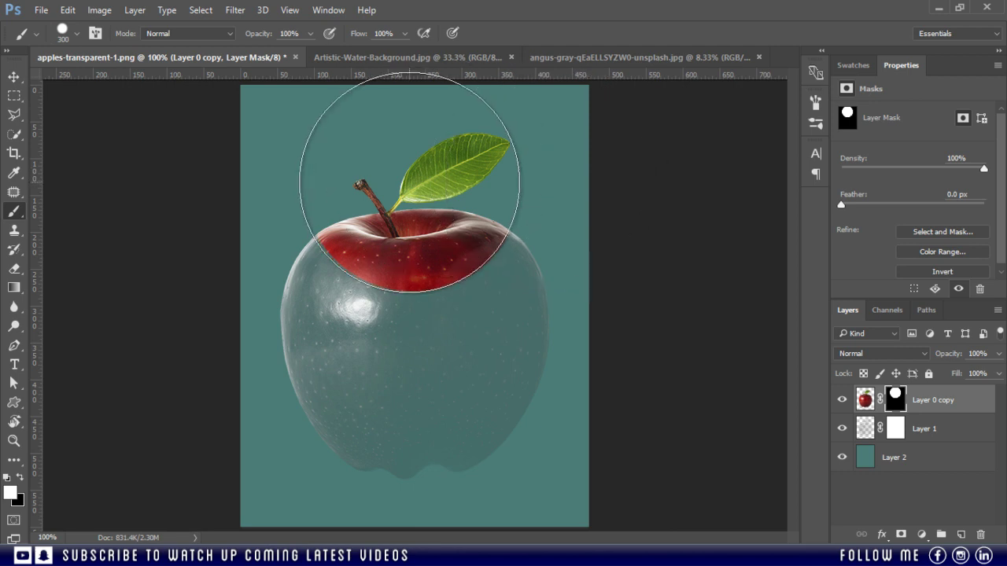
{"action": "mouse_move", "coordinate": [379, 79]}
{"action": "left_mouse_down"}
{"action": "mouse_move", "coordinate": [428, 283]}
{"action": "mouse_move", "coordinate": [487, 294]}
{"action": "left_mouse_up"}
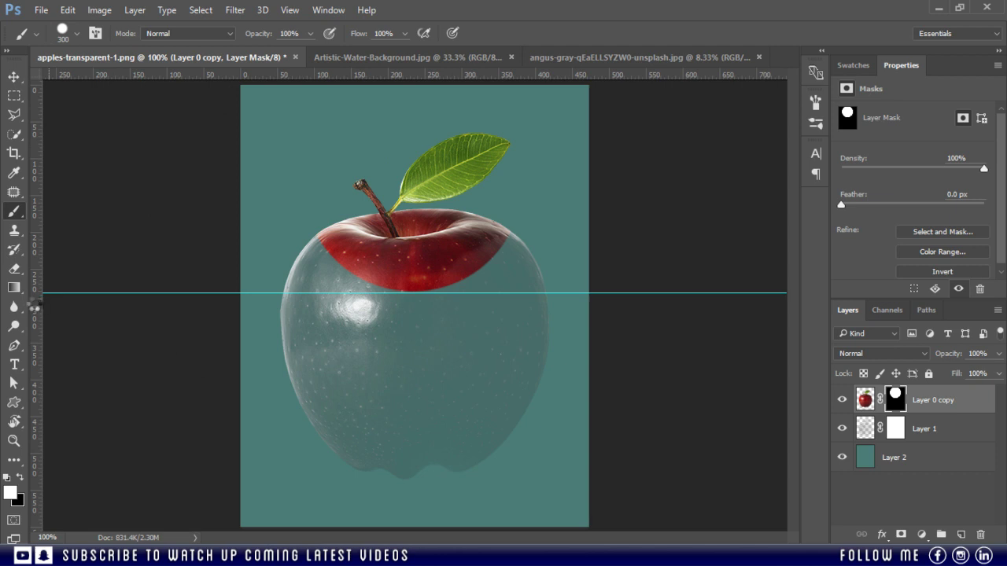
Add a vertical centre guide, reveal more red top on both sides, and zoom out to 66.7%
{"action": "left_click_drag", "start_coordinate": [35, 309], "coordinate": [418, 311]}
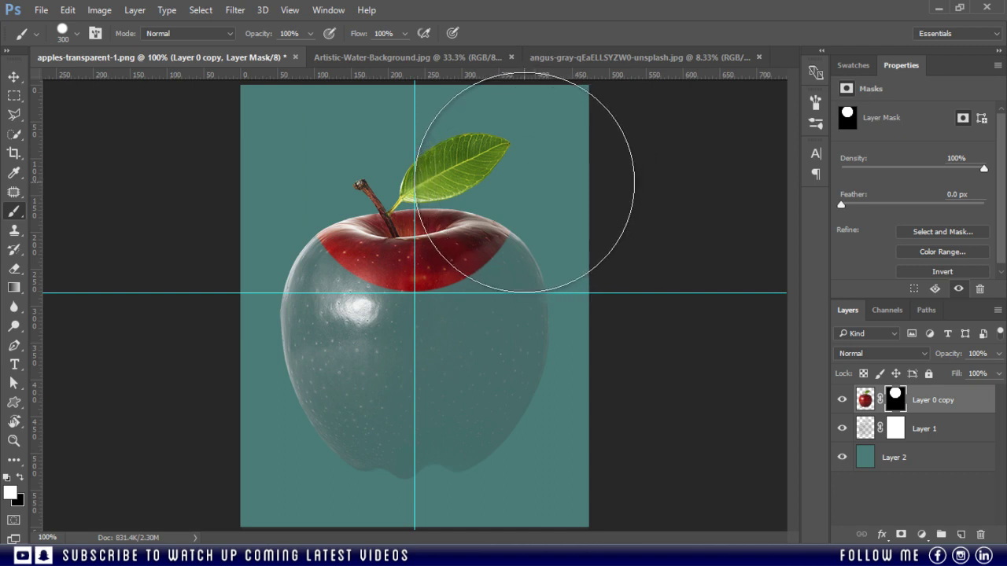
{"action": "left_click", "coordinate": [525, 182]}
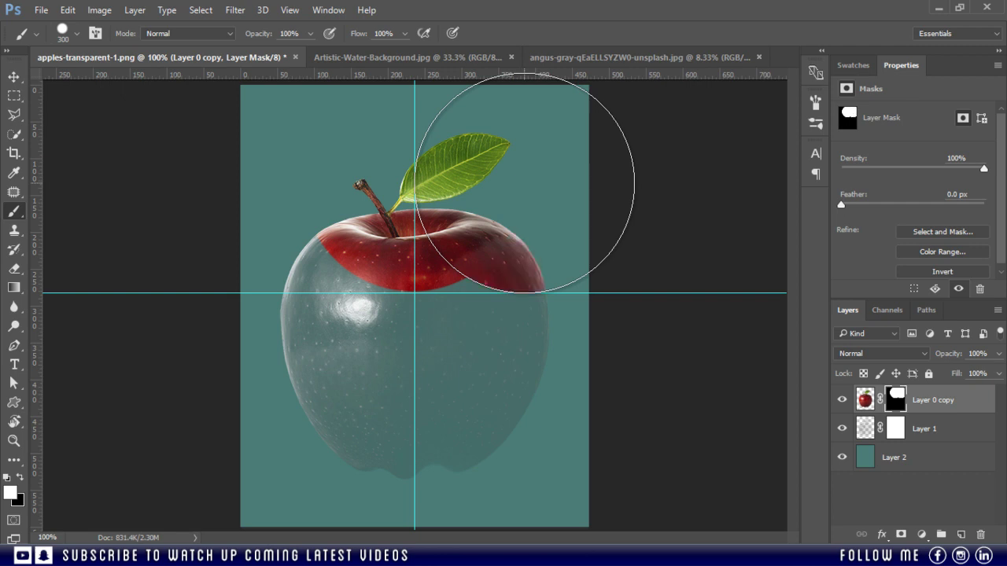
{"action": "left_click", "coordinate": [306, 182]}
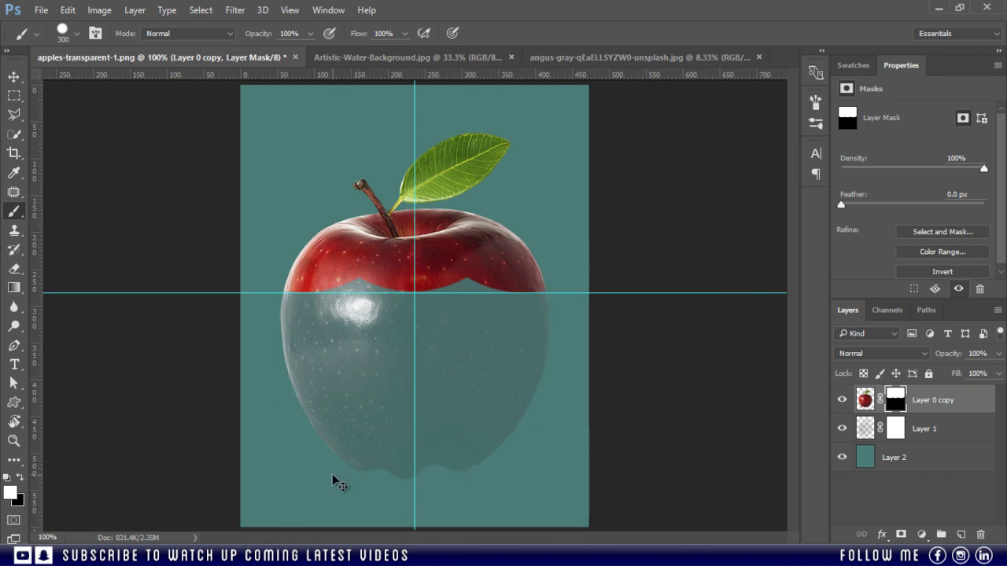
{"action": "key", "text": "ctrl+minus"}
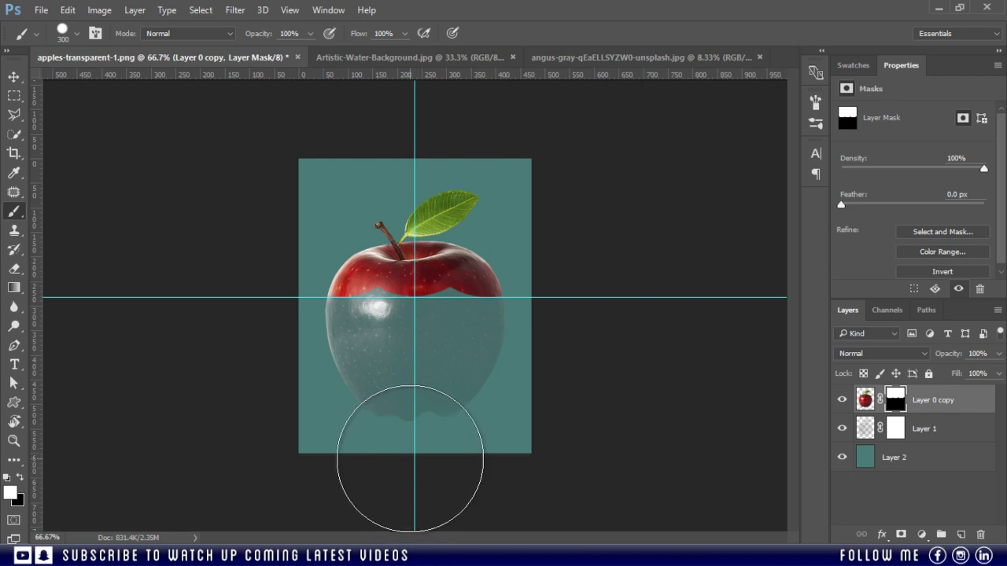
Paint back the apple's red bottom and add a second horizontal guide near its base
{"action": "left_click", "coordinate": [410, 458]}
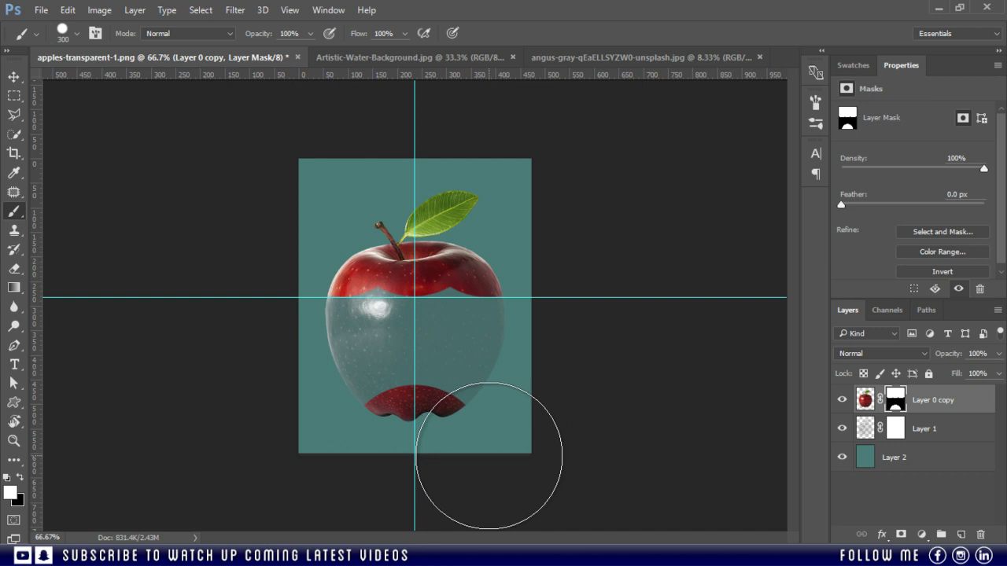
{"action": "left_click", "coordinate": [488, 457]}
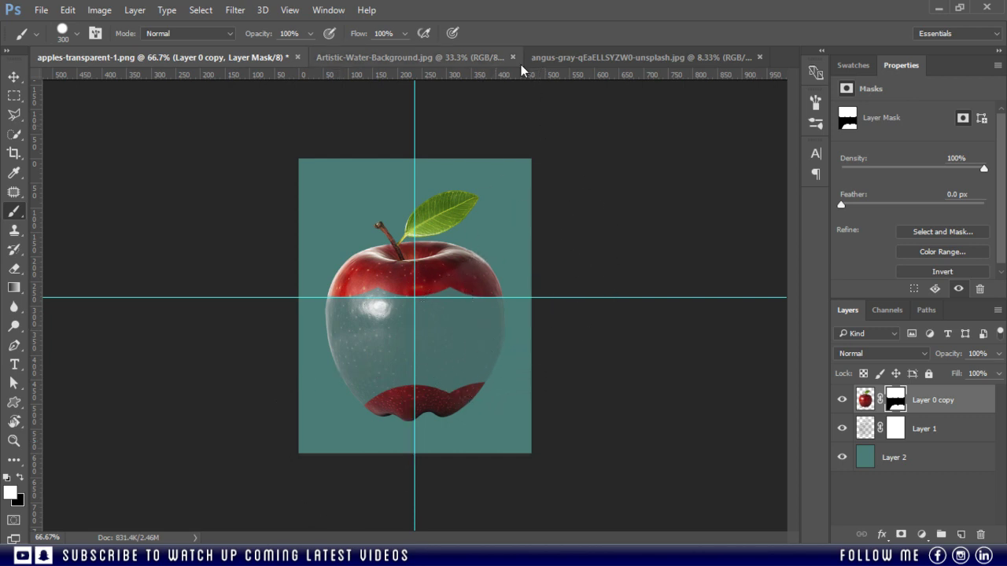
{"action": "left_click_drag", "start_coordinate": [517, 76], "coordinate": [517, 382]}
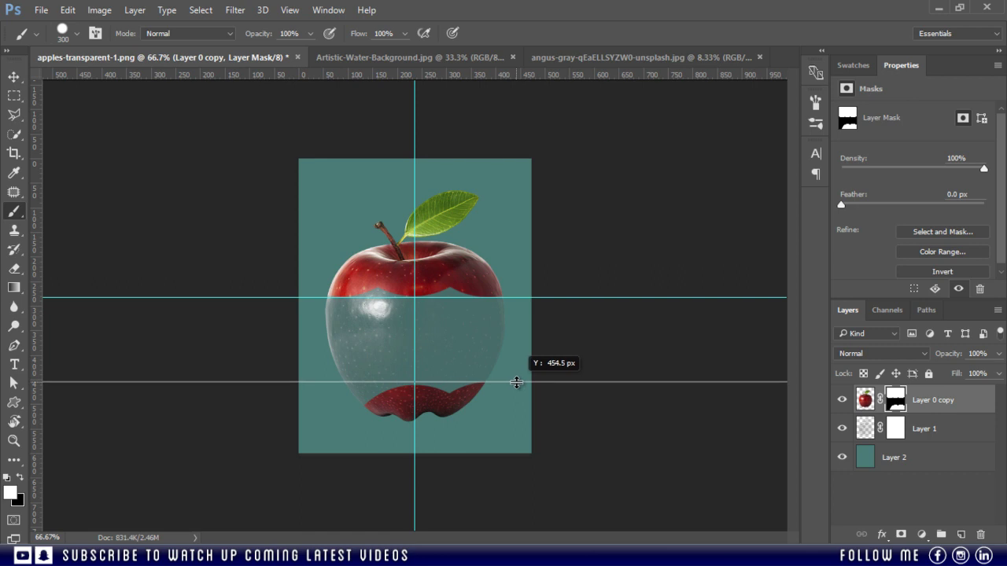
{"action": "left_click_drag", "start_coordinate": [517, 382], "coordinate": [517, 382]}
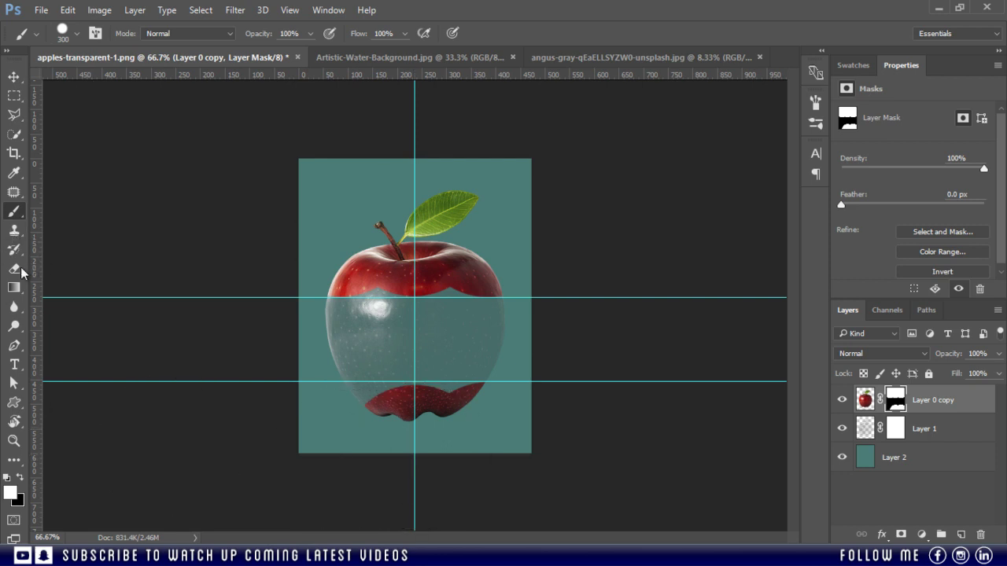
Repaint the mask with black then white so a clean red band shows below the lower guide
{"action": "left_click", "coordinate": [20, 476]}
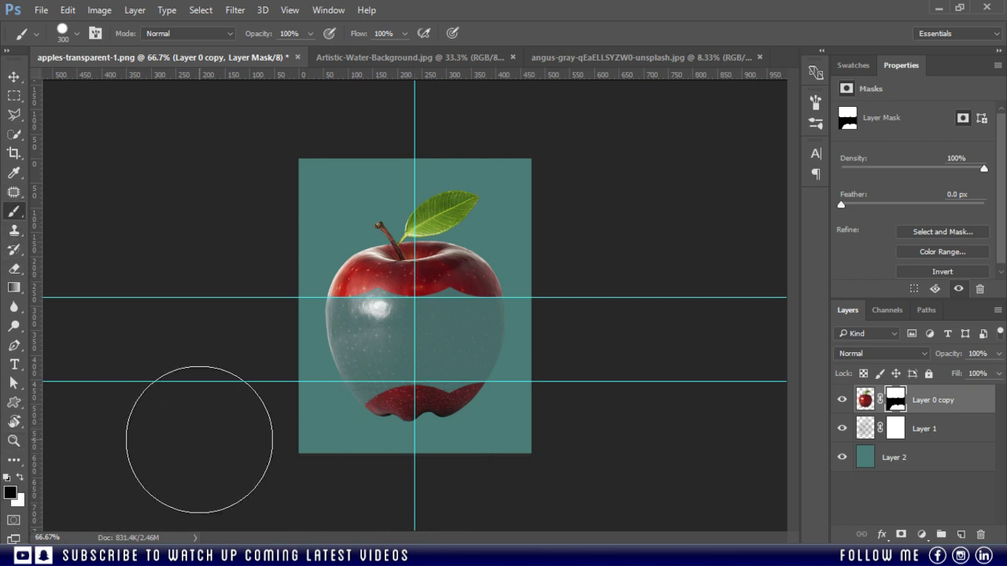
{"action": "mouse_move", "coordinate": [506, 456]}
{"action": "left_mouse_down"}
{"action": "mouse_move", "coordinate": [418, 449]}
{"action": "mouse_move", "coordinate": [347, 427]}
{"action": "left_mouse_up"}
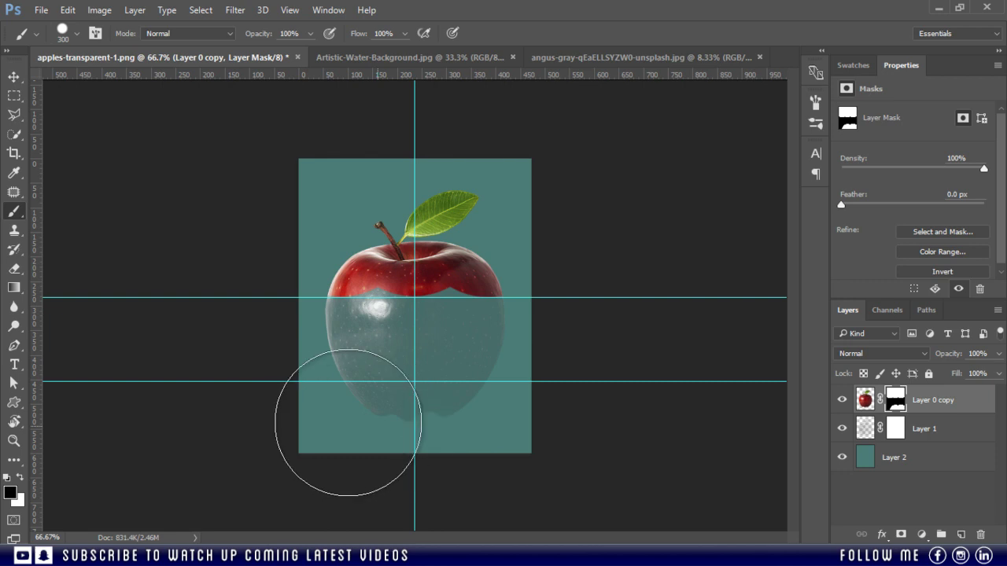
{"action": "left_click", "coordinate": [22, 477]}
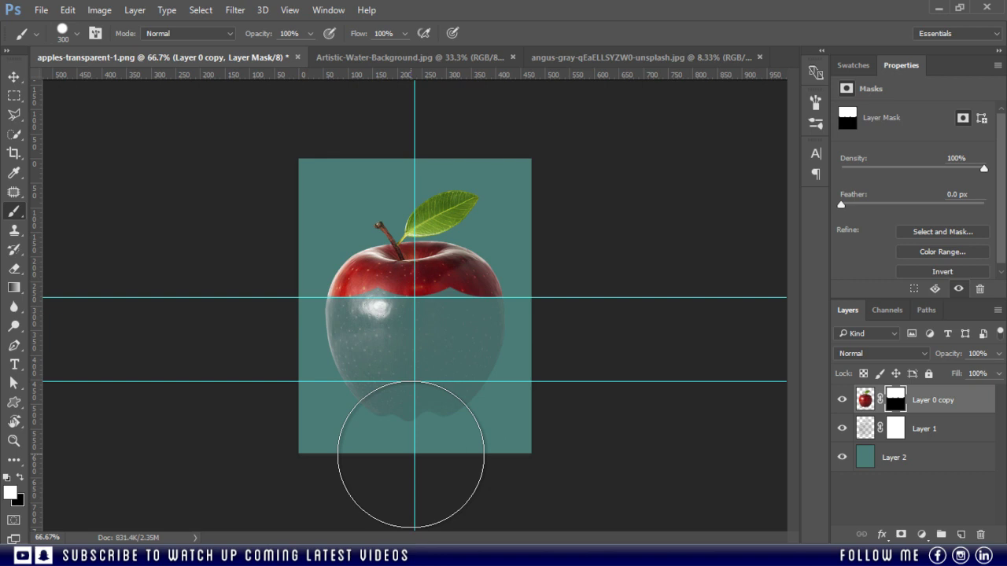
{"action": "left_click", "coordinate": [410, 455]}
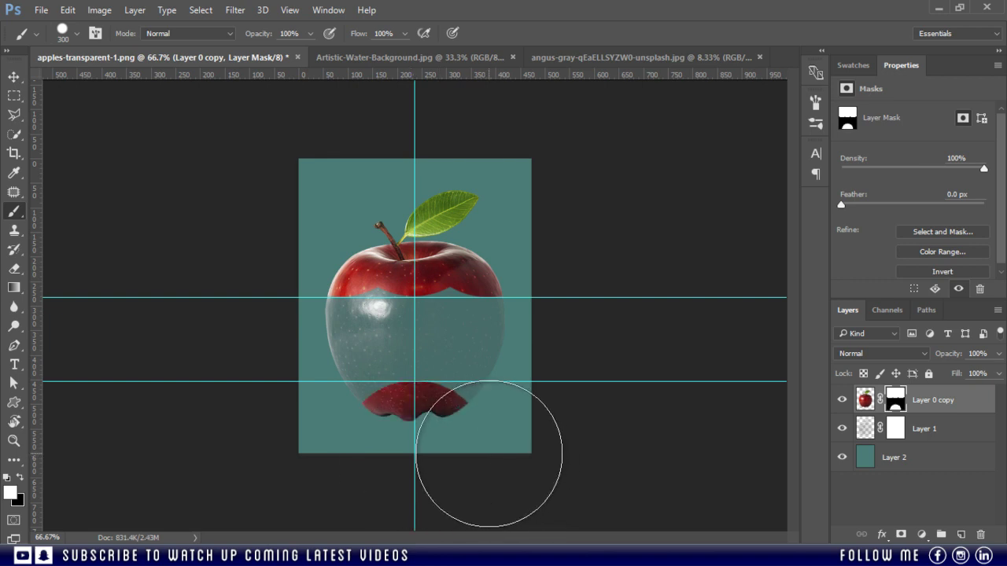
{"action": "left_click", "coordinate": [488, 453]}
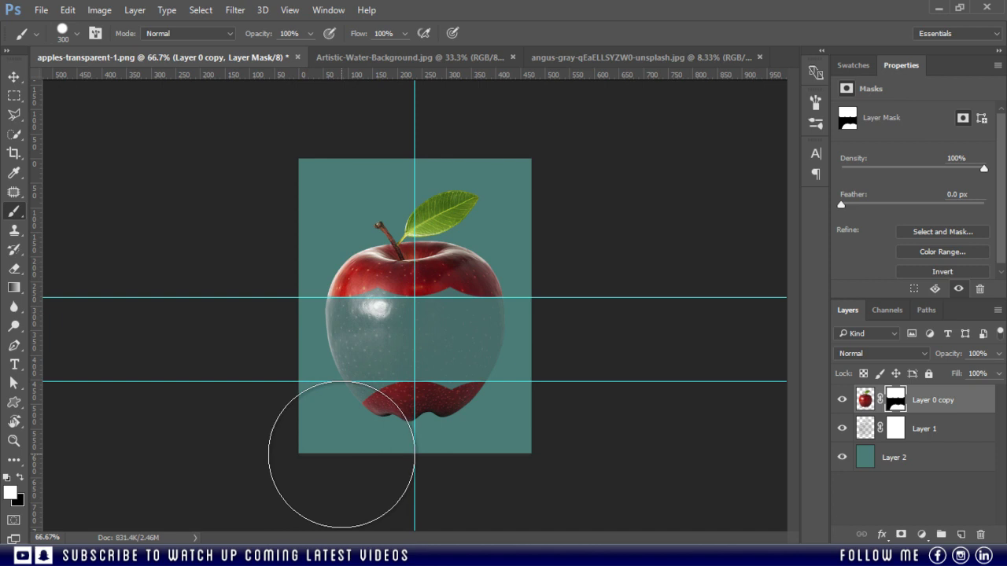
{"action": "left_click", "coordinate": [330, 450]}
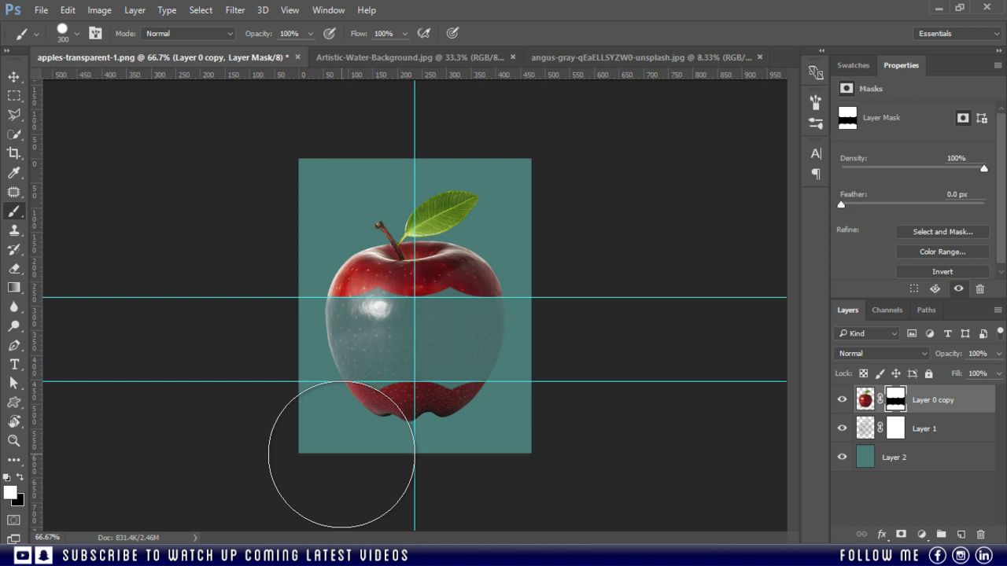
Switch to the Move tool and bring the Artistic-Water-Background image to the front
{"action": "left_click", "coordinate": [14, 76]}
{"action": "key", "text": "ctrl+1"}
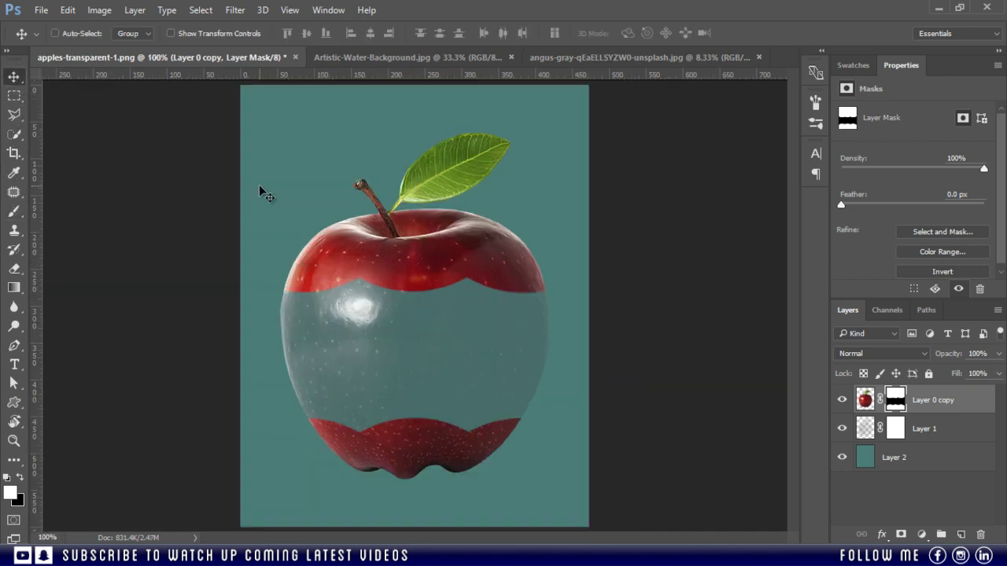
{"action": "left_click", "coordinate": [463, 57]}
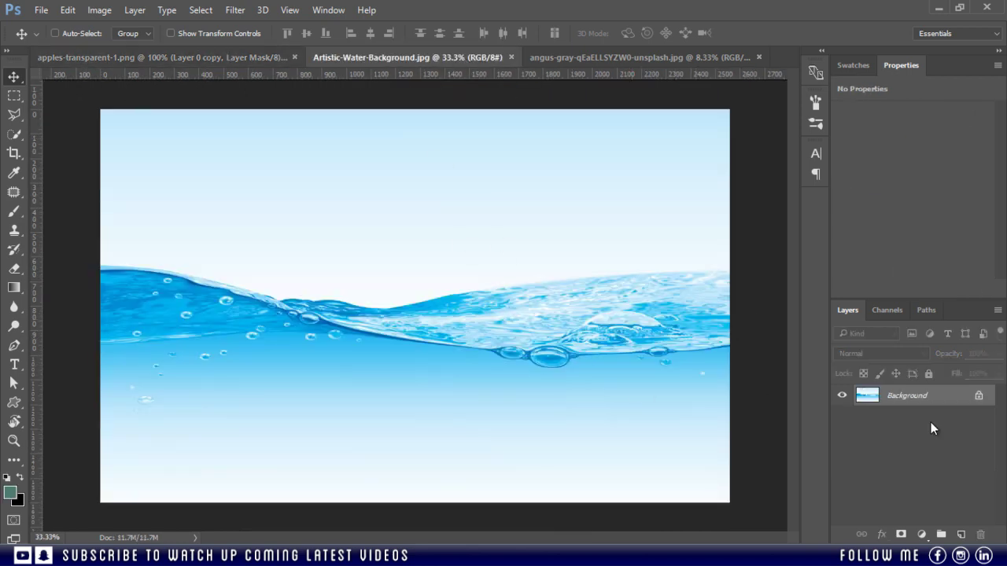
Unlock the water image, drag it into the apple document as Layer 3, and close it without saving
{"action": "left_click", "coordinate": [980, 394]}
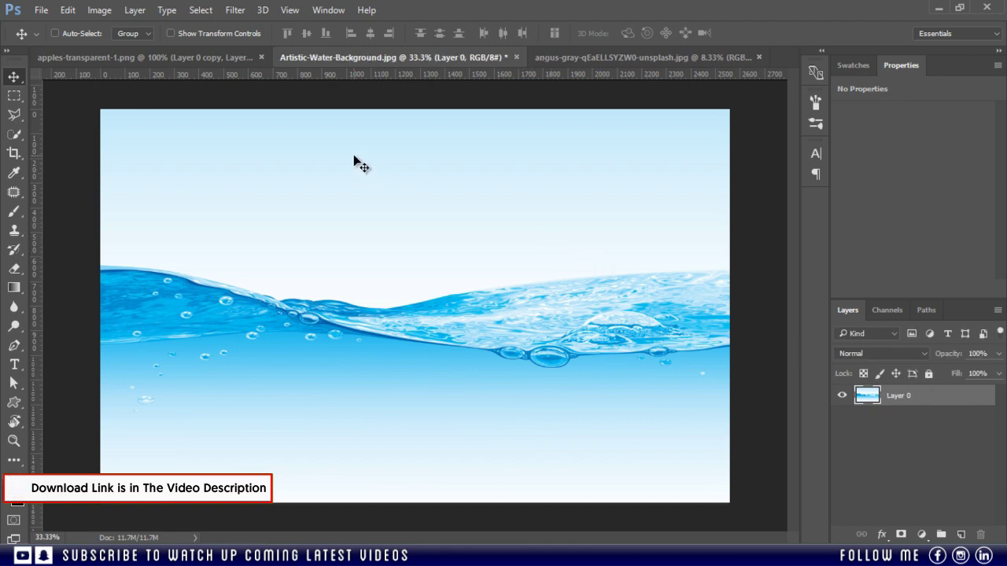
{"action": "left_click_drag", "start_coordinate": [354, 162], "coordinate": [365, 212]}
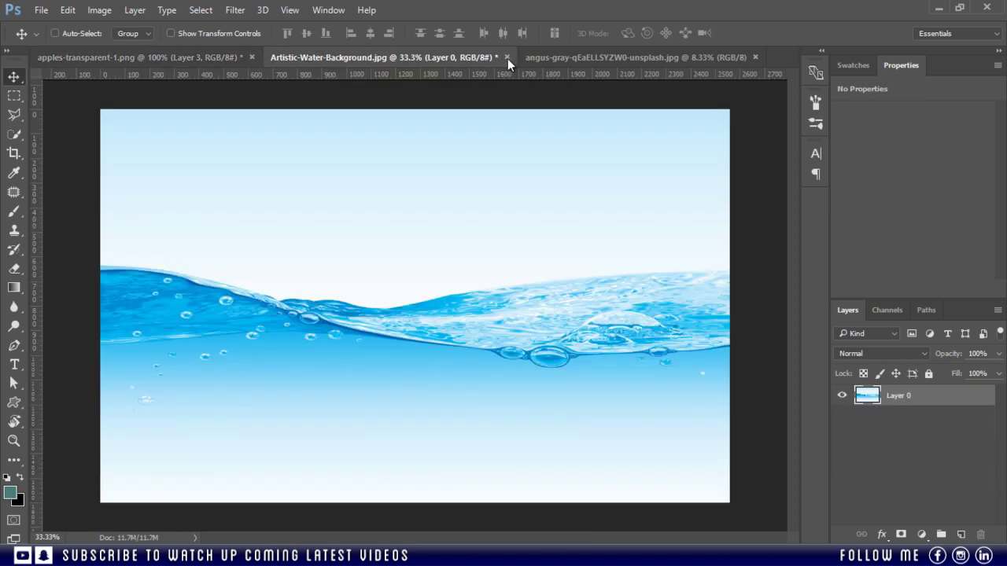
{"action": "left_click", "coordinate": [507, 58]}
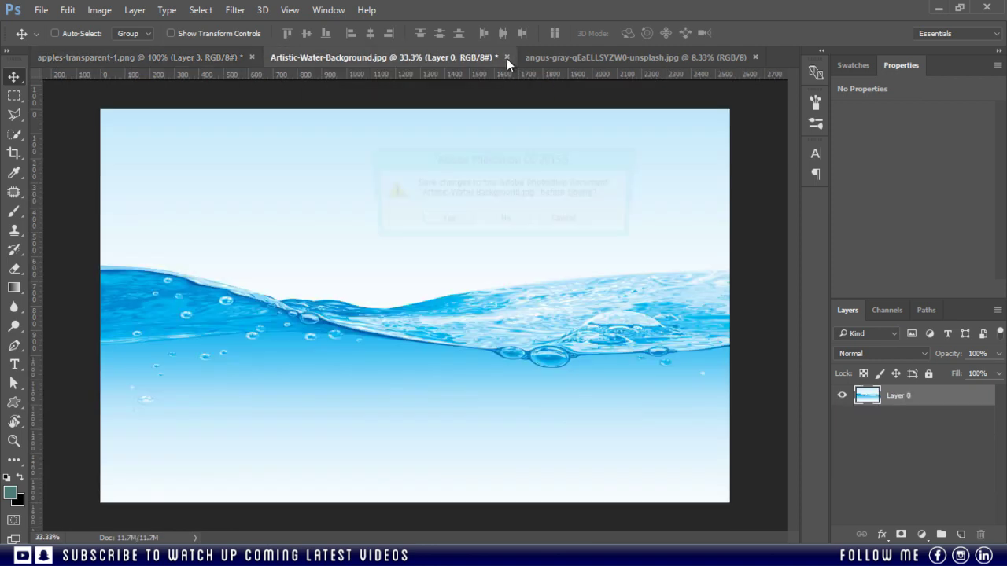
{"action": "left_click", "coordinate": [517, 217]}
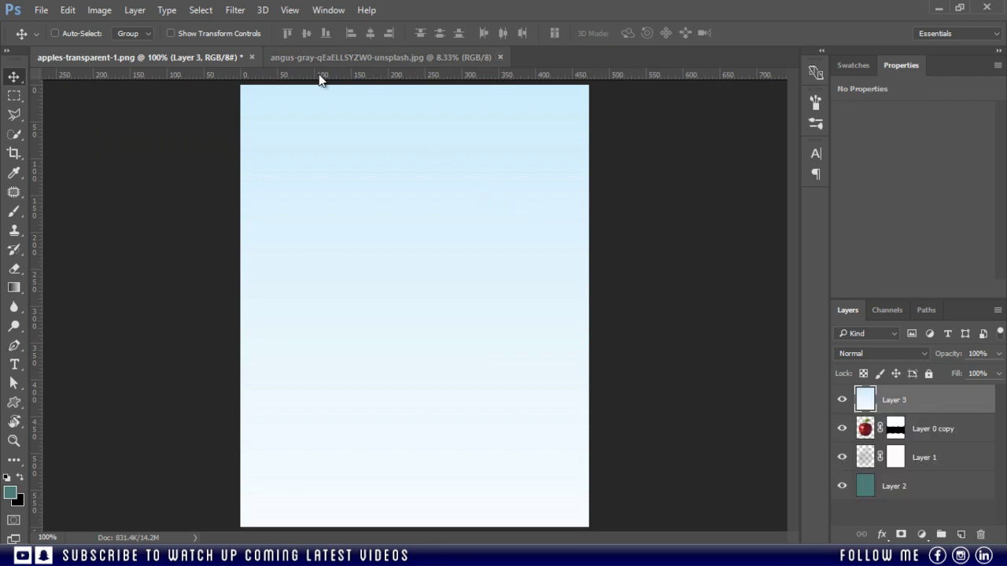
Convert the water Layer 3 into a smart object
{"action": "right_click", "coordinate": [927, 405]}
{"action": "left_click", "coordinate": [649, 257]}
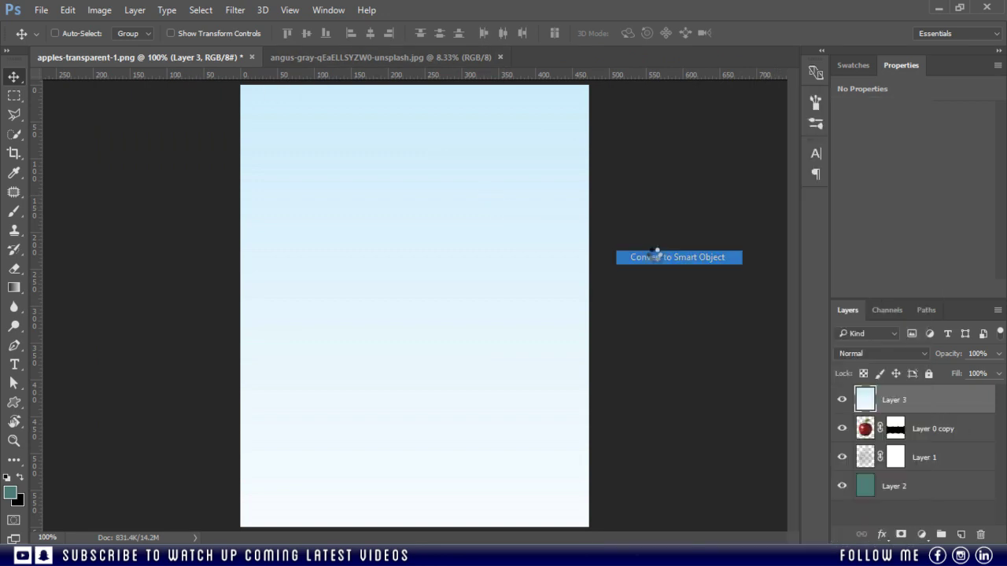
{"action": "key", "text": "ctrl+minus"}
{"action": "key", "text": "ctrl+minus"}
{"action": "key", "text": "ctrl+minus"}
{"action": "key", "text": "ctrl+minus"}
{"action": "key", "text": "ctrl+minus"}
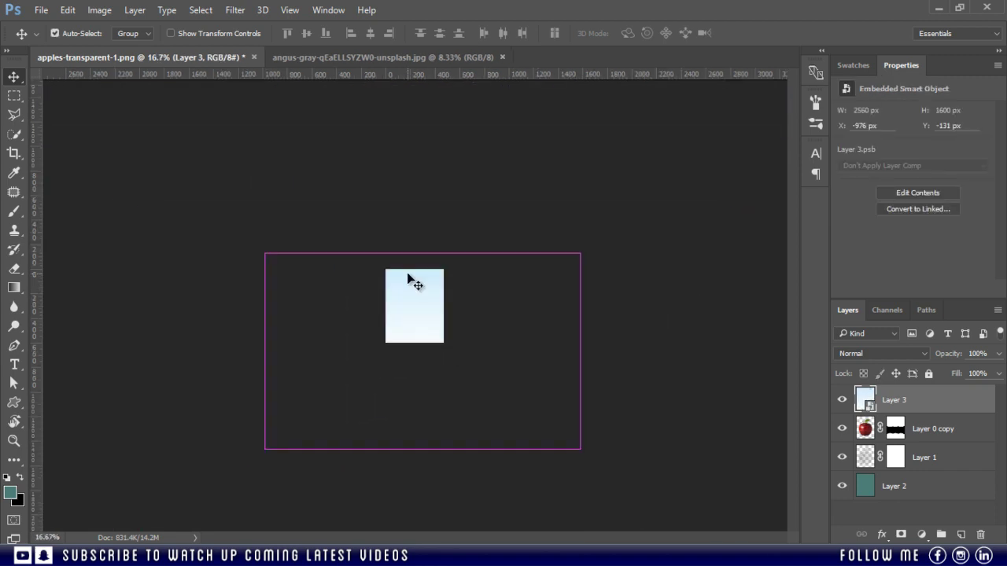
Scale the water layer down to 13.75% and position it over the apple's middle
{"action": "key", "text": "ctrl+t"}
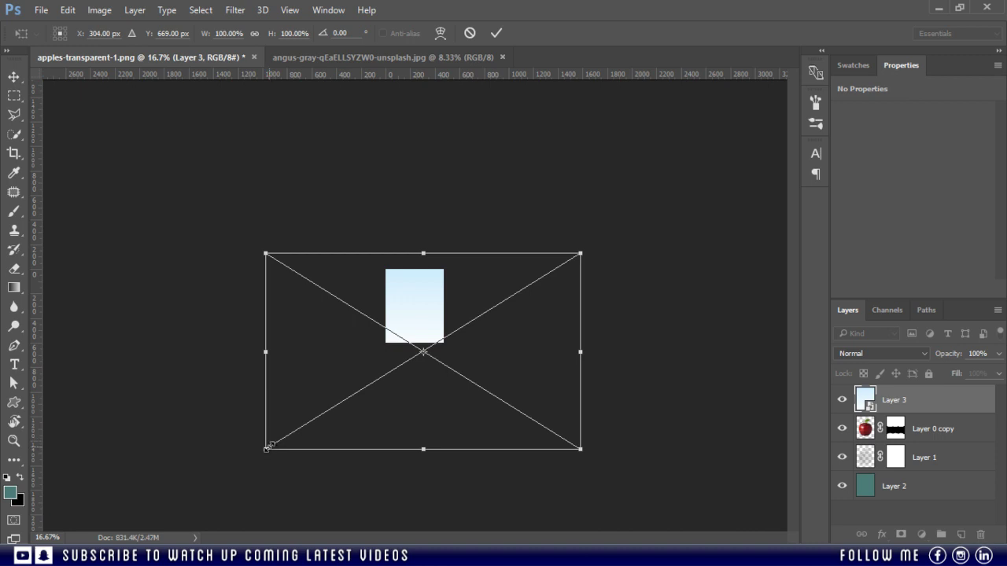
{"action": "left_click_drag", "start_coordinate": [290, 433], "coordinate": [432, 312]}
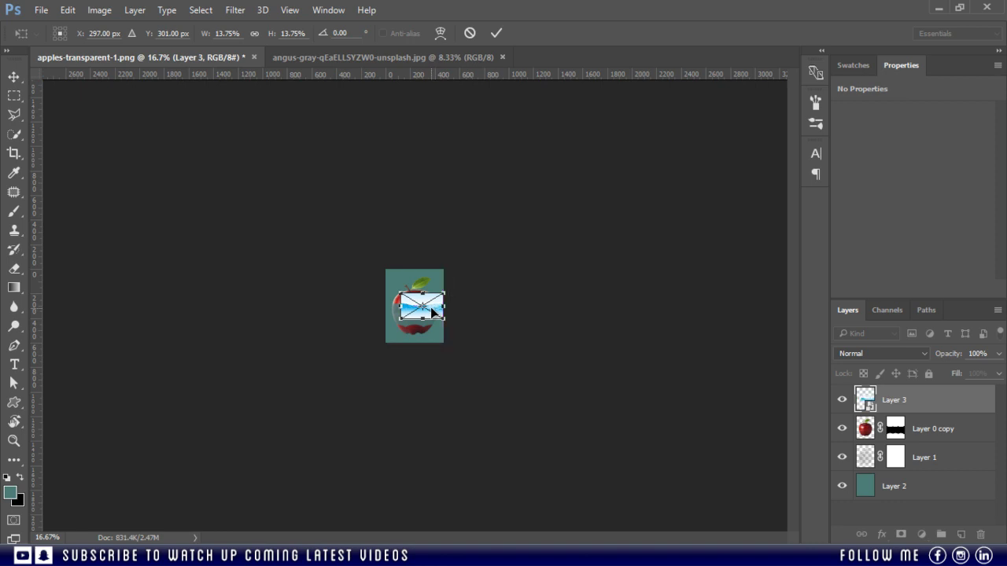
{"action": "key", "text": "ctrl+plus"}
{"action": "key", "text": "ctrl+plus"}
{"action": "key", "text": "ctrl+plus"}
{"action": "key", "text": "ctrl+plus"}
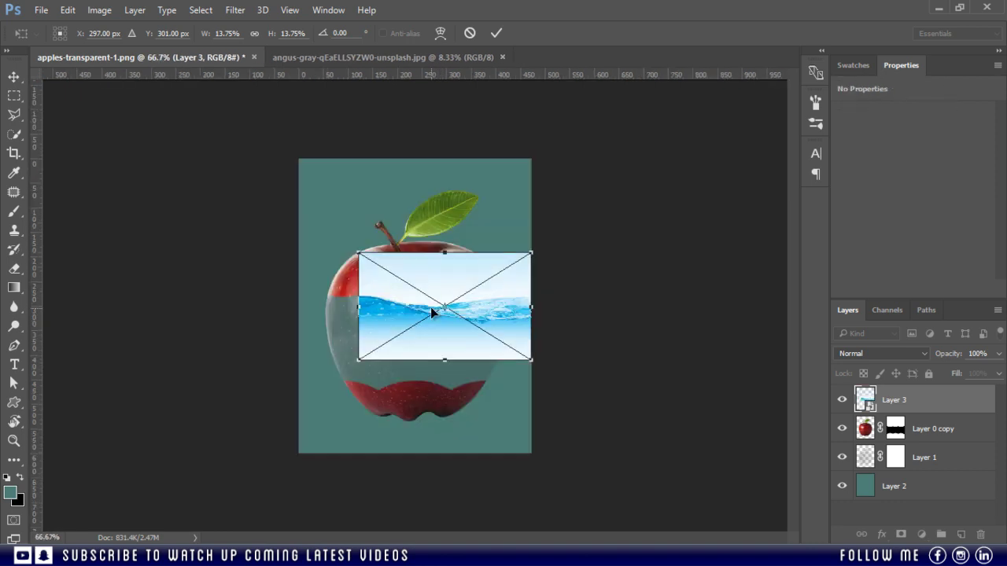
{"action": "key", "text": "ctrl+plus"}
{"action": "key", "text": "ctrl+plus"}
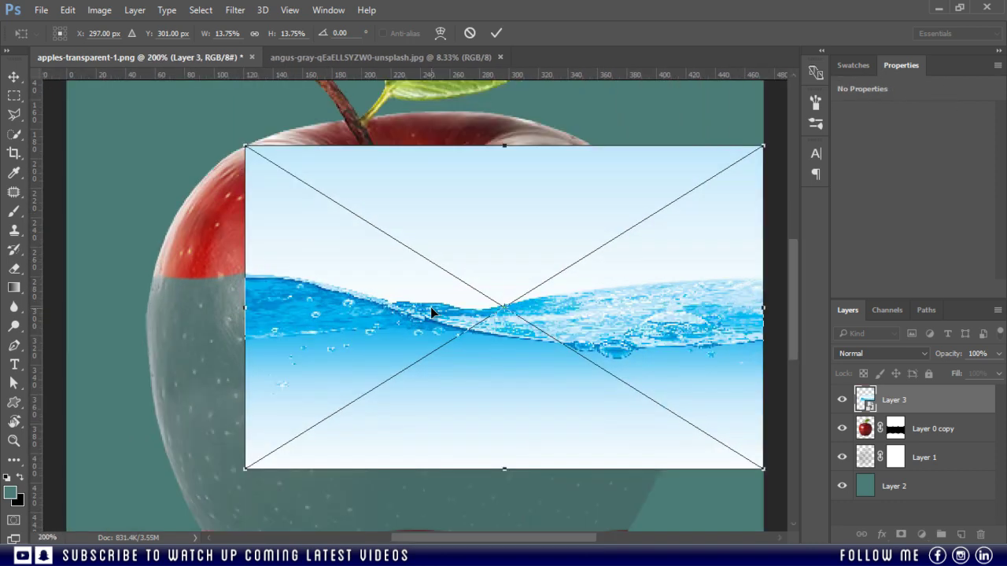
{"action": "left_click_drag", "start_coordinate": [699, 303], "coordinate": [603, 322]}
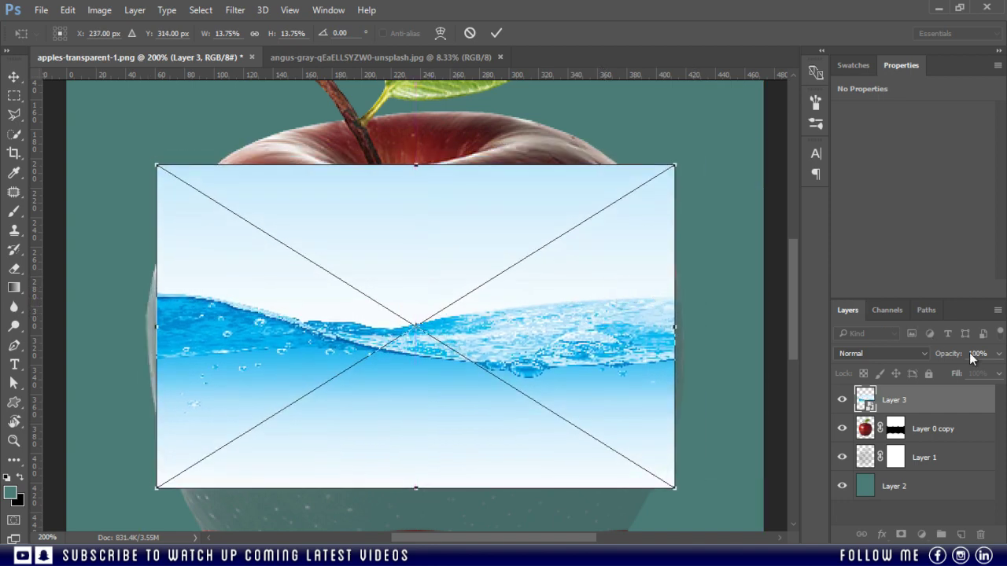
At 60% opacity, enlarge the water image and centre it over the apple's middle
{"action": "left_click", "coordinate": [999, 354]}
{"action": "left_click_drag", "start_coordinate": [997, 372], "coordinate": [985, 377]}
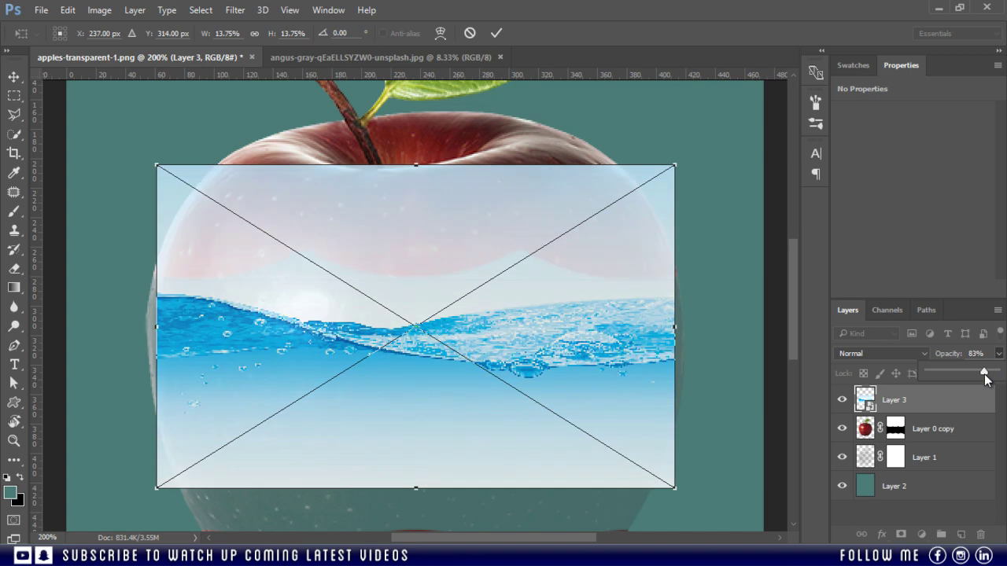
{"action": "left_click_drag", "start_coordinate": [157, 167], "coordinate": [144, 162]}
{"action": "left_click", "coordinate": [997, 354]}
{"action": "left_click_drag", "start_coordinate": [969, 372], "coordinate": [968, 372]}
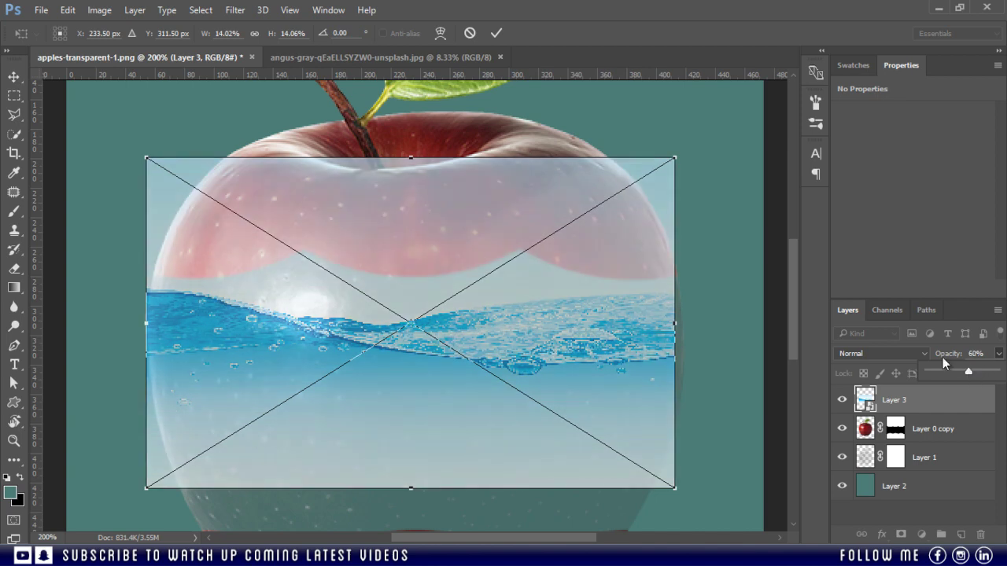
{"action": "left_click_drag", "start_coordinate": [674, 158], "coordinate": [690, 151]}
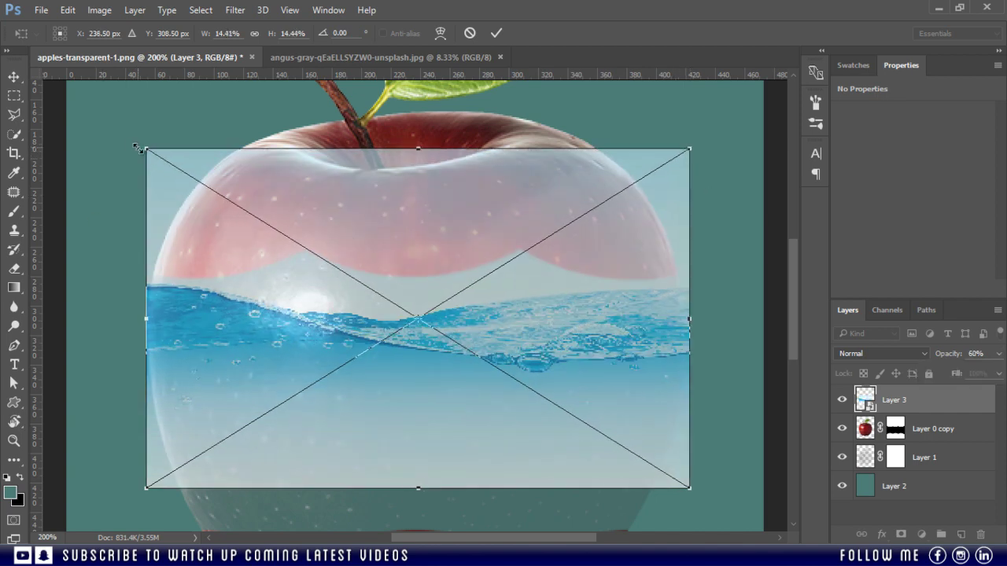
{"action": "left_click_drag", "start_coordinate": [144, 151], "coordinate": [143, 145]}
{"action": "left_click_drag", "start_coordinate": [604, 358], "coordinate": [600, 380]}
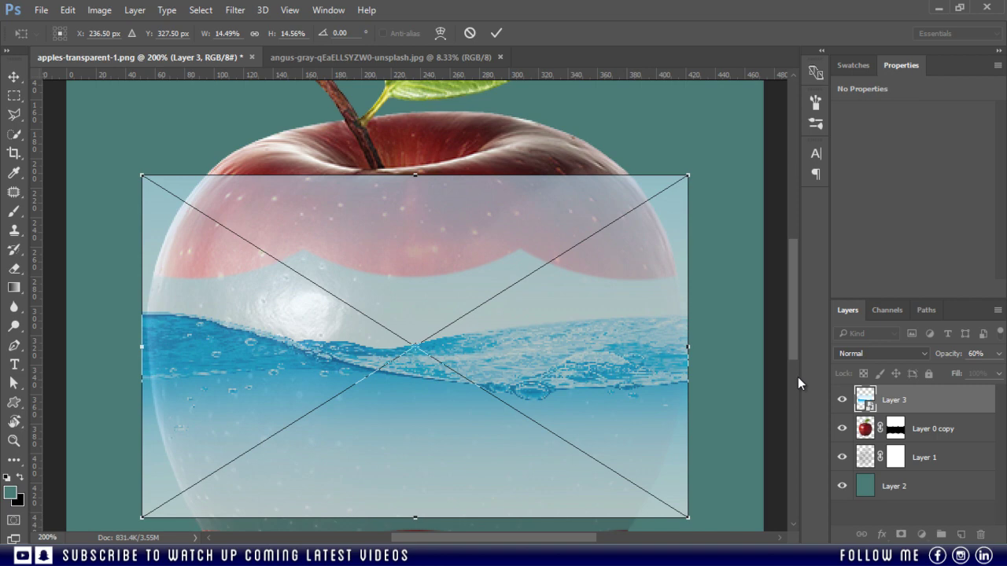
{"action": "key", "text": "ctrl+minus"}
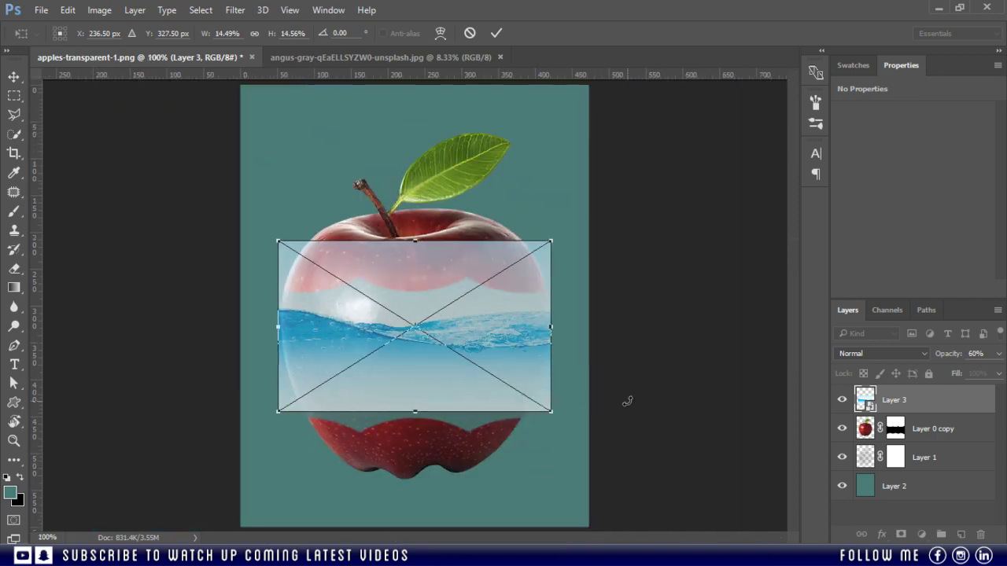
{"action": "mouse_move", "coordinate": [438, 381]}
{"action": "left_mouse_down"}
{"action": "mouse_move", "coordinate": [440, 393]}
{"action": "mouse_move", "coordinate": [440, 381]}
{"action": "left_mouse_up"}
Apply the water layer's 371×233 px transform and restore its opacity to 100%
{"action": "left_click", "coordinate": [496, 34]}
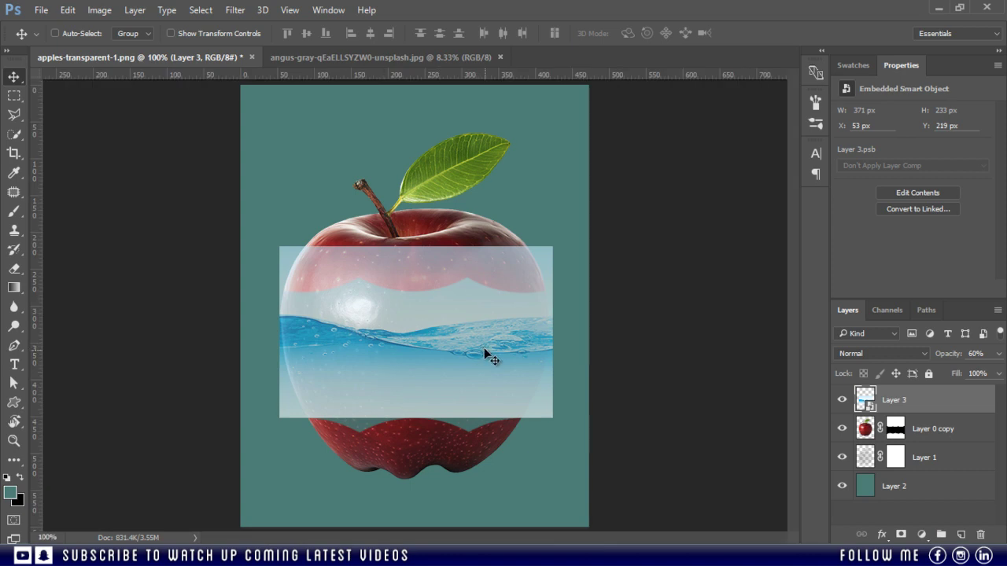
{"action": "left_click", "coordinate": [999, 354]}
{"action": "left_click_drag", "start_coordinate": [968, 371], "coordinate": [996, 371]}
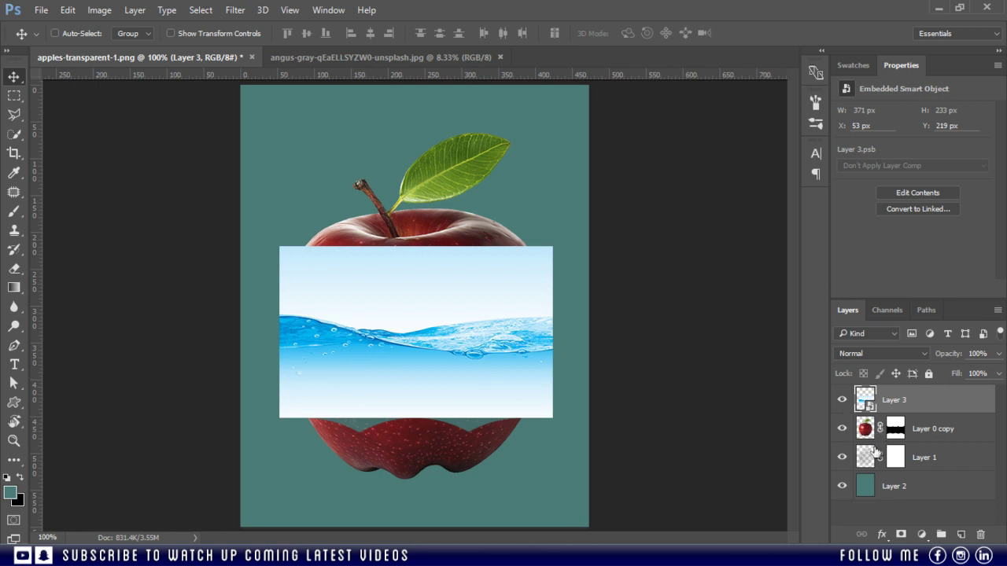
Rasterize water Layer 3 and move it below Layer 1 and Layer 0 copy
{"action": "right_click", "coordinate": [928, 400]}
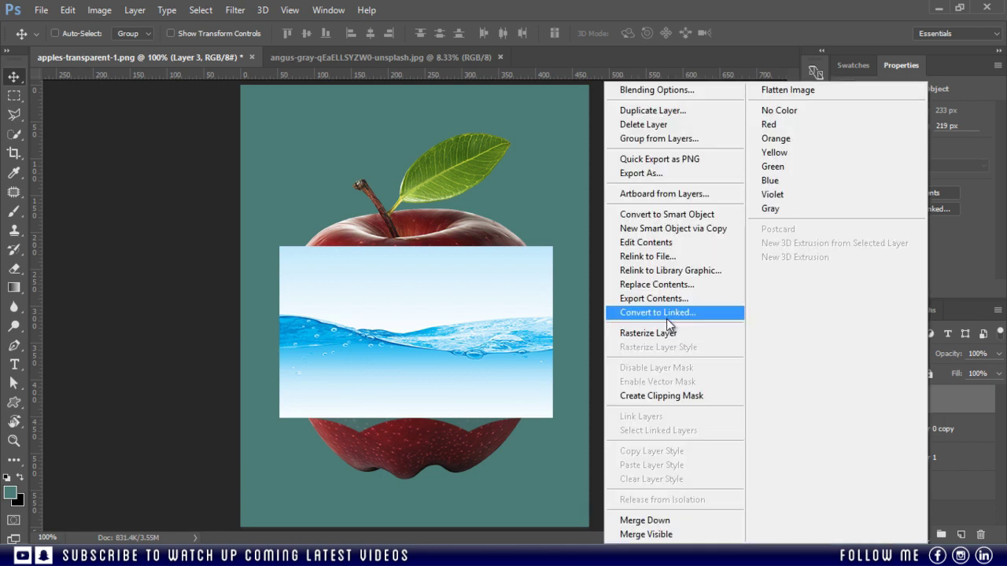
{"action": "left_click", "coordinate": [684, 333]}
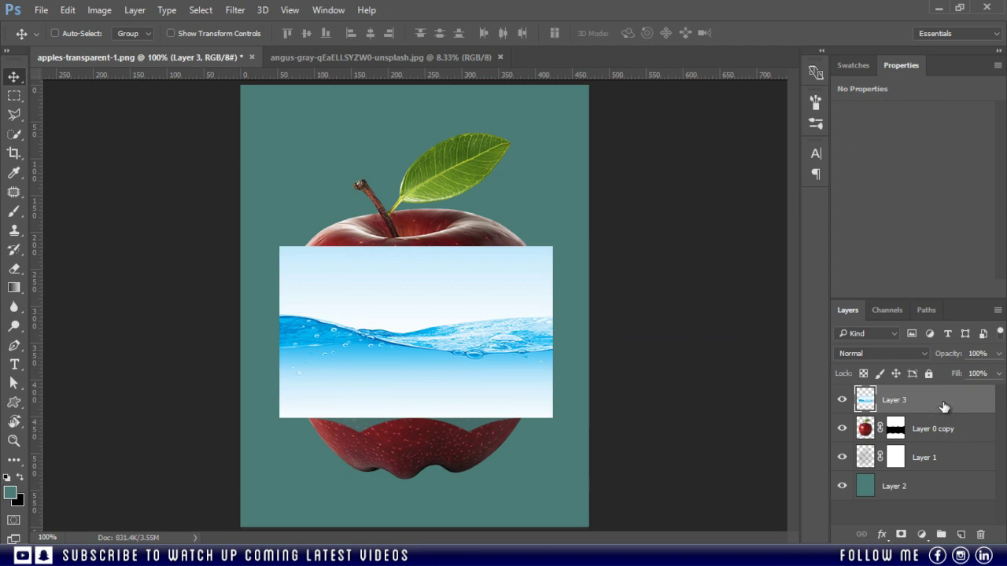
{"action": "left_click_drag", "start_coordinate": [944, 406], "coordinate": [943, 471]}
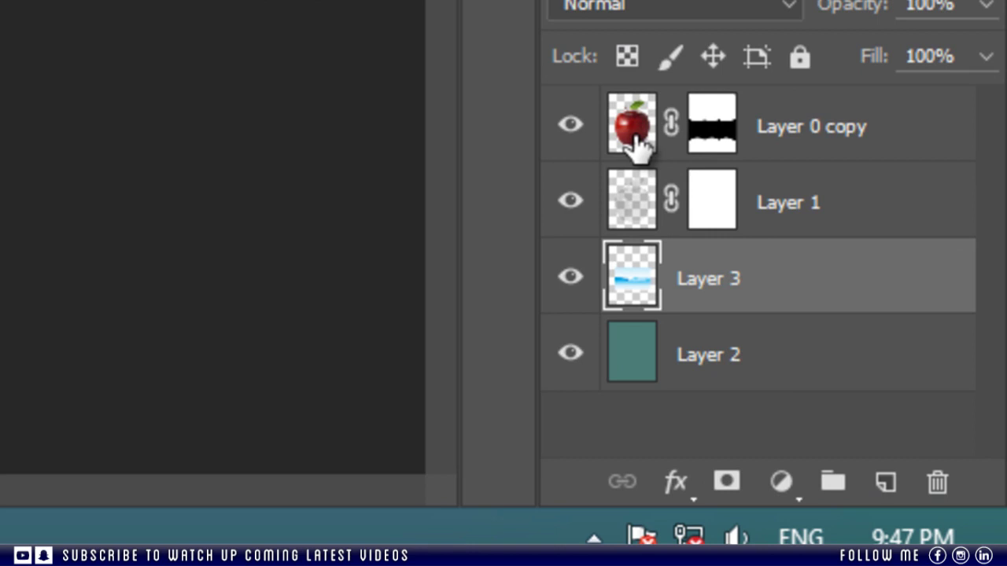
{"action": "left_click_drag", "start_coordinate": [637, 148], "coordinate": [638, 144]}
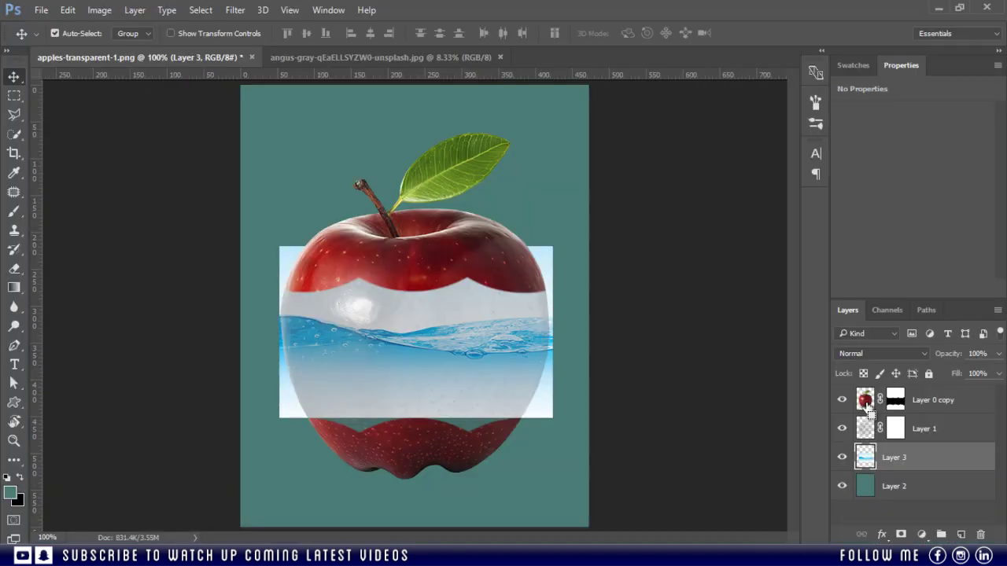
Mask water Layer 3 to the apple outline loaded from Layer 0 copy's thumbnail
{"action": "left_click", "coordinate": [865, 401], "text": "ctrl"}
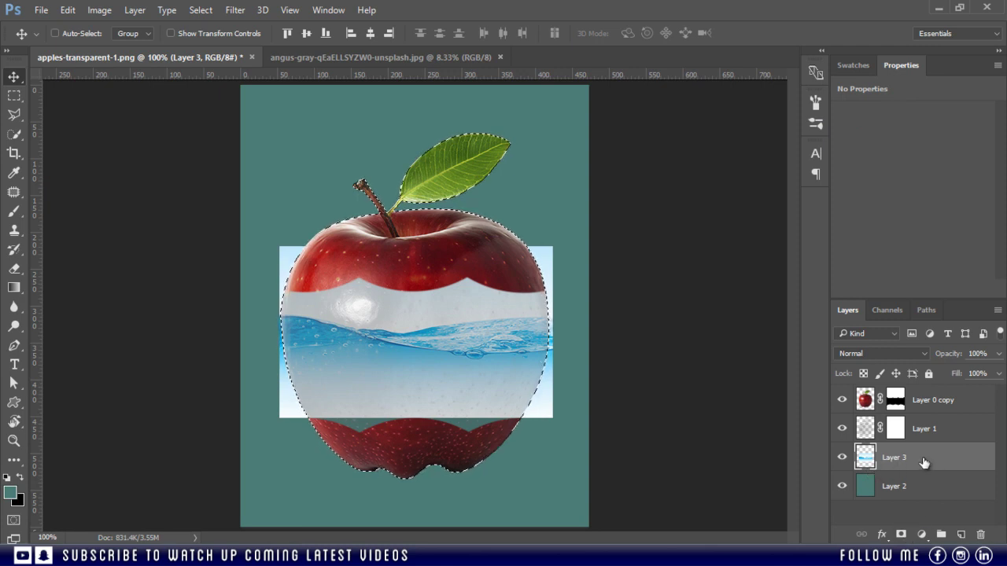
{"action": "left_click", "coordinate": [901, 534]}
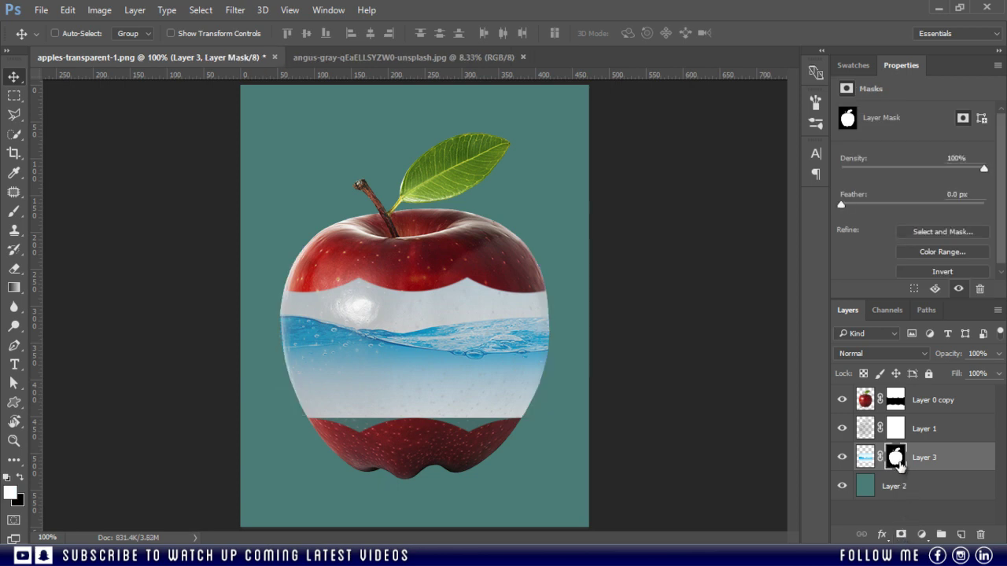
{"action": "left_click", "coordinate": [842, 460]}
{"action": "left_click", "coordinate": [842, 462]}
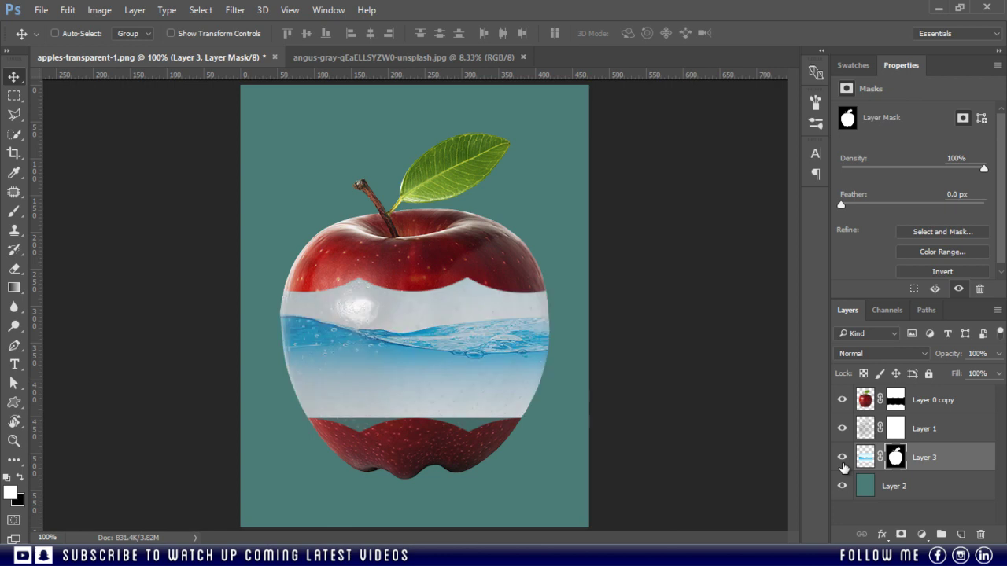
Hide the red apple Layer 0 copy and zoom in on the apple
{"action": "left_click", "coordinate": [843, 401]}
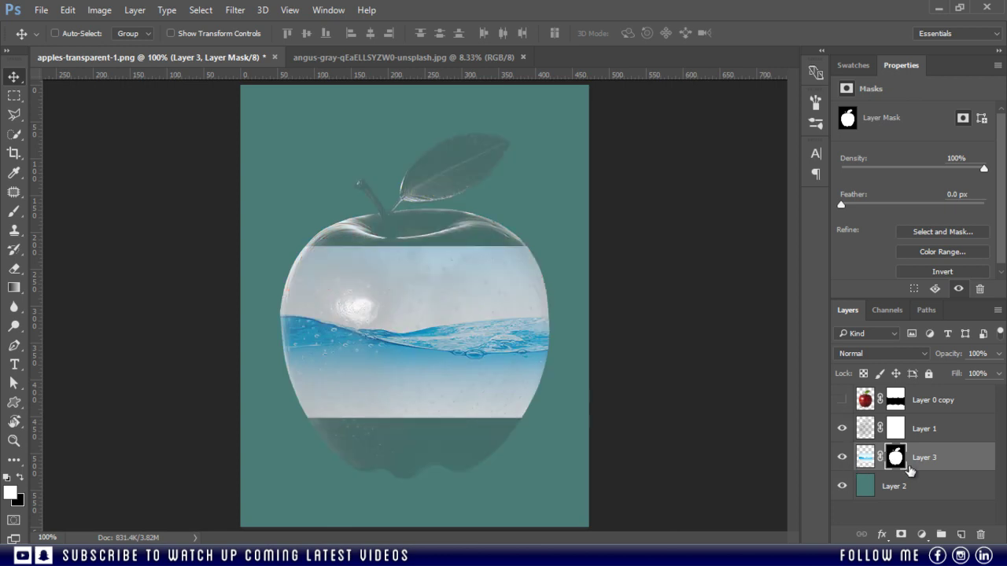
{"action": "left_click", "coordinate": [14, 441]}
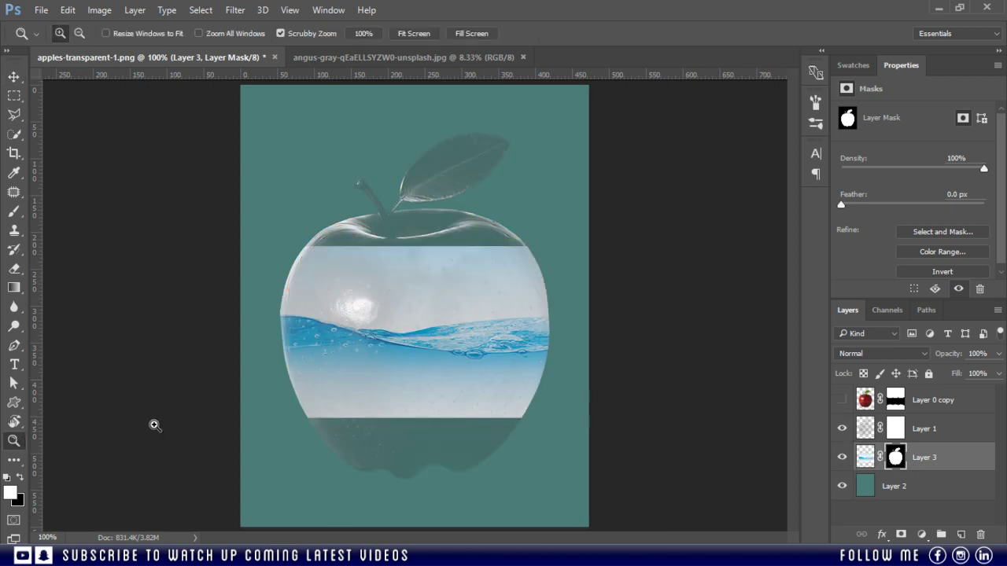
{"action": "left_click", "coordinate": [429, 304]}
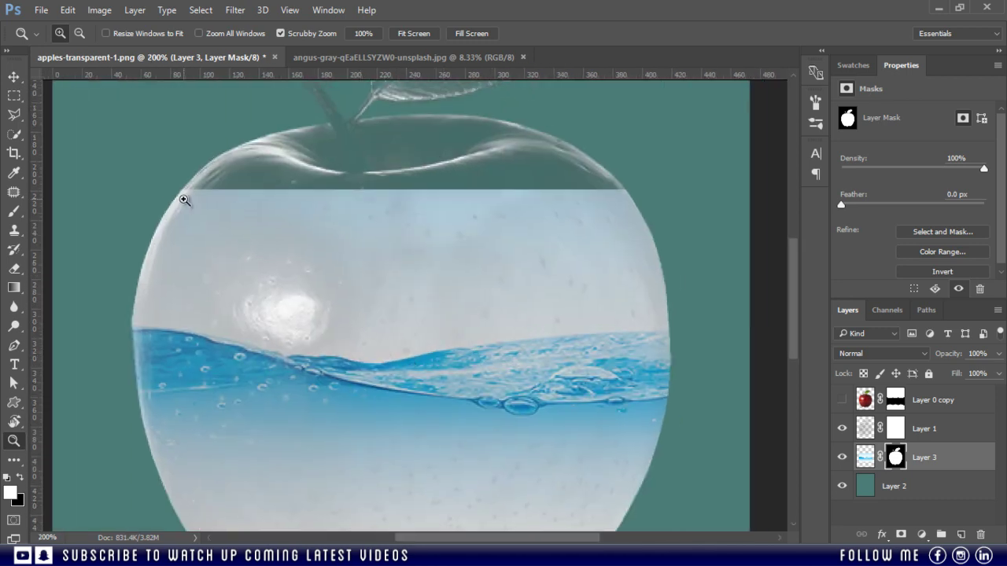
Set up a soft 50 px brush painting black for the mask
{"action": "left_click", "coordinate": [14, 210]}
{"action": "right_click", "coordinate": [393, 257]}
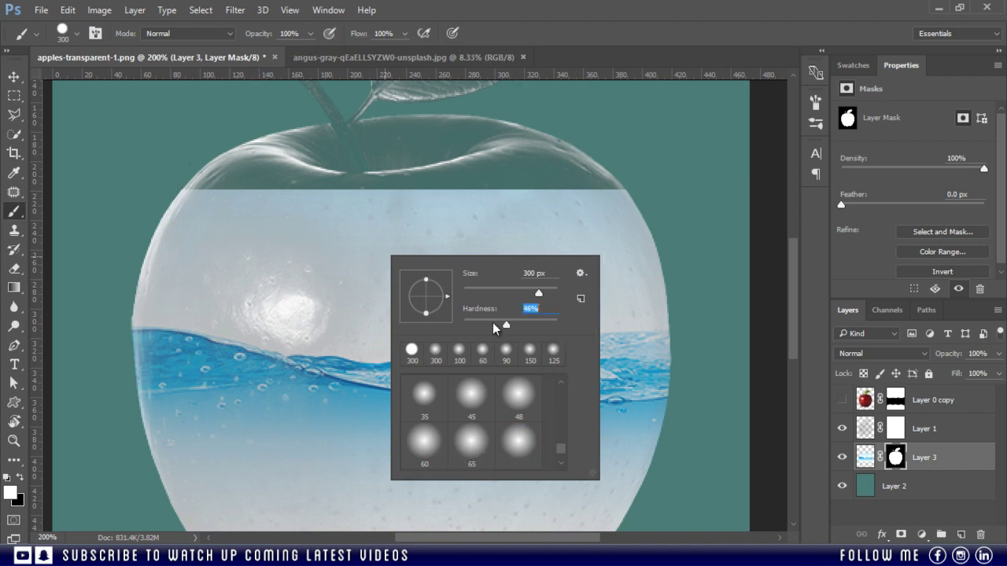
{"action": "left_click", "coordinate": [577, 25]}
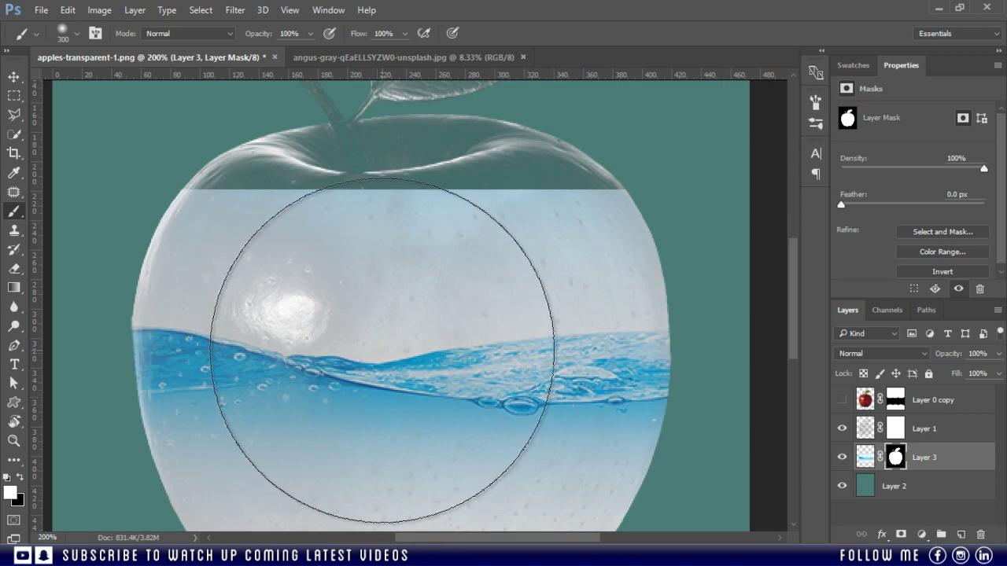
{"action": "key", "text": "bracketleft"}
{"action": "key", "text": "bracketleft"}
{"action": "key", "text": "bracketleft"}
{"action": "key", "text": "bracketleft"}
{"action": "key", "text": "bracketleft"}
{"action": "key", "text": "bracketleft"}
{"action": "key", "text": "bracketleft"}
{"action": "key", "text": "bracketleft"}
{"action": "key", "text": "bracketleft"}
{"action": "key", "text": "bracketleft"}
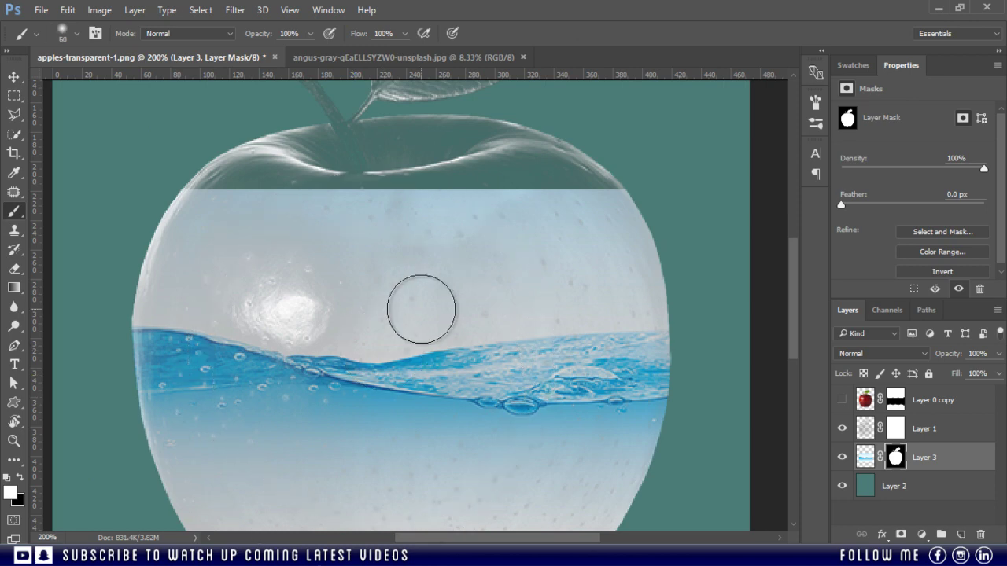
{"action": "left_click", "coordinate": [21, 479]}
Paint out the water above the waterline across the apple with 50 and 25 px brushes
{"action": "left_click_drag", "start_coordinate": [517, 196], "coordinate": [177, 216]}
{"action": "mouse_move", "coordinate": [385, 205]}
{"action": "left_mouse_down"}
{"action": "mouse_move", "coordinate": [675, 208]}
{"action": "mouse_move", "coordinate": [367, 210]}
{"action": "mouse_move", "coordinate": [650, 206]}
{"action": "mouse_move", "coordinate": [689, 228]}
{"action": "mouse_move", "coordinate": [432, 247]}
{"action": "mouse_move", "coordinate": [530, 251]}
{"action": "mouse_move", "coordinate": [176, 250]}
{"action": "mouse_move", "coordinate": [304, 225]}
{"action": "left_mouse_up"}
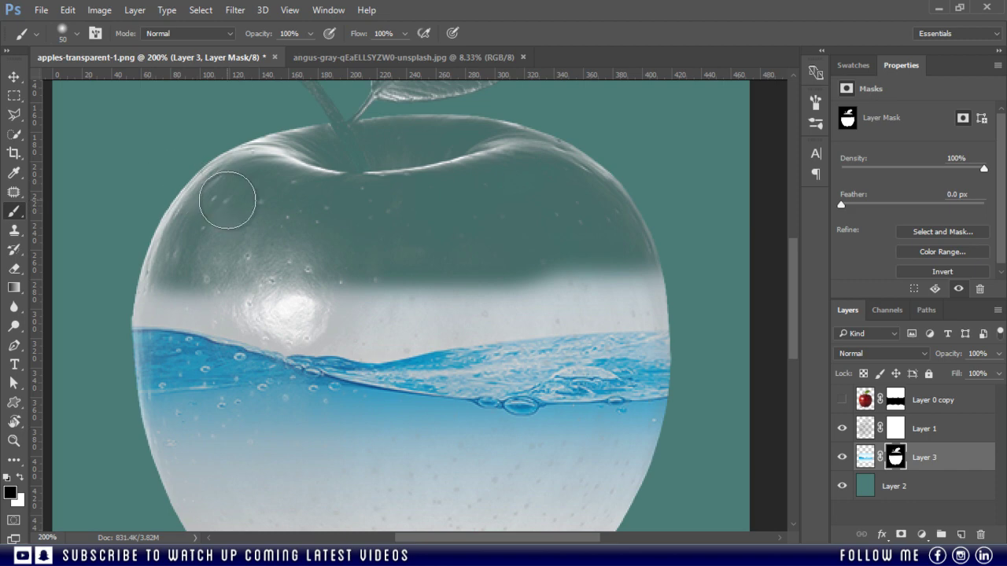
{"action": "key", "text": "bracketleft"}
{"action": "mouse_move", "coordinate": [347, 293]}
{"action": "left_mouse_down"}
{"action": "mouse_move", "coordinate": [373, 312]}
{"action": "mouse_move", "coordinate": [308, 310]}
{"action": "mouse_move", "coordinate": [333, 293]}
{"action": "mouse_move", "coordinate": [358, 297]}
{"action": "mouse_move", "coordinate": [361, 287]}
{"action": "mouse_move", "coordinate": [340, 309]}
{"action": "mouse_move", "coordinate": [322, 303]}
{"action": "mouse_move", "coordinate": [315, 331]}
{"action": "left_mouse_up"}
{"action": "mouse_move", "coordinate": [218, 298]}
{"action": "left_mouse_down"}
{"action": "mouse_move", "coordinate": [281, 316]}
{"action": "mouse_move", "coordinate": [121, 290]}
{"action": "mouse_move", "coordinate": [681, 278]}
{"action": "mouse_move", "coordinate": [527, 268]}
{"action": "mouse_move", "coordinate": [635, 262]}
{"action": "mouse_move", "coordinate": [411, 303]}
{"action": "mouse_move", "coordinate": [507, 304]}
{"action": "mouse_move", "coordinate": [275, 290]}
{"action": "mouse_move", "coordinate": [689, 306]}
{"action": "left_mouse_up"}
Refine the mask along the wave edge with 9 and 7 px brushes at 30% flow
{"action": "scroll", "coordinate": [299, 380], "scroll_direction": "up", "scroll_amount": 2}
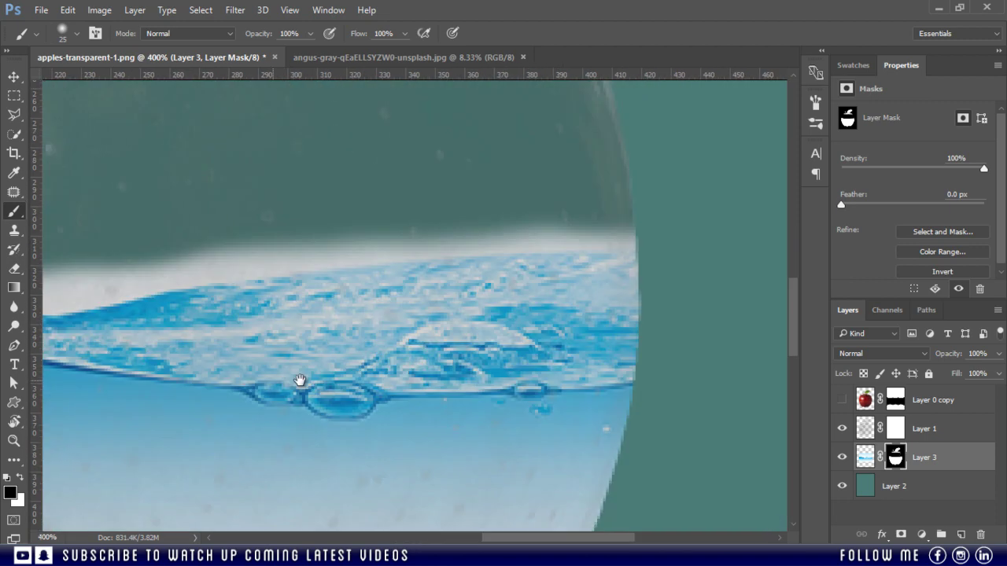
{"action": "key", "text": "bracketleft"}
{"action": "key", "text": "bracketleft"}
{"action": "key", "text": "bracketleft"}
{"action": "key", "text": "bracketleft"}
{"action": "key", "text": "shift+3"}
{"action": "mouse_move", "coordinate": [481, 236]}
{"action": "left_mouse_down"}
{"action": "mouse_move", "coordinate": [566, 231]}
{"action": "mouse_move", "coordinate": [389, 240]}
{"action": "mouse_move", "coordinate": [468, 270]}
{"action": "left_mouse_up"}
{"action": "scroll", "coordinate": [550, 236], "scroll_direction": "left", "scroll_amount": 3}
{"action": "mouse_move", "coordinate": [550, 236]}
{"action": "left_mouse_down"}
{"action": "mouse_move", "coordinate": [343, 293]}
{"action": "mouse_move", "coordinate": [292, 285]}
{"action": "mouse_move", "coordinate": [305, 291]}
{"action": "mouse_move", "coordinate": [439, 247]}
{"action": "mouse_move", "coordinate": [617, 241]}
{"action": "mouse_move", "coordinate": [357, 289]}
{"action": "mouse_move", "coordinate": [509, 242]}
{"action": "mouse_move", "coordinate": [390, 284]}
{"action": "mouse_move", "coordinate": [367, 264]}
{"action": "mouse_move", "coordinate": [367, 287]}
{"action": "mouse_move", "coordinate": [508, 251]}
{"action": "mouse_move", "coordinate": [527, 256]}
{"action": "mouse_move", "coordinate": [335, 287]}
{"action": "mouse_move", "coordinate": [371, 275]}
{"action": "mouse_move", "coordinate": [313, 298]}
{"action": "mouse_move", "coordinate": [247, 291]}
{"action": "mouse_move", "coordinate": [284, 296]}
{"action": "mouse_move", "coordinate": [295, 281]}
{"action": "mouse_move", "coordinate": [269, 269]}
{"action": "mouse_move", "coordinate": [195, 289]}
{"action": "mouse_move", "coordinate": [259, 295]}
{"action": "left_mouse_up"}
{"action": "key", "text": "bracketleft"}
{"action": "key", "text": "bracketleft"}
{"action": "mouse_move", "coordinate": [410, 284]}
{"action": "left_mouse_down"}
{"action": "mouse_move", "coordinate": [293, 301]}
{"action": "mouse_move", "coordinate": [517, 372]}
{"action": "mouse_move", "coordinate": [415, 355]}
{"action": "mouse_move", "coordinate": [391, 367]}
{"action": "mouse_move", "coordinate": [196, 324]}
{"action": "mouse_move", "coordinate": [431, 356]}
{"action": "mouse_move", "coordinate": [200, 297]}
{"action": "mouse_move", "coordinate": [153, 311]}
{"action": "mouse_move", "coordinate": [206, 324]}
{"action": "mouse_move", "coordinate": [135, 312]}
{"action": "left_mouse_up"}
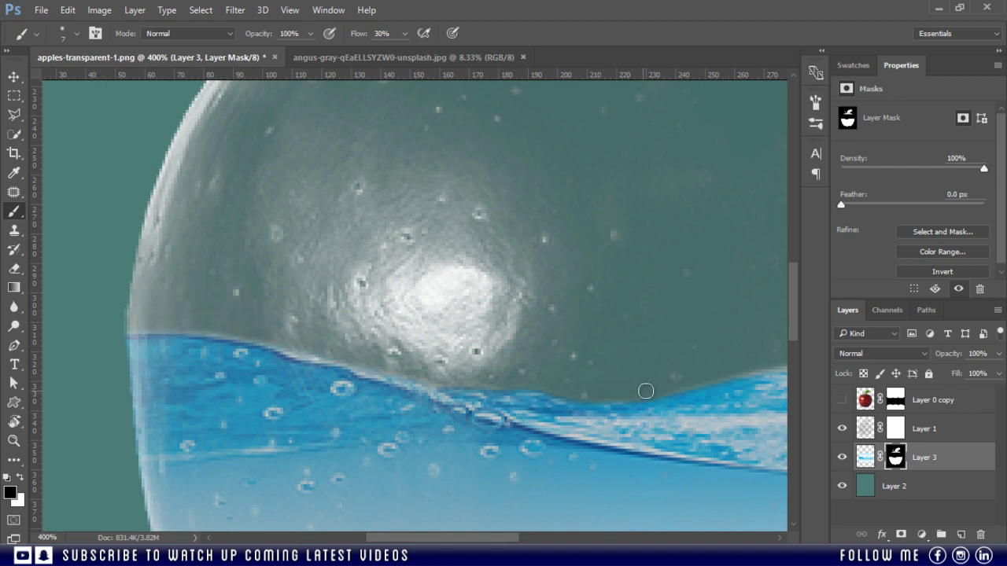
Fit the document in view and toggle the water layer to compare the result
{"action": "key", "text": "ctrl+0"}
{"action": "left_click", "coordinate": [843, 457]}
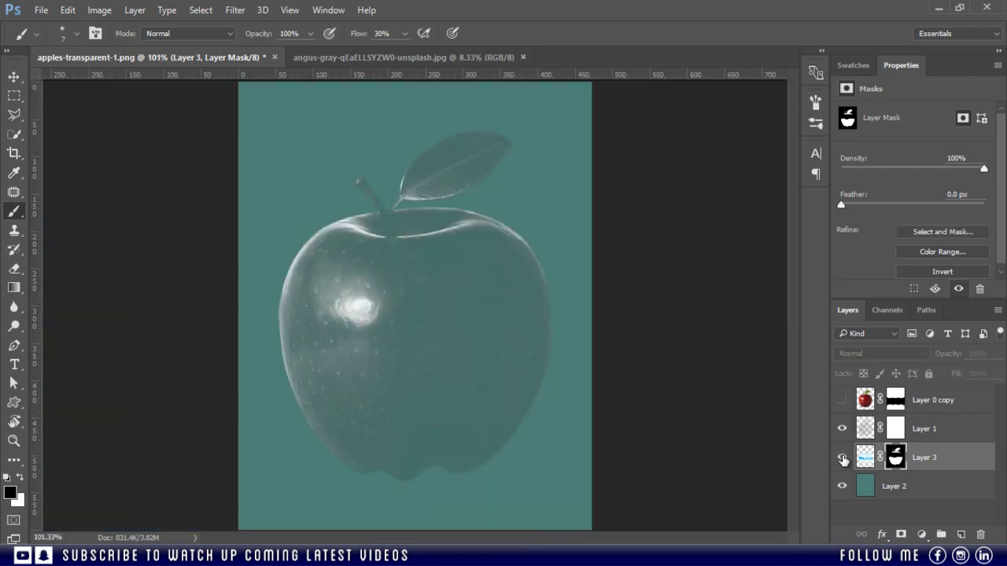
{"action": "left_click", "coordinate": [842, 458]}
{"action": "left_click", "coordinate": [843, 459]}
{"action": "left_click", "coordinate": [842, 457]}
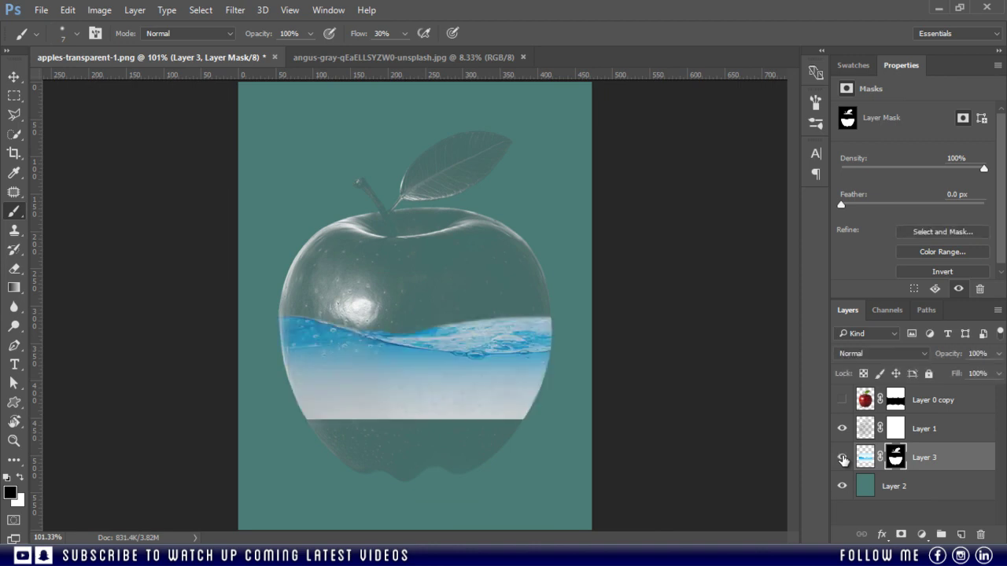
Show Layer 0 copy again and save the document as apples-transparent-1.psd
{"action": "left_click", "coordinate": [842, 400]}
{"action": "left_click", "coordinate": [43, 9]}
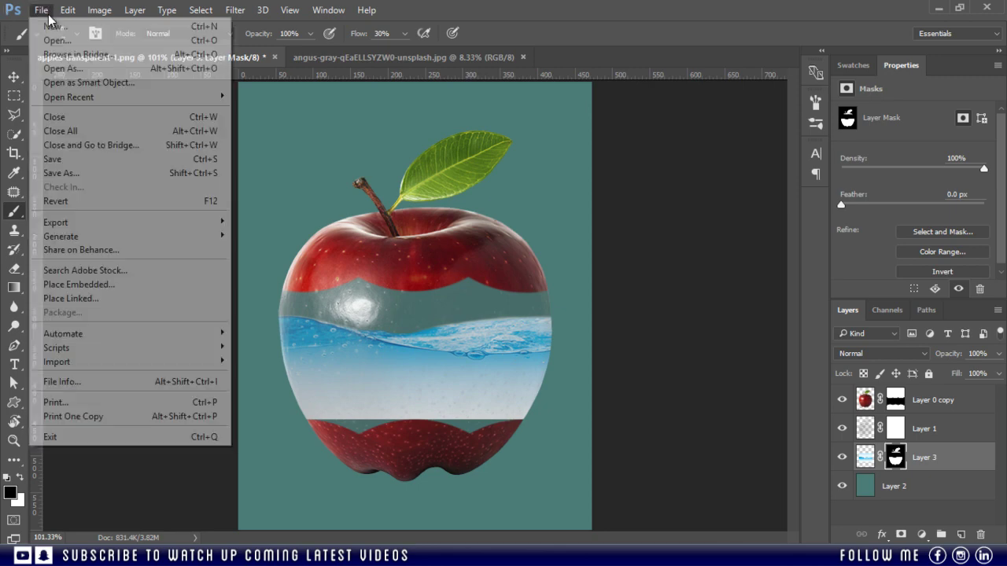
{"action": "left_click", "coordinate": [124, 161]}
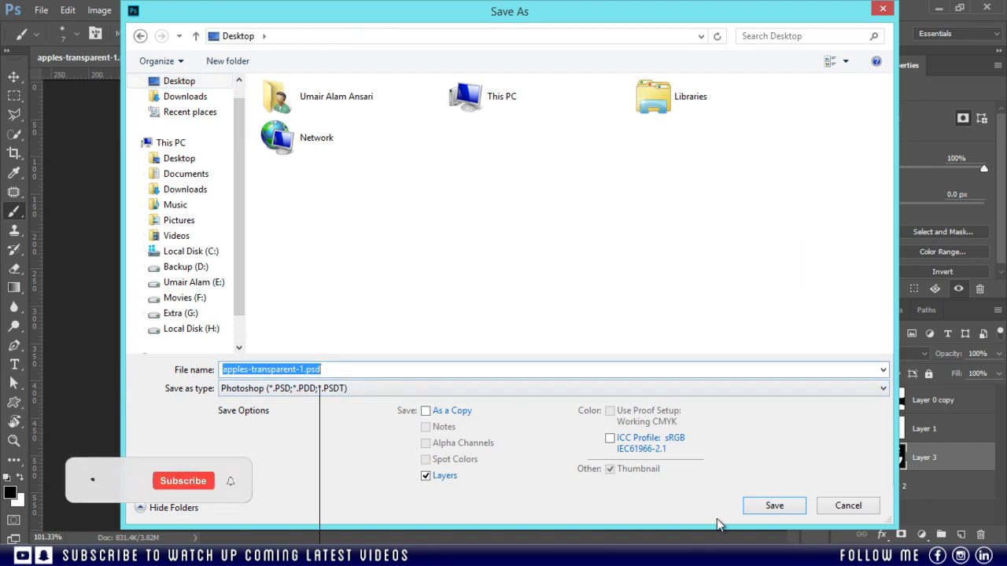
{"action": "left_click", "coordinate": [772, 510]}
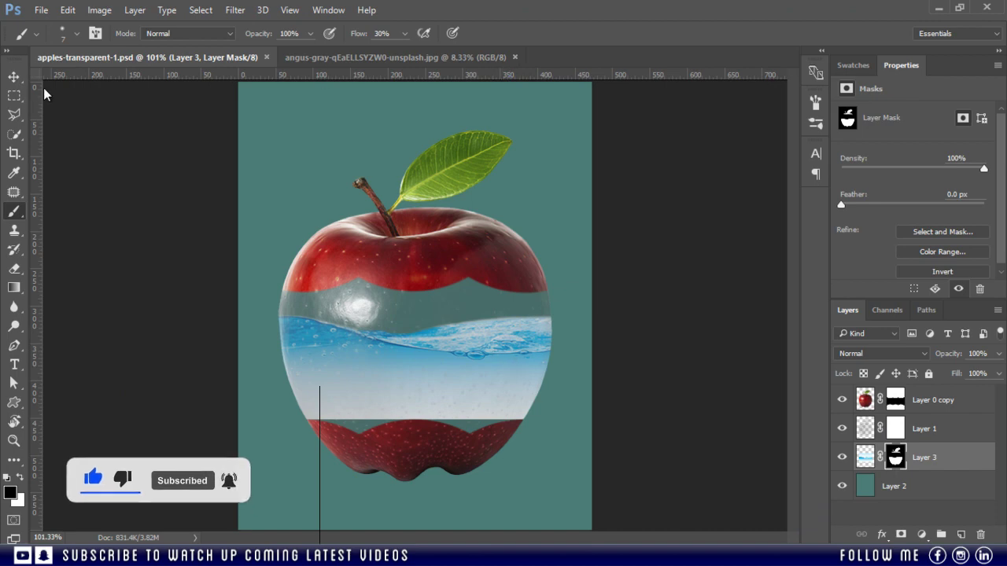
Unlock the underwater photo's Background and drag it into the apple document
{"action": "left_click", "coordinate": [13, 76]}
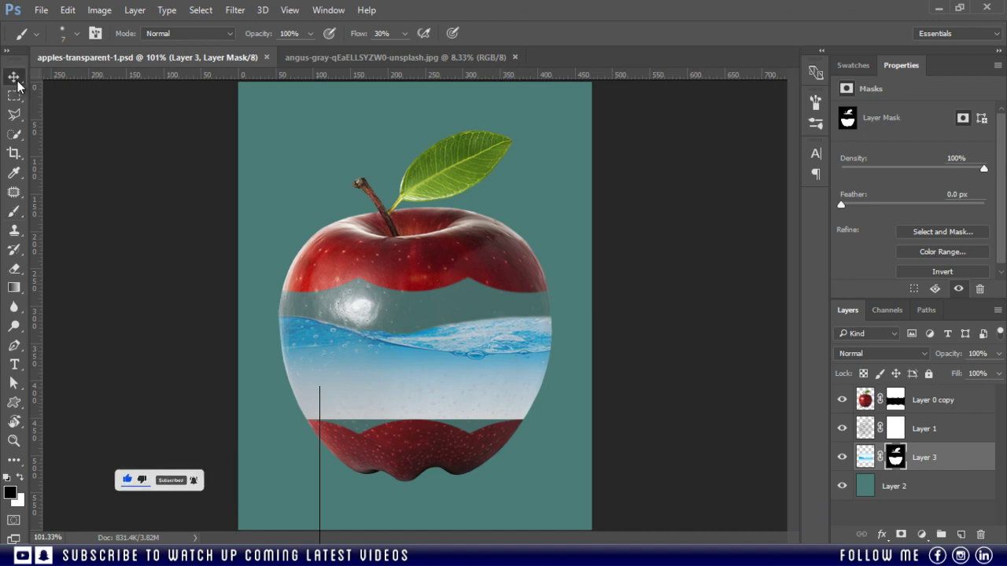
{"action": "left_click", "coordinate": [425, 59]}
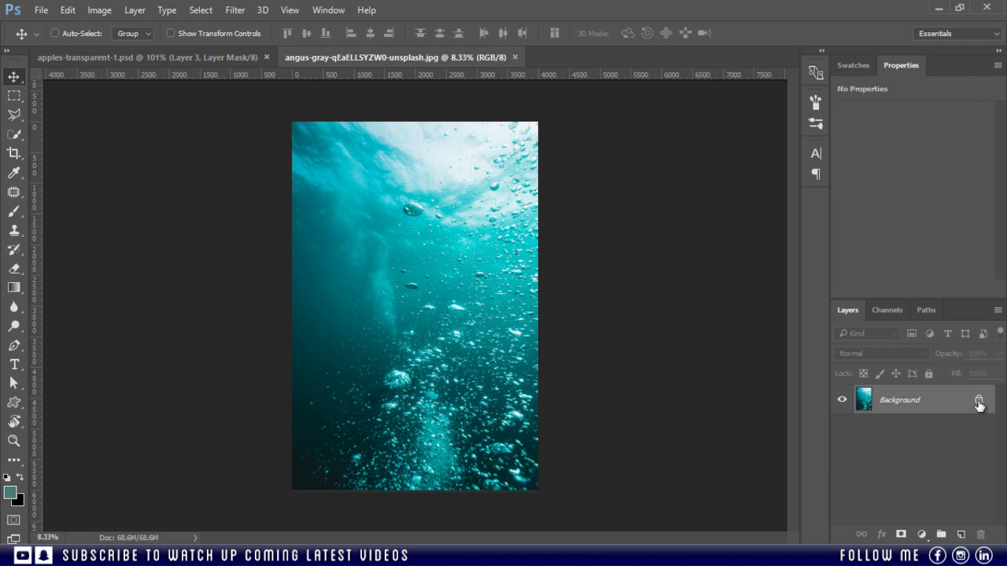
{"action": "left_click", "coordinate": [978, 401]}
{"action": "left_click_drag", "start_coordinate": [442, 216], "coordinate": [375, 268]}
Convert the new underwater Layer 4 into a smart object
{"action": "right_click", "coordinate": [924, 460]}
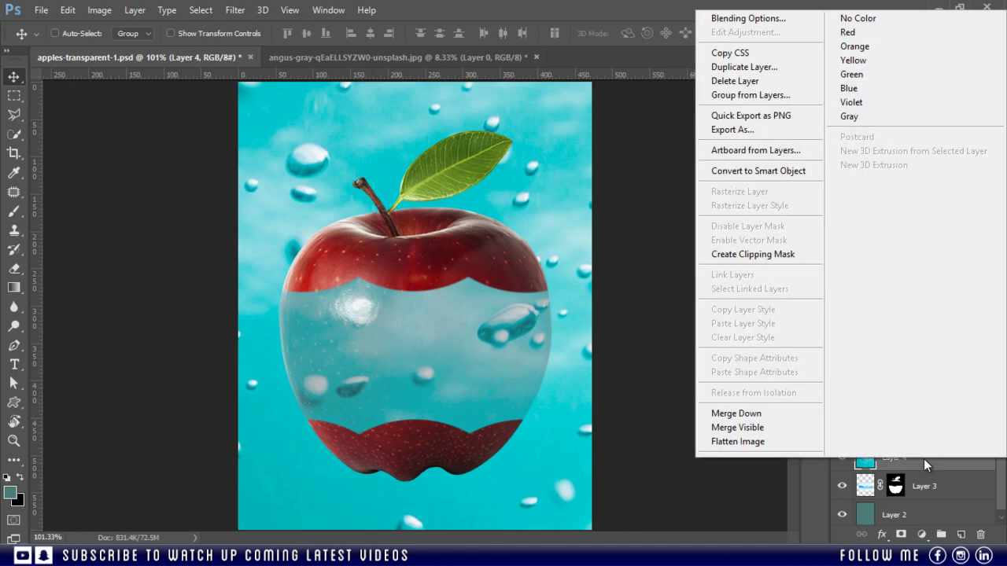
{"action": "left_click", "coordinate": [754, 175]}
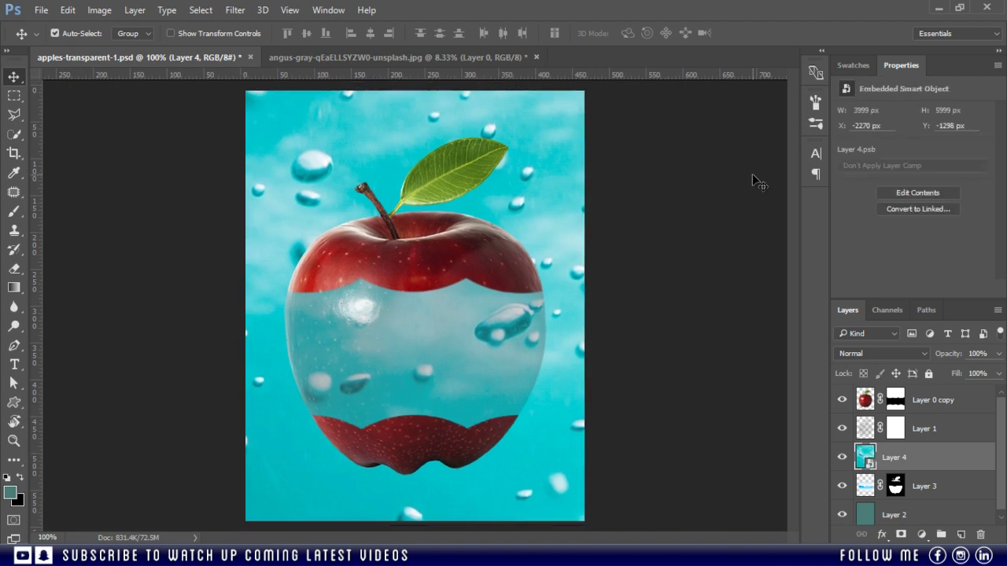
{"action": "key", "text": "ctrl+minus"}
{"action": "key", "text": "ctrl+minus"}
{"action": "key", "text": "ctrl+minus"}
{"action": "key", "text": "ctrl+minus"}
{"action": "key", "text": "ctrl+minus"}
{"action": "key", "text": "ctrl+minus"}
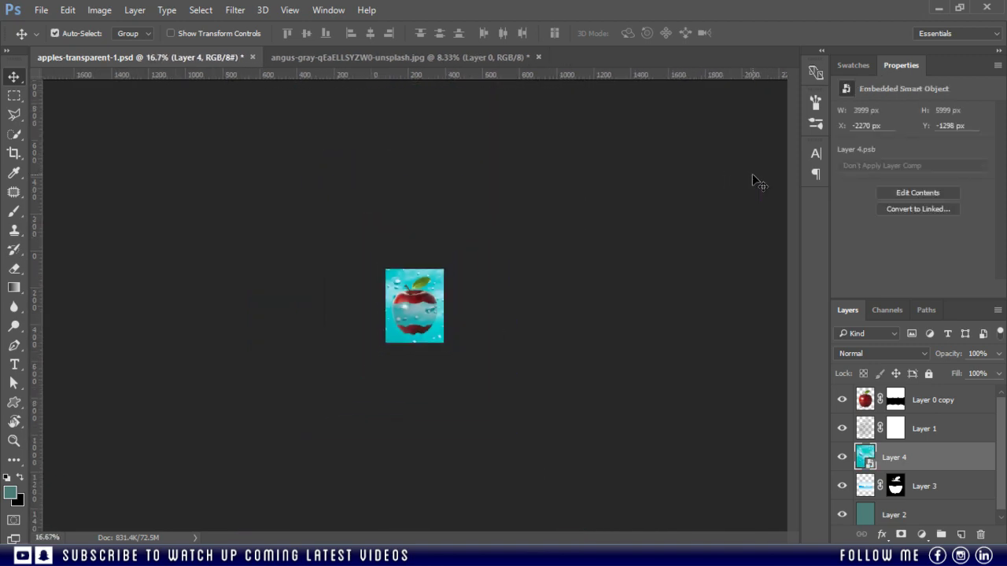
Free-transform underwater Layer 4 to 374×562 px and position it behind the apple's body
{"action": "key", "text": "ctrl"}
{"action": "key", "text": "ctrl+t"}
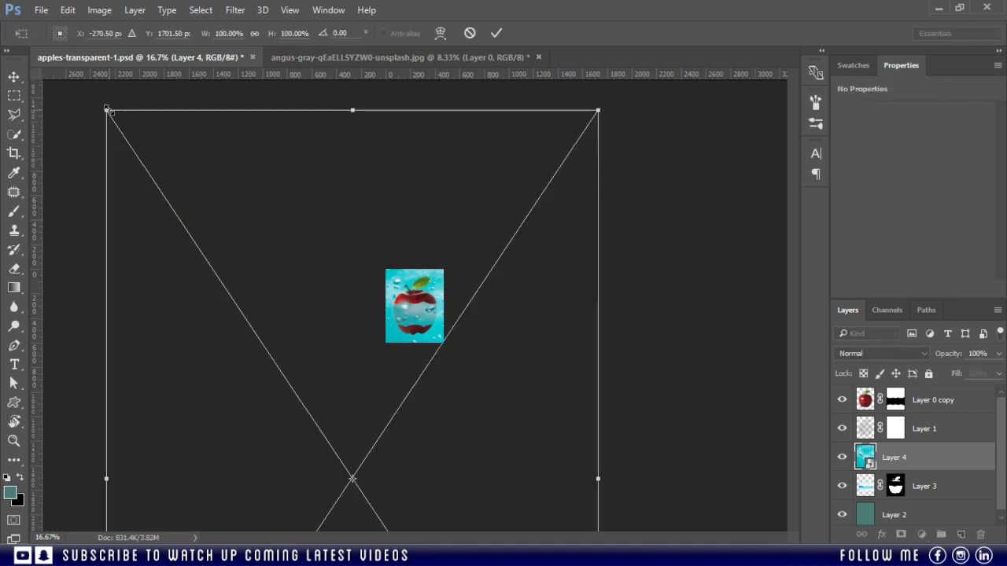
{"action": "left_click_drag", "start_coordinate": [108, 112], "coordinate": [422, 298]}
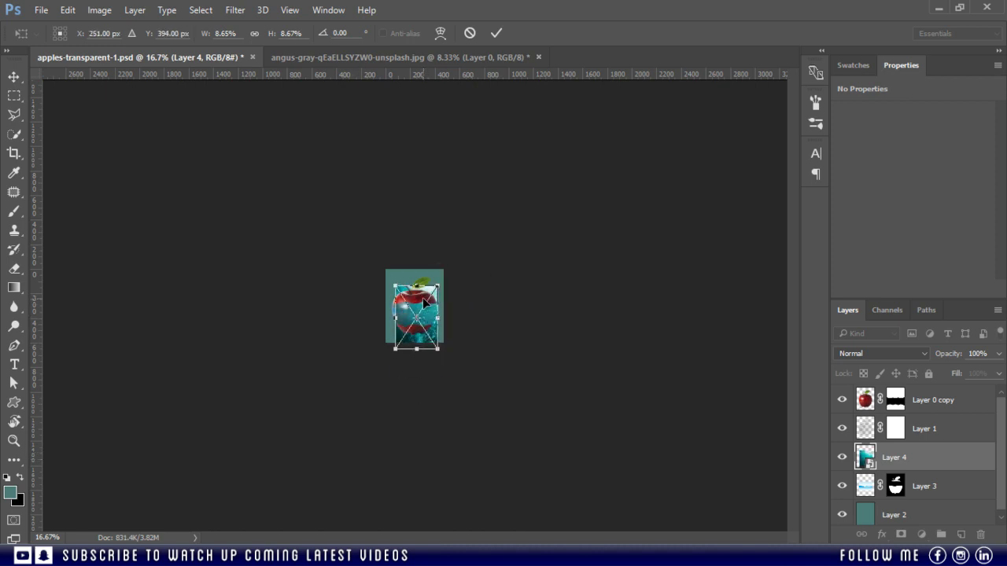
{"action": "key", "text": "ctrl+plus"}
{"action": "key", "text": "ctrl+plus"}
{"action": "key", "text": "ctrl+plus"}
{"action": "key", "text": "ctrl+plus"}
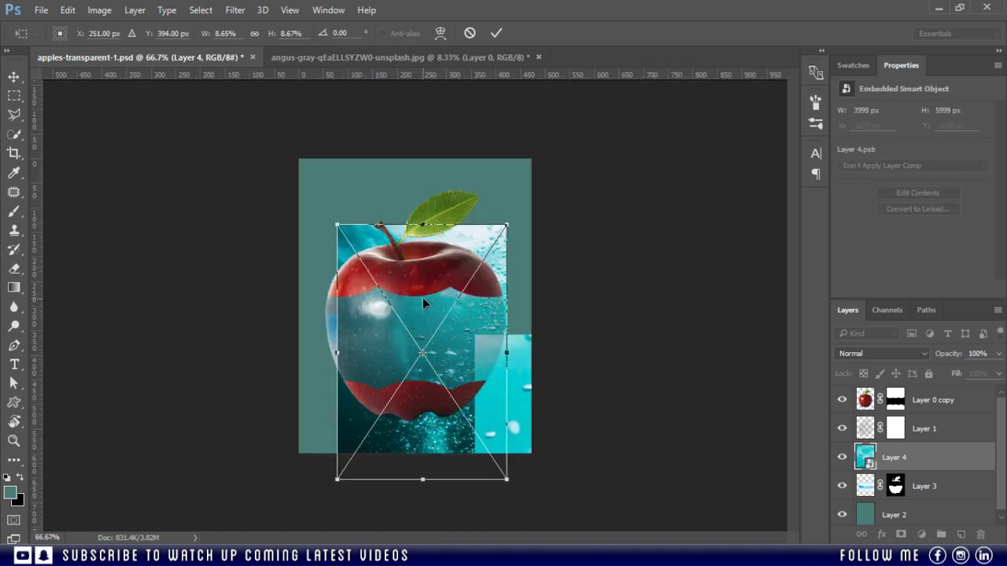
{"action": "key", "text": "ctrl+plus"}
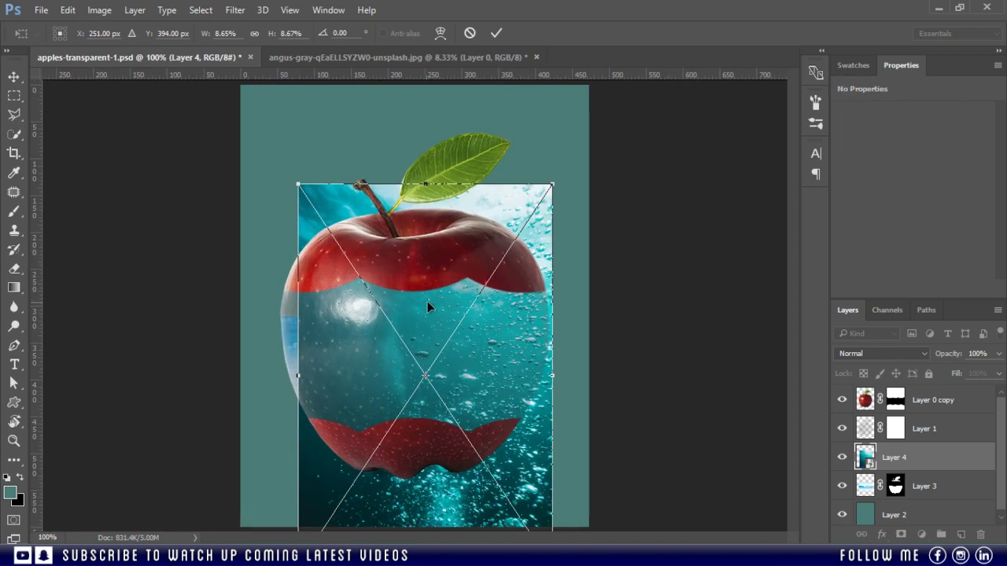
{"action": "left_click_drag", "start_coordinate": [505, 408], "coordinate": [485, 362]}
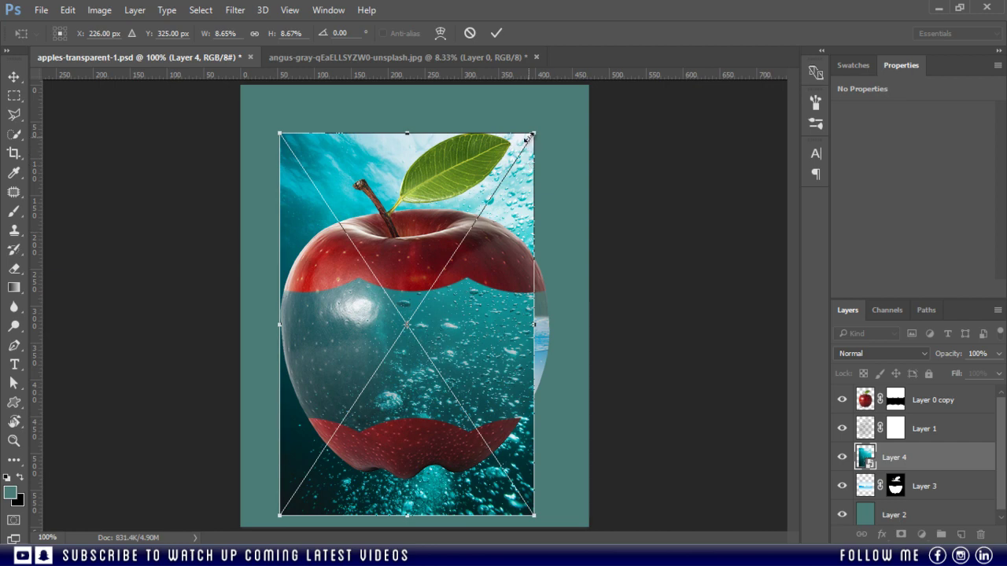
{"action": "left_click_drag", "start_coordinate": [528, 138], "coordinate": [572, 91]}
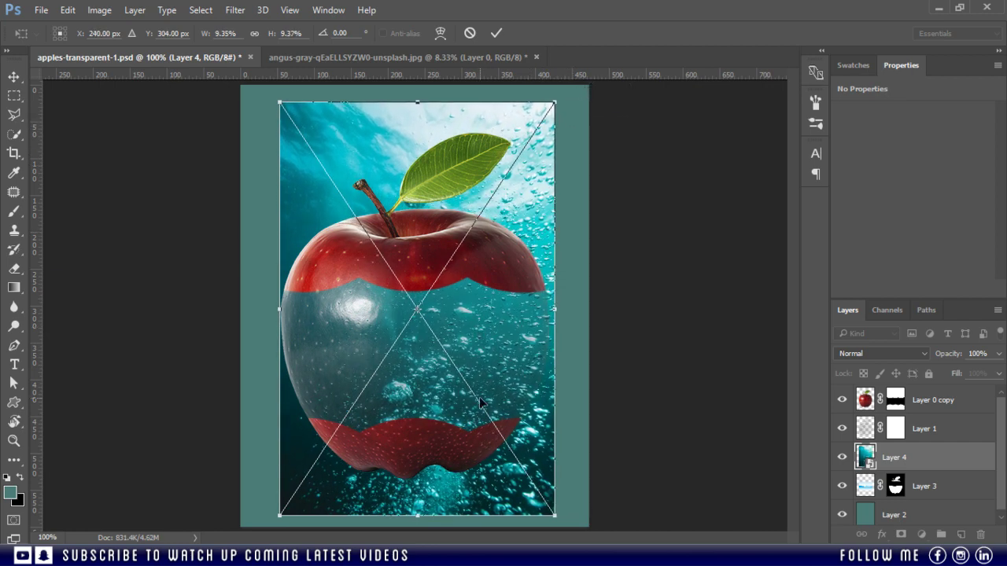
{"action": "left_click_drag", "start_coordinate": [480, 399], "coordinate": [500, 372]}
{"action": "left_click", "coordinate": [496, 33]}
{"action": "left_click_drag", "start_coordinate": [515, 280], "coordinate": [518, 249]}
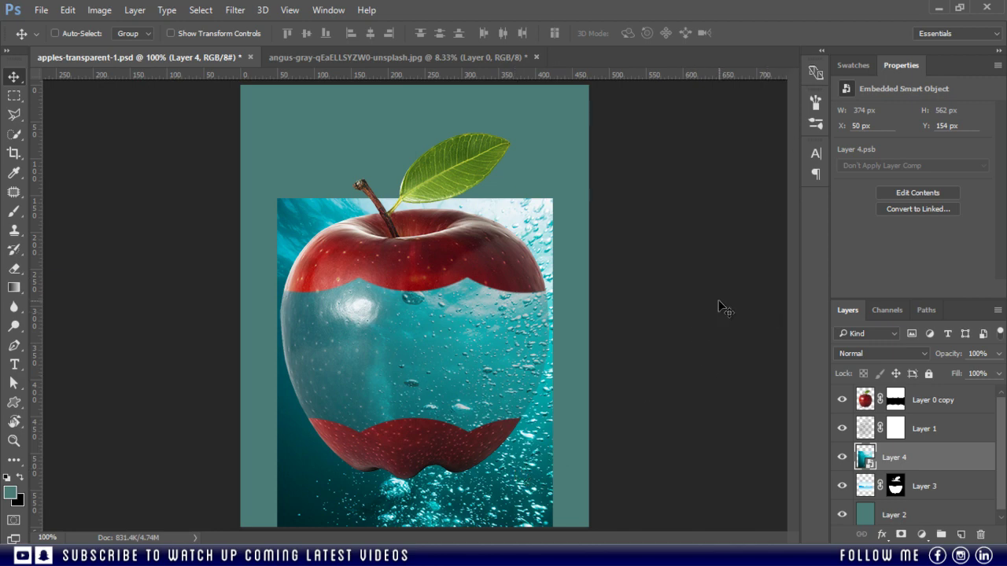
{"action": "key", "text": "ctrl+minus"}
{"action": "key", "text": "ctrl+minus"}
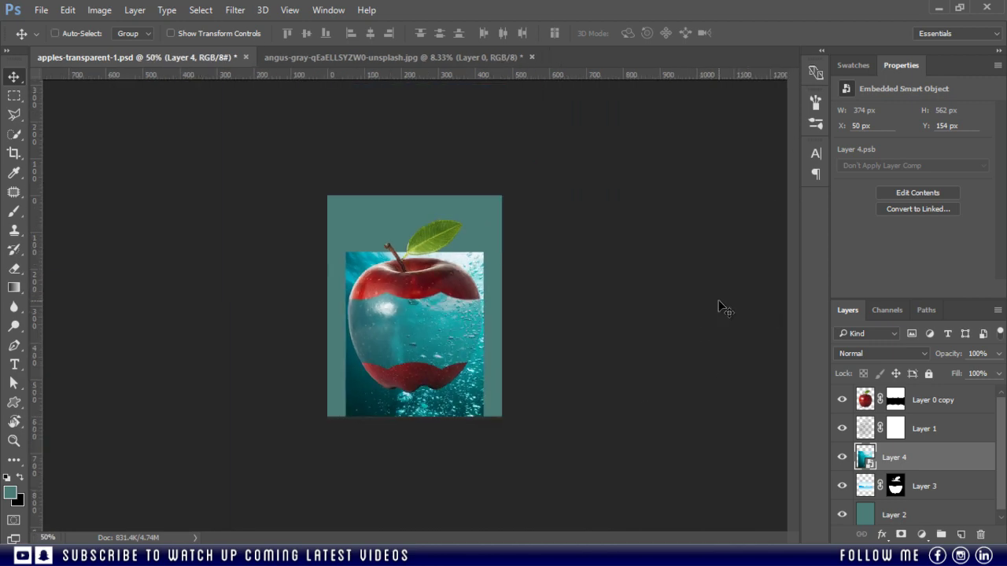
Rasterize underwater Layer 4 and crop it to the canvas via Select All and Image > Crop
{"action": "right_click", "coordinate": [918, 456]}
{"action": "left_click", "coordinate": [686, 336]}
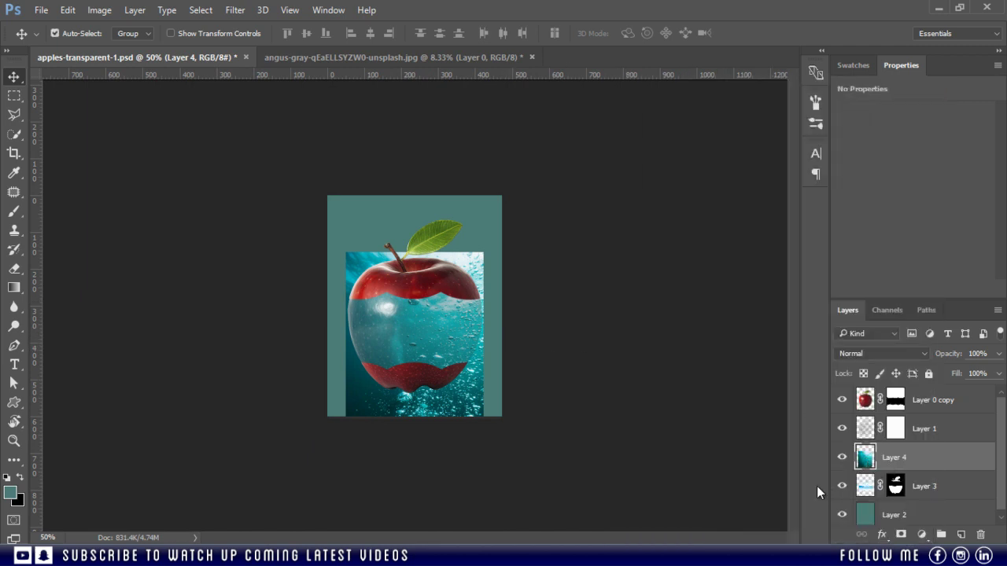
{"action": "key", "text": "ctrl+a"}
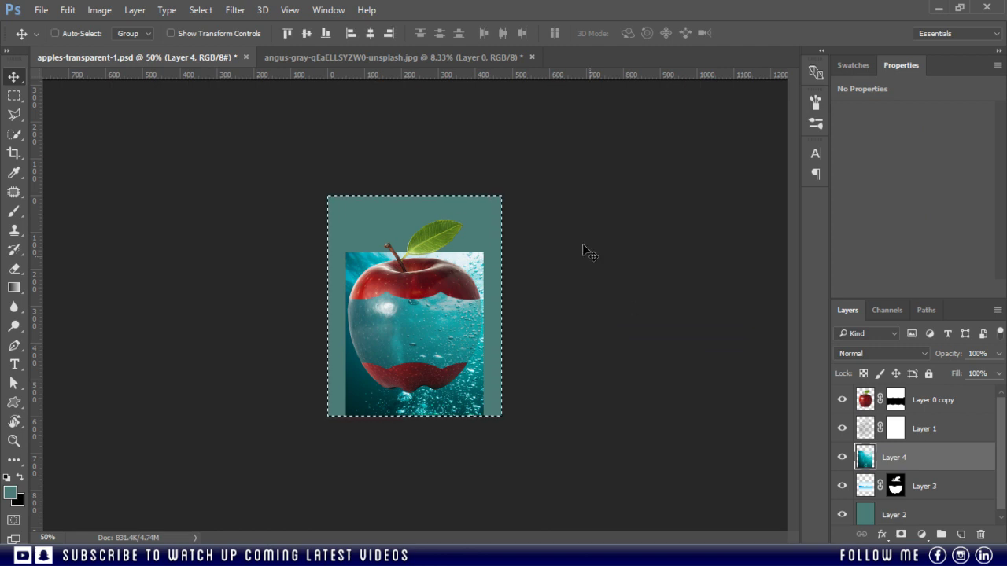
{"action": "left_click", "coordinate": [100, 10]}
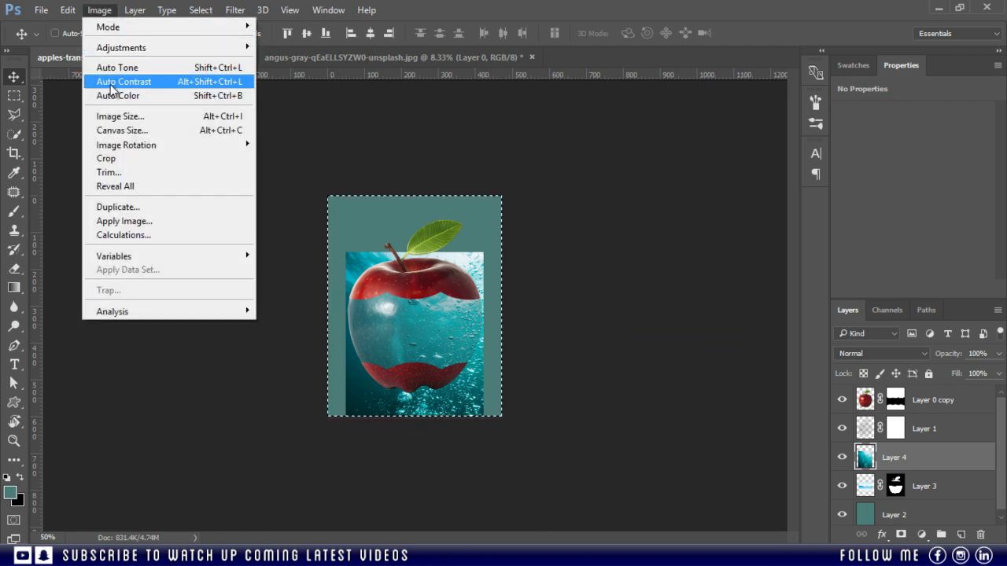
{"action": "left_click", "coordinate": [122, 159]}
{"action": "key", "text": "ctrl+d"}
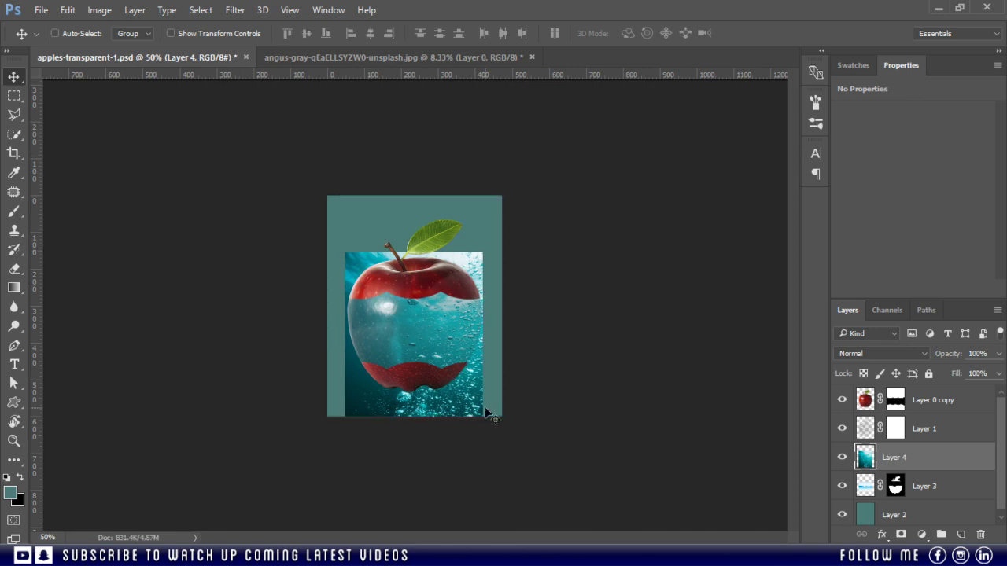
{"action": "key", "text": "Left"}
{"action": "key", "text": "Left"}
{"action": "key", "text": "Left"}
Mask underwater Layer 4 to the apple outline loaded from Layer 0 copy
{"action": "left_click", "coordinate": [866, 401], "text": "ctrl"}
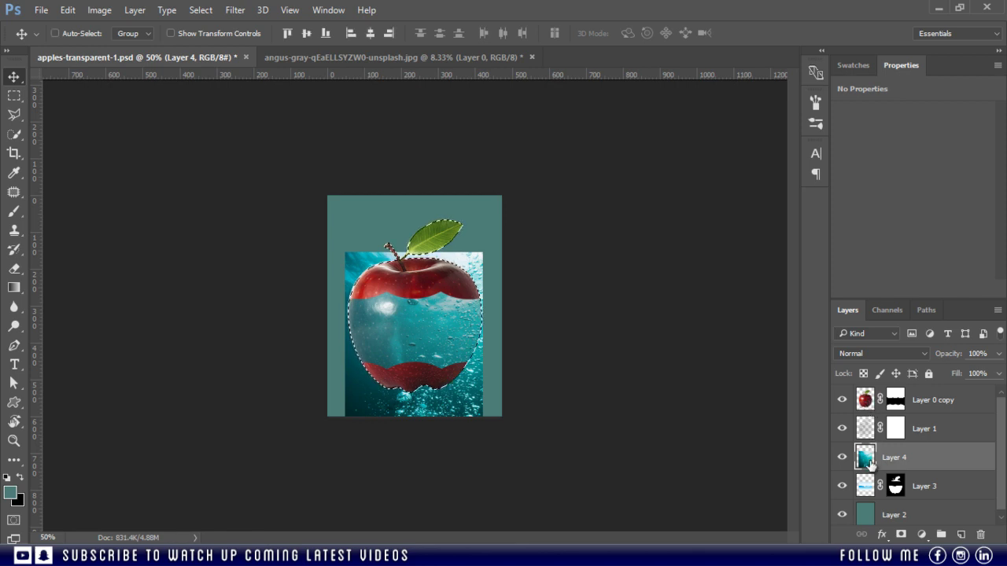
{"action": "left_click", "coordinate": [900, 534]}
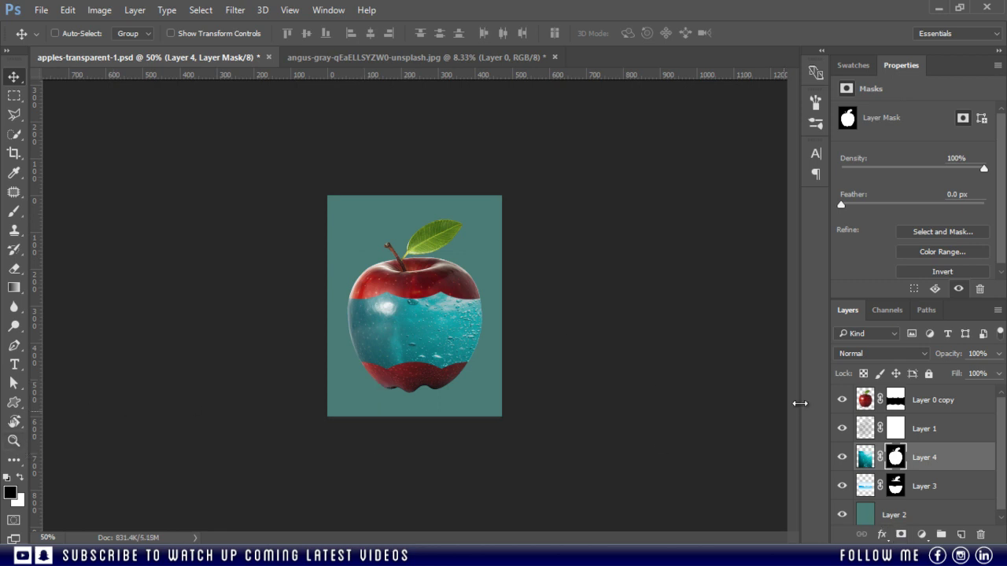
{"action": "left_click", "coordinate": [842, 402]}
{"action": "left_click", "coordinate": [841, 401]}
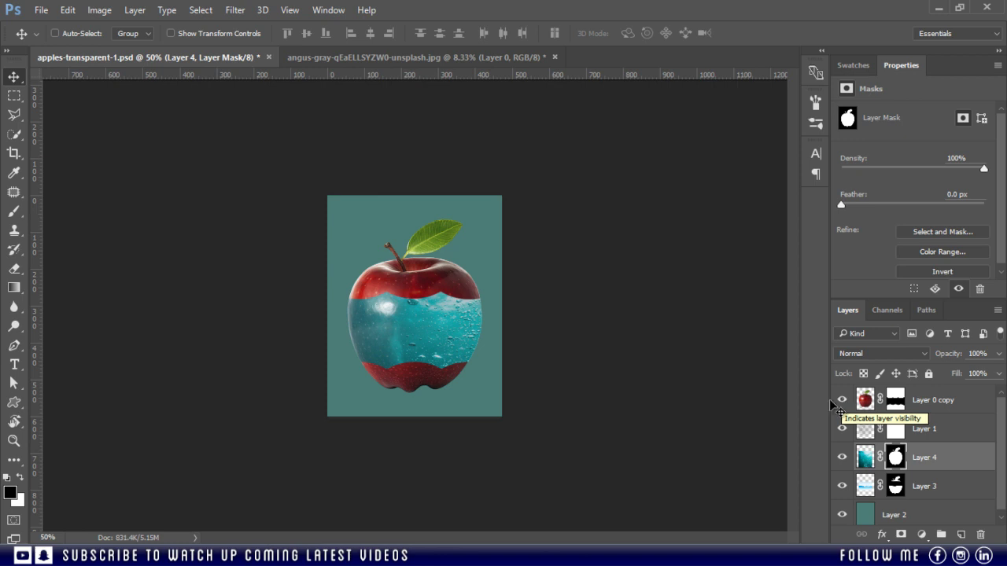
Close the angus-gray underwater photo document without saving, then zoom in on the apple
{"action": "left_click", "coordinate": [14, 440]}
{"action": "left_click", "coordinate": [435, 312]}
{"action": "left_click", "coordinate": [563, 56]}
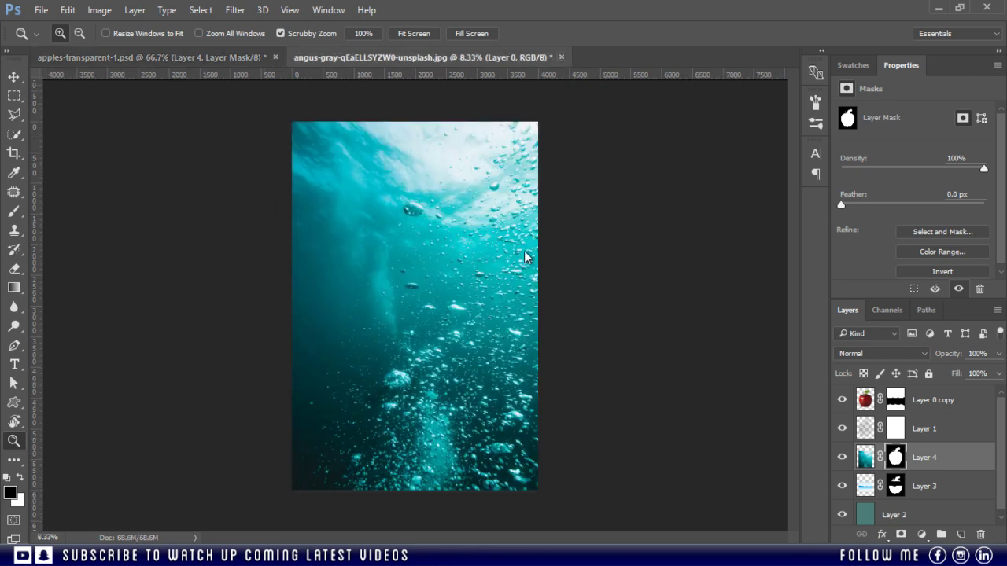
{"action": "left_click", "coordinate": [508, 222]}
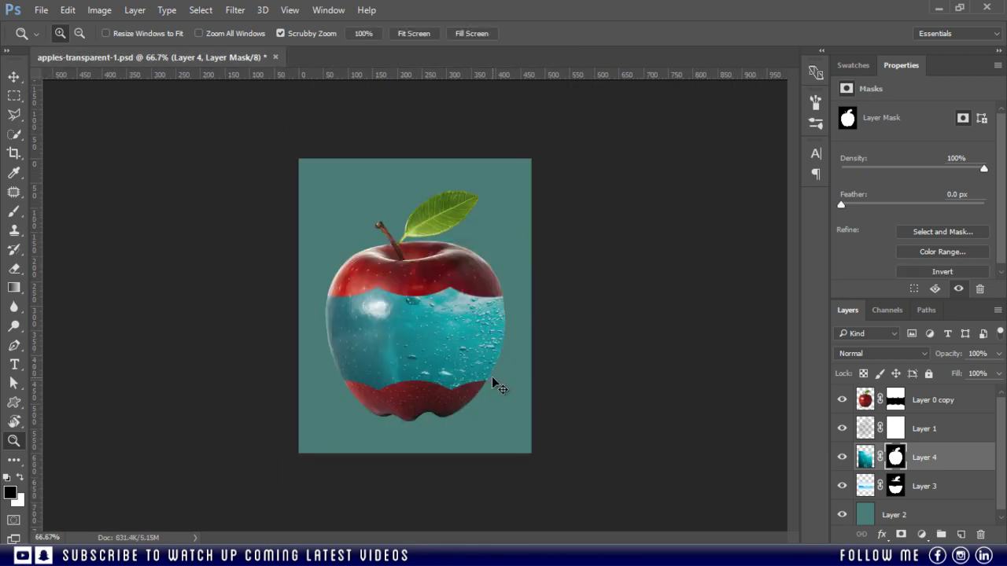
{"action": "left_click", "coordinate": [493, 377]}
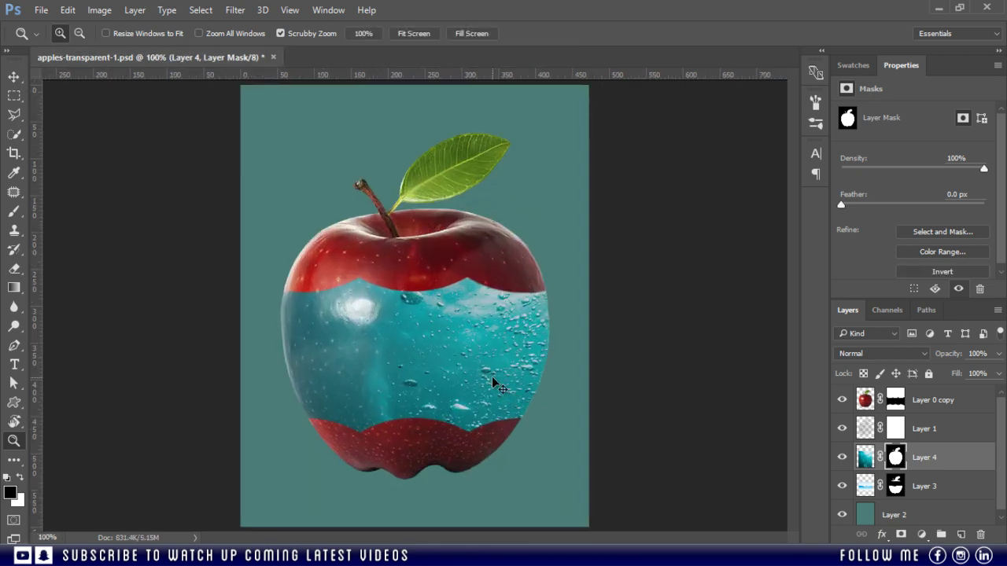
{"action": "left_click", "coordinate": [491, 376]}
{"action": "left_click", "coordinate": [492, 375], "text": "alt"}
Hide Layer 0 copy and paint black on Layer 4's mask with a 125 px brush to remove bubbles above the wave
{"action": "left_click", "coordinate": [16, 214]}
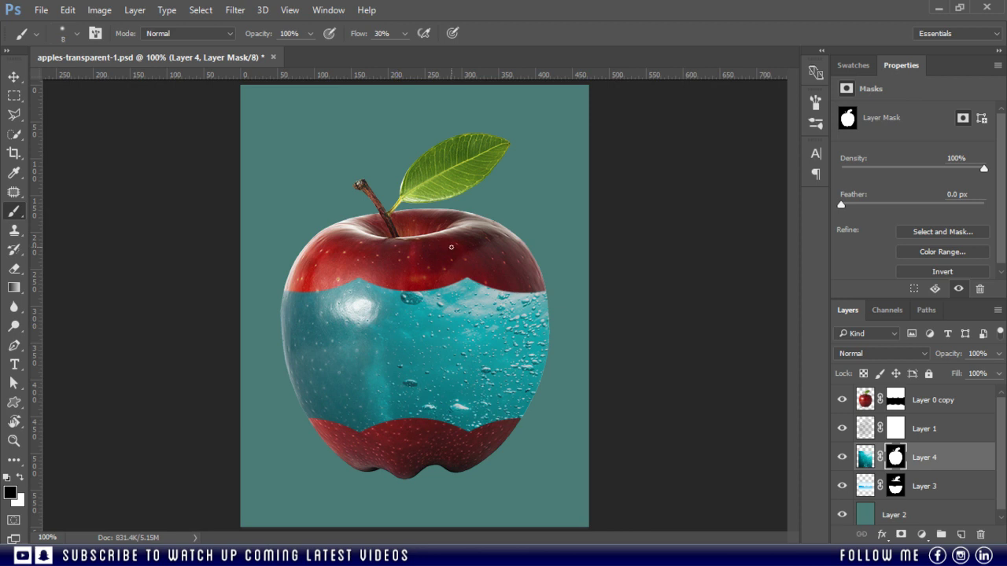
{"action": "key", "text": "bracketright"}
{"action": "key", "text": "bracketright"}
{"action": "key", "text": "bracketright"}
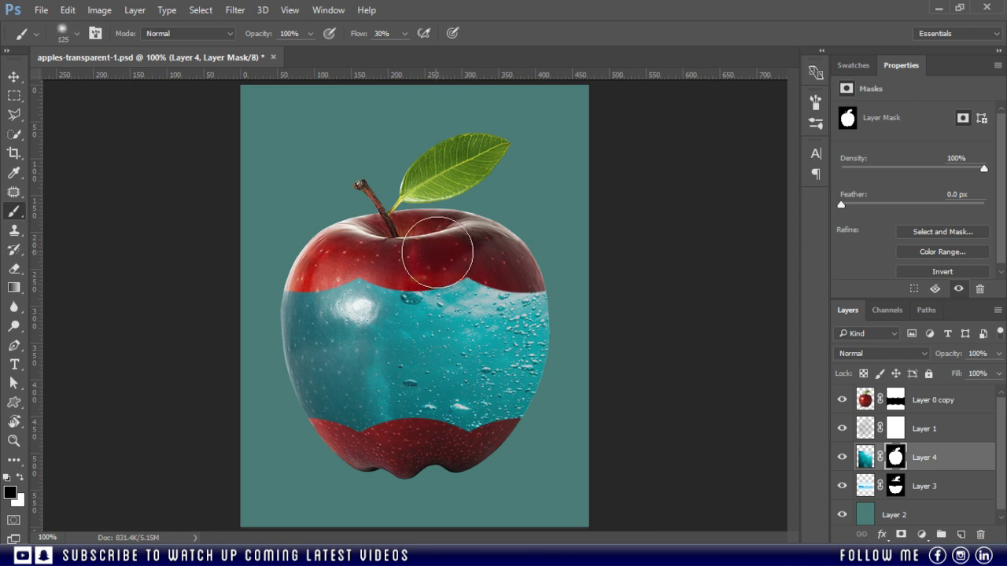
{"action": "left_click", "coordinate": [841, 403]}
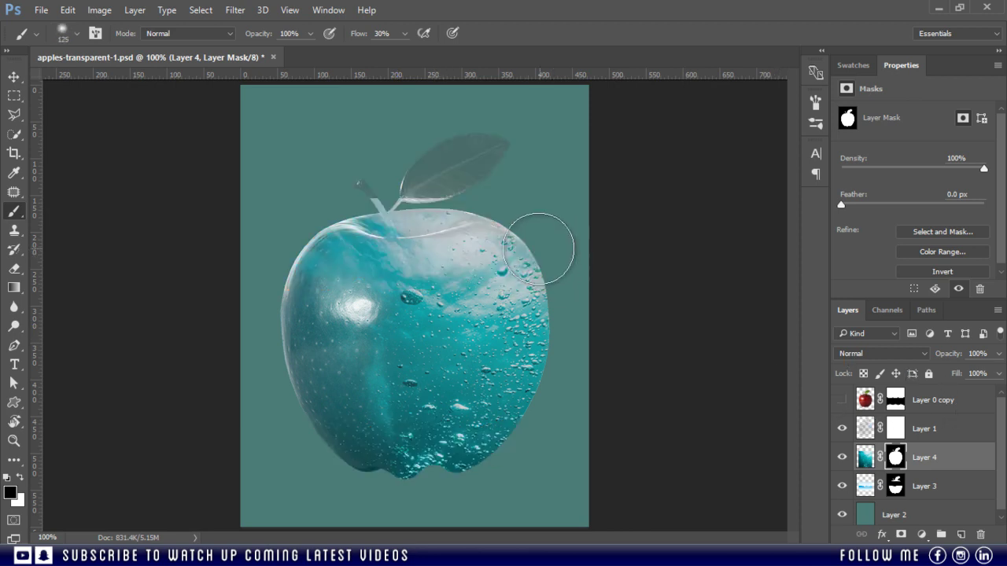
{"action": "mouse_move", "coordinate": [375, 203]}
{"action": "left_mouse_down"}
{"action": "mouse_move", "coordinate": [334, 211]}
{"action": "mouse_move", "coordinate": [349, 216]}
{"action": "mouse_move", "coordinate": [243, 260]}
{"action": "mouse_move", "coordinate": [550, 247]}
{"action": "mouse_move", "coordinate": [503, 256]}
{"action": "mouse_move", "coordinate": [613, 299]}
{"action": "mouse_move", "coordinate": [530, 286]}
{"action": "mouse_move", "coordinate": [512, 254]}
{"action": "mouse_move", "coordinate": [448, 264]}
{"action": "left_mouse_up"}
{"action": "mouse_move", "coordinate": [315, 270]}
{"action": "left_mouse_down"}
{"action": "mouse_move", "coordinate": [551, 274]}
{"action": "mouse_move", "coordinate": [277, 287]}
{"action": "mouse_move", "coordinate": [513, 287]}
{"action": "left_mouse_up"}
{"action": "key", "text": "bracketleft"}
{"action": "key", "text": "bracketleft"}
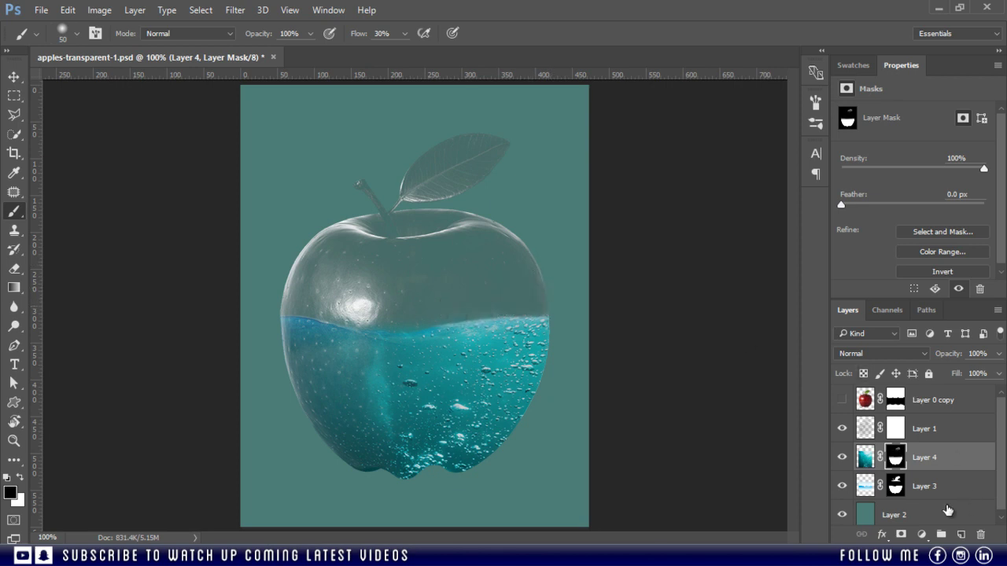
Copy Layer 3's mask onto Layer 4, replacing Layer 4's existing mask
{"action": "left_click", "coordinate": [894, 487]}
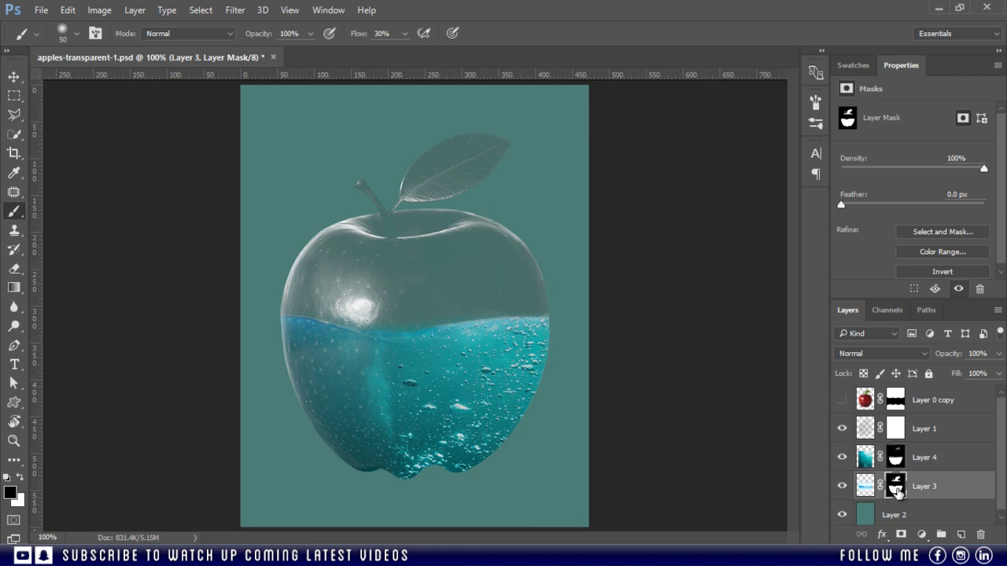
{"action": "left_click_drag", "start_coordinate": [897, 492], "coordinate": [896, 464]}
{"action": "left_click", "coordinate": [451, 224]}
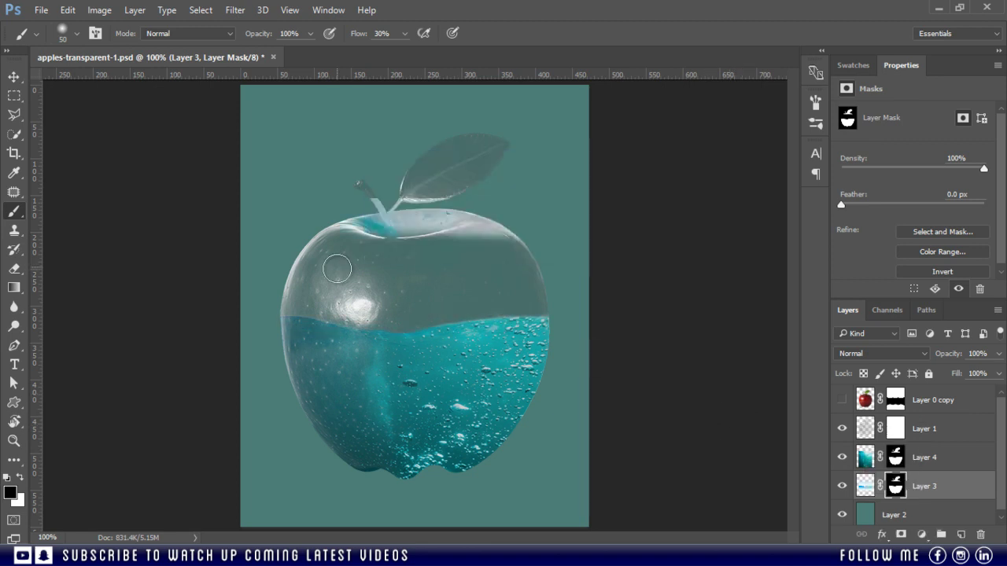
Paint Layer 4's mask at 200% to hide bubbles along the water's top band
{"action": "left_click", "coordinate": [891, 462]}
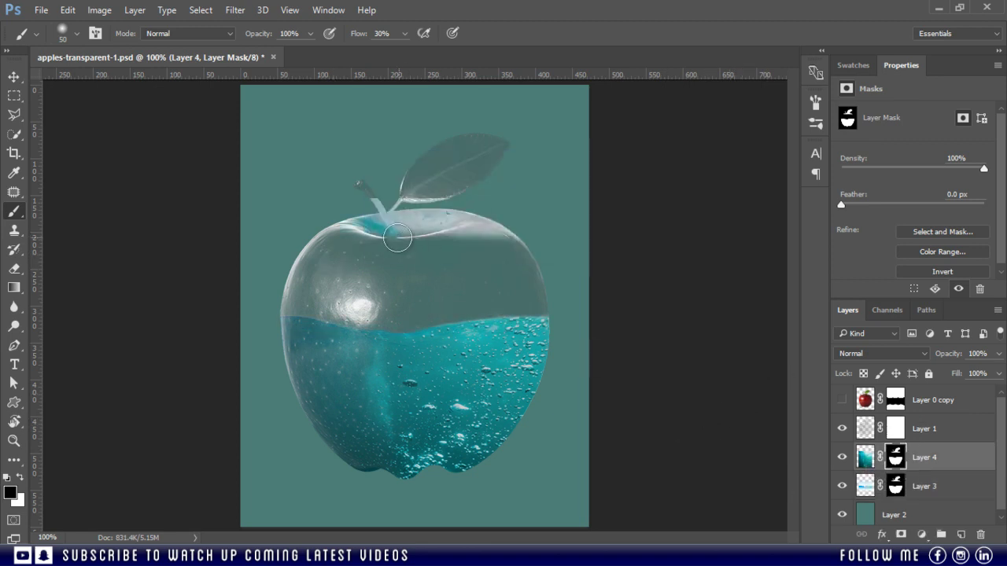
{"action": "mouse_move", "coordinate": [405, 229]}
{"action": "left_mouse_down"}
{"action": "mouse_move", "coordinate": [367, 222]}
{"action": "mouse_move", "coordinate": [546, 229]}
{"action": "mouse_move", "coordinate": [482, 246]}
{"action": "mouse_move", "coordinate": [488, 231]}
{"action": "mouse_move", "coordinate": [524, 239]}
{"action": "mouse_move", "coordinate": [343, 203]}
{"action": "mouse_move", "coordinate": [450, 203]}
{"action": "mouse_move", "coordinate": [366, 187]}
{"action": "mouse_move", "coordinate": [396, 211]}
{"action": "mouse_move", "coordinate": [326, 181]}
{"action": "mouse_move", "coordinate": [356, 212]}
{"action": "mouse_move", "coordinate": [426, 166]}
{"action": "mouse_move", "coordinate": [448, 183]}
{"action": "mouse_move", "coordinate": [376, 200]}
{"action": "mouse_move", "coordinate": [505, 135]}
{"action": "mouse_move", "coordinate": [328, 240]}
{"action": "mouse_move", "coordinate": [303, 231]}
{"action": "mouse_move", "coordinate": [379, 206]}
{"action": "mouse_move", "coordinate": [298, 211]}
{"action": "mouse_move", "coordinate": [549, 281]}
{"action": "left_mouse_up"}
{"action": "key", "text": "ctrl+plus"}
{"action": "scroll", "coordinate": [549, 281], "scroll_direction": "down", "scroll_amount": 2}
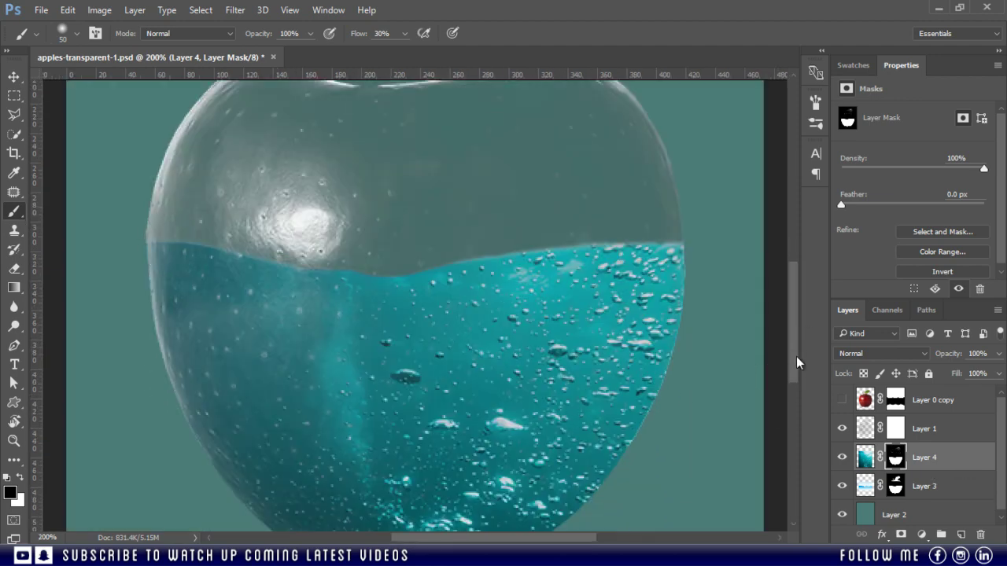
{"action": "mouse_move", "coordinate": [157, 247]}
{"action": "left_mouse_down"}
{"action": "mouse_move", "coordinate": [692, 238]}
{"action": "mouse_move", "coordinate": [393, 297]}
{"action": "mouse_move", "coordinate": [265, 280]}
{"action": "mouse_move", "coordinate": [606, 274]}
{"action": "left_mouse_up"}
{"action": "left_click_drag", "start_coordinate": [788, 350], "coordinate": [787, 366]}
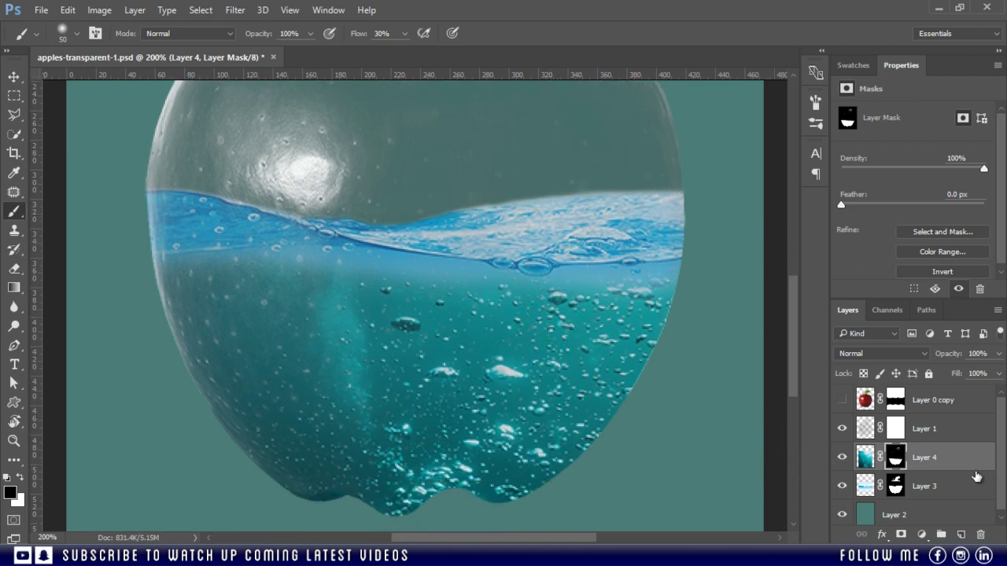
Add a Hue/Saturation adjustment clipped to Layer 4 with Hue +7 and Saturation +100
{"action": "left_click", "coordinate": [922, 534]}
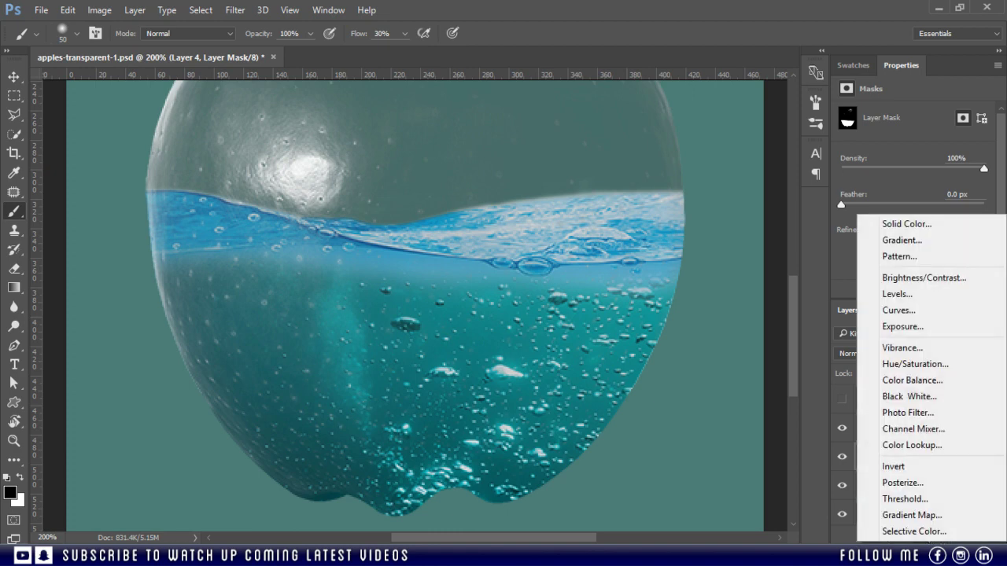
{"action": "left_click", "coordinate": [912, 366]}
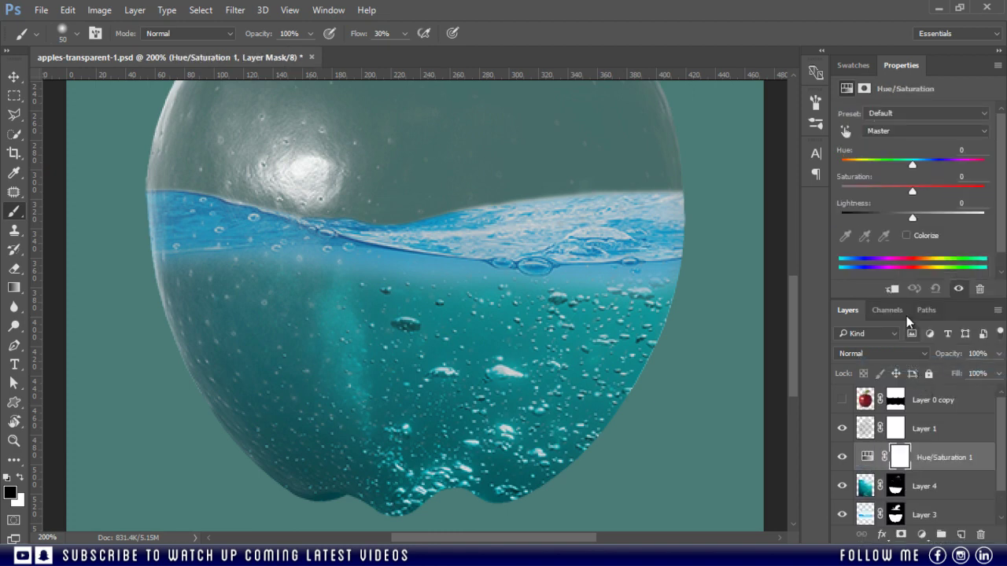
{"action": "left_click", "coordinate": [893, 290]}
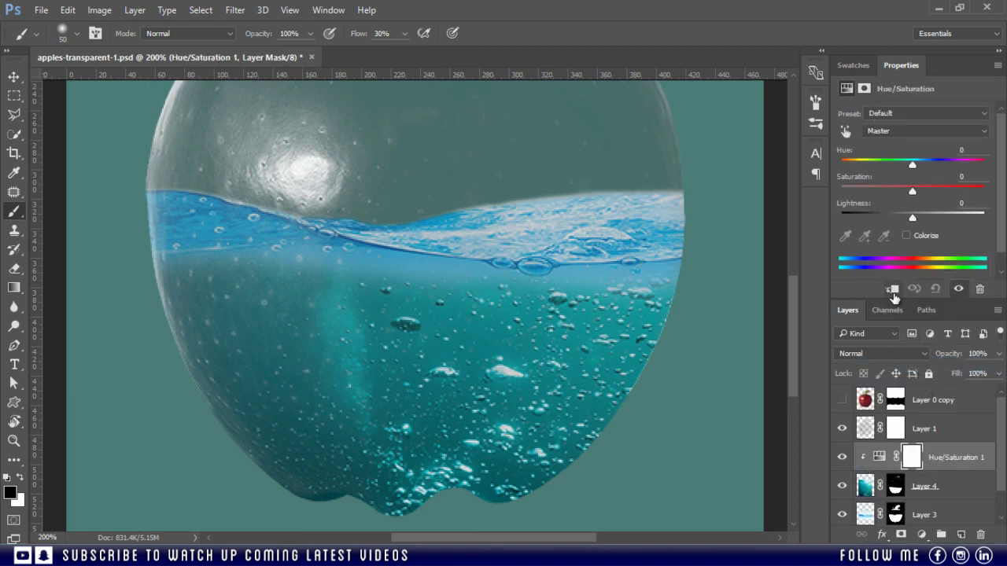
{"action": "left_click", "coordinate": [906, 237]}
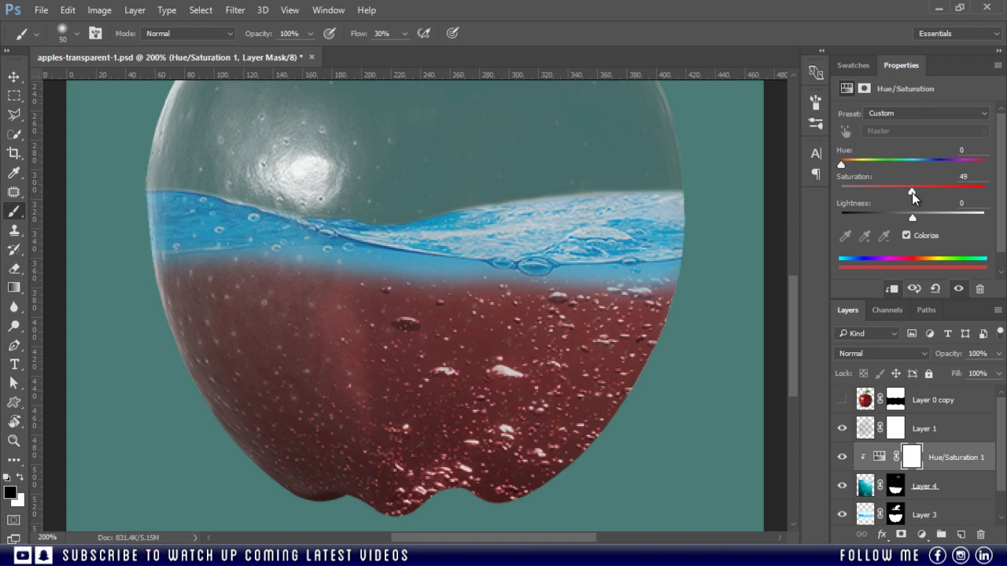
{"action": "left_click_drag", "start_coordinate": [910, 193], "coordinate": [912, 192]}
{"action": "left_click_drag", "start_coordinate": [847, 167], "coordinate": [912, 176]}
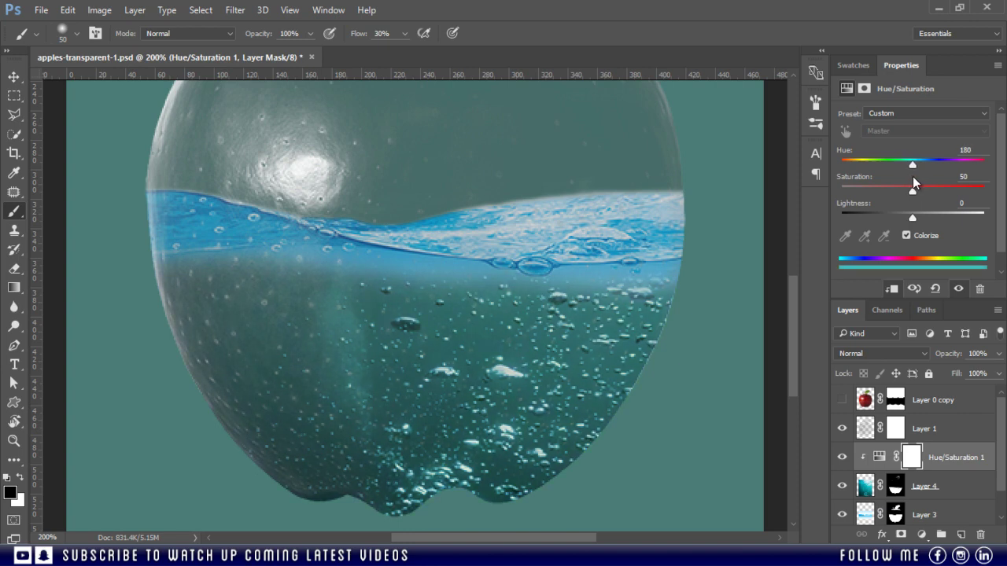
{"action": "left_click", "coordinate": [905, 235]}
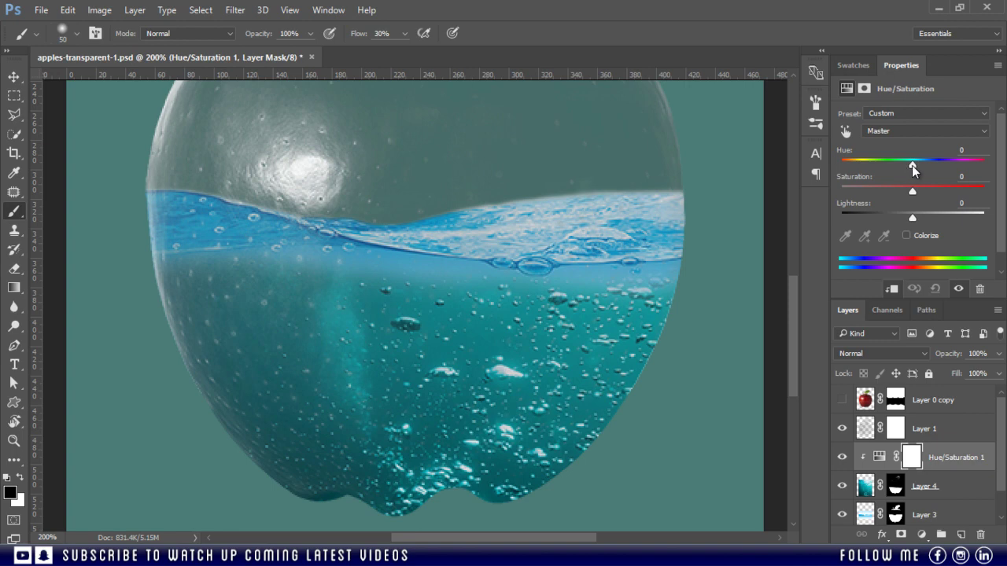
{"action": "mouse_move", "coordinate": [912, 164]}
{"action": "left_mouse_down"}
{"action": "mouse_move", "coordinate": [961, 191]}
{"action": "mouse_move", "coordinate": [917, 166]}
{"action": "left_mouse_up"}
Shift the water's hue to -8 and lower its saturation
{"action": "key", "text": "ctrl+minus"}
{"action": "key", "text": "ctrl+plus"}
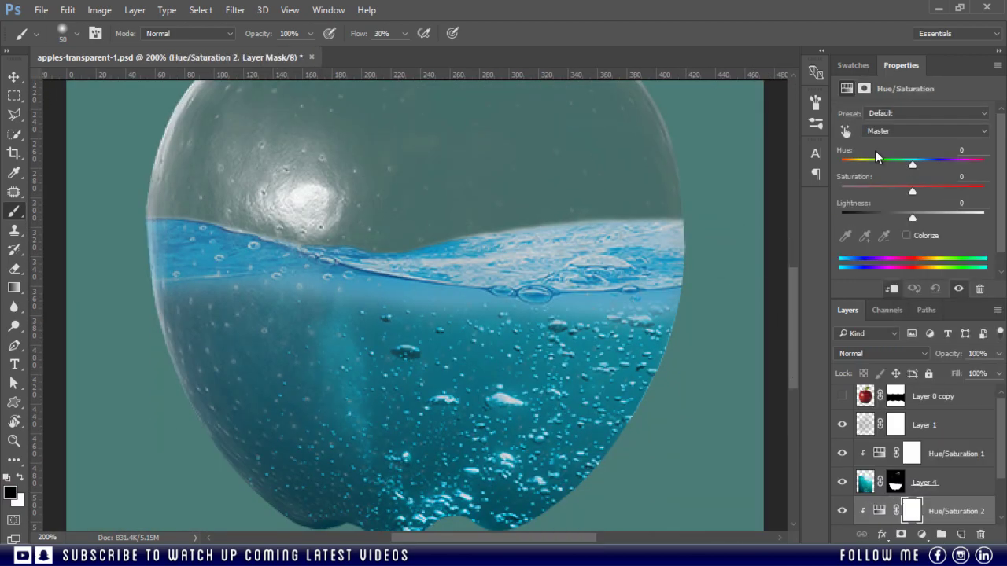
{"action": "left_click_drag", "start_coordinate": [911, 163], "coordinate": [900, 194]}
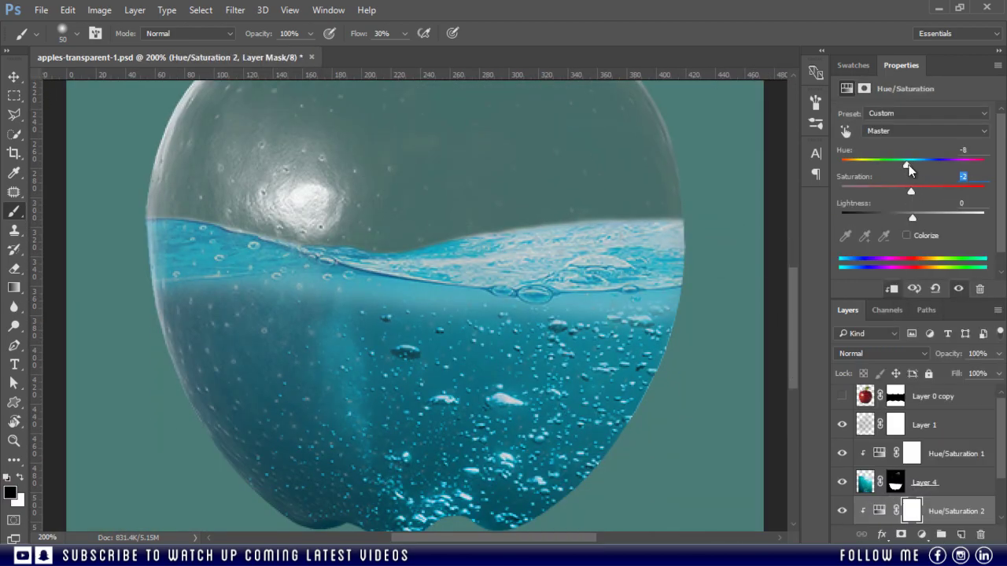
Delete the second Hue/Saturation adjustment and repaint the water's surface band on the mask
{"action": "key", "text": "Delete"}
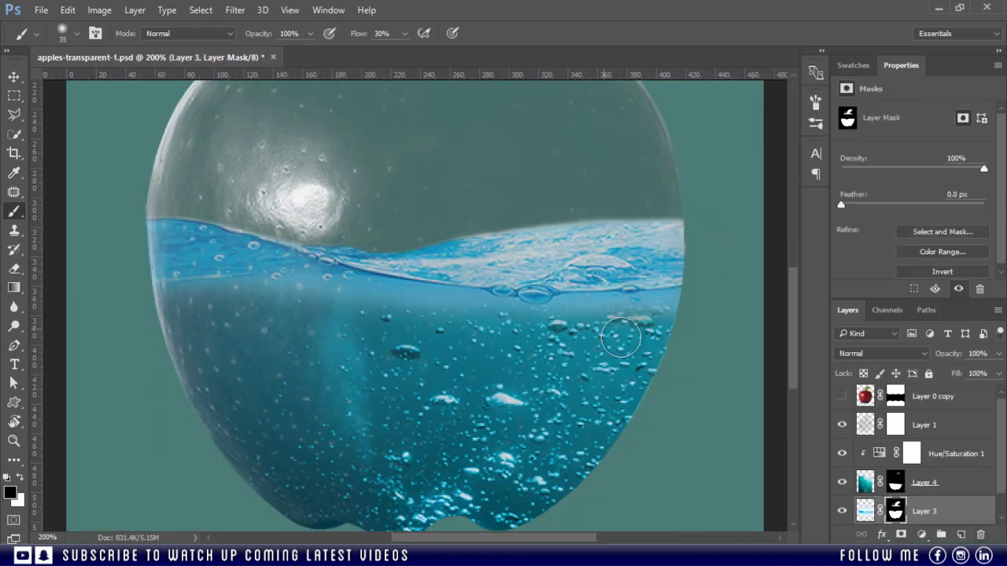
{"action": "mouse_move", "coordinate": [313, 298]}
{"action": "left_mouse_down"}
{"action": "mouse_move", "coordinate": [644, 299]}
{"action": "mouse_move", "coordinate": [181, 285]}
{"action": "left_mouse_up"}
{"action": "key", "text": "x"}
{"action": "key", "text": "alt+bracketright"}
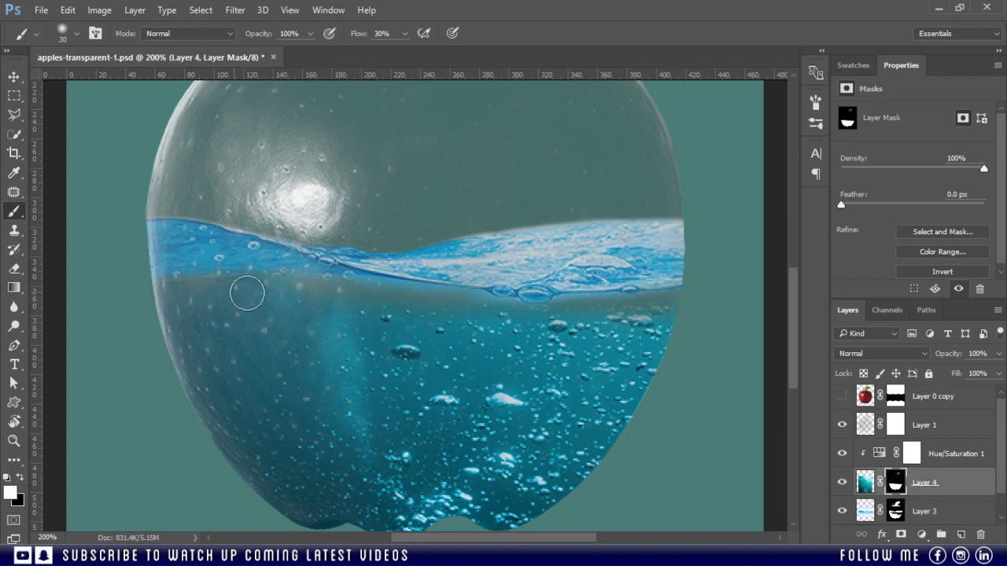
{"action": "left_click_drag", "start_coordinate": [247, 288], "coordinate": [513, 351]}
Tone down Hue/Saturation 1 to Saturation +51 and Lightness +19
{"action": "key", "text": "ctrl+h"}
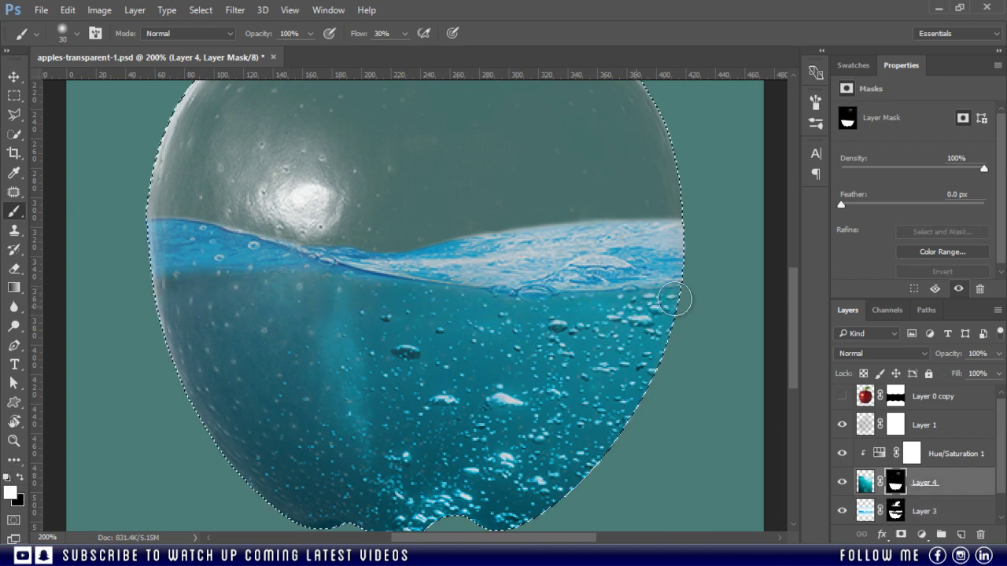
{"action": "key", "text": "alt+bracketright"}
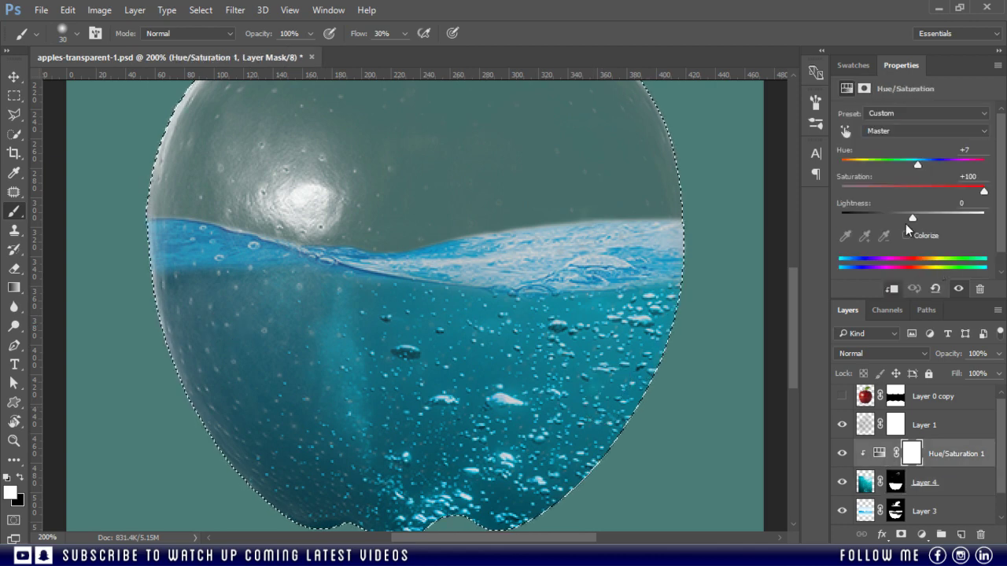
{"action": "mouse_move", "coordinate": [905, 221]}
{"action": "left_mouse_down"}
{"action": "mouse_move", "coordinate": [937, 224]}
{"action": "mouse_move", "coordinate": [925, 218]}
{"action": "left_mouse_up"}
{"action": "mouse_move", "coordinate": [983, 191]}
{"action": "left_mouse_down"}
{"action": "mouse_move", "coordinate": [932, 194]}
{"action": "mouse_move", "coordinate": [948, 194]}
{"action": "left_mouse_up"}
{"action": "key", "text": "shift+2"}
{"action": "key", "text": "bracketright"}
{"action": "key", "text": "bracketright"}
{"action": "key", "text": "bracketright"}
Deselect the apple outline, save the document and return to 100% zoom
{"action": "key", "text": "ctrl+minus"}
{"action": "key", "text": "ctrl+minus"}
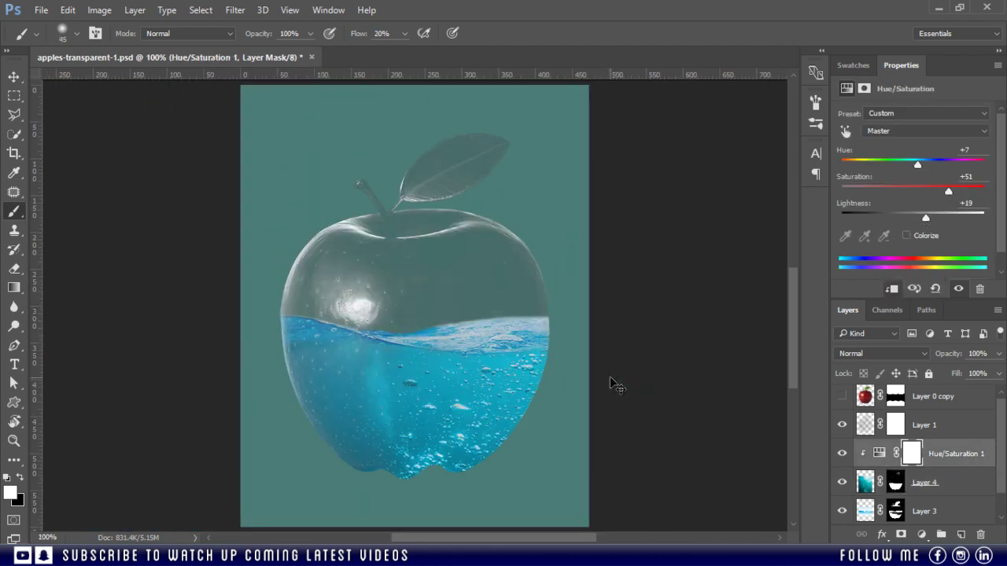
{"action": "key", "text": "ctrl+d"}
{"action": "key", "text": "ctrl+minus"}
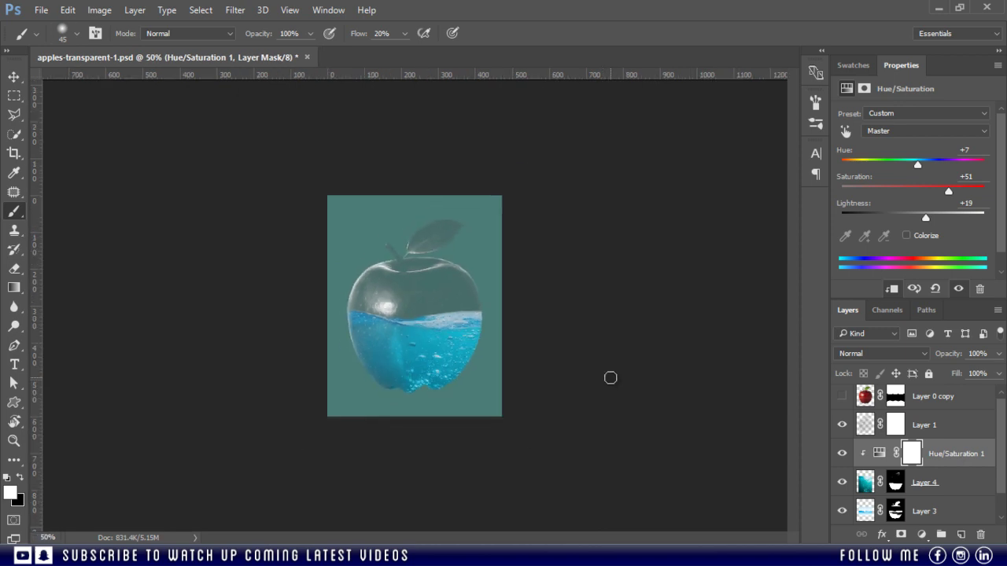
{"action": "key", "text": "ctrl+s"}
{"action": "key", "text": "ctrl+plus"}
{"action": "key", "text": "ctrl+plus"}
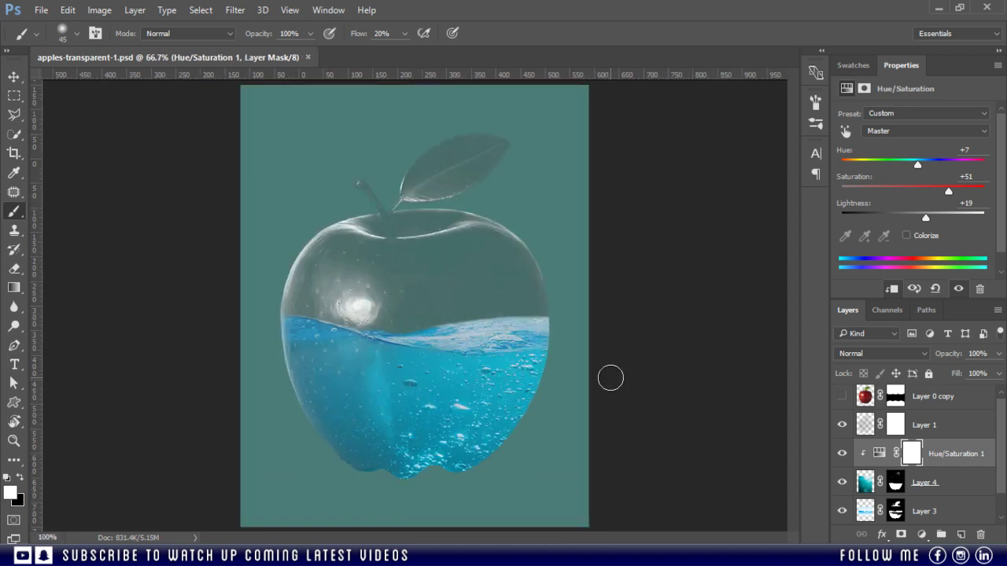
Switch to the Move tool and turn the red apple Layer 0 copy back on
{"action": "key", "text": "v"}
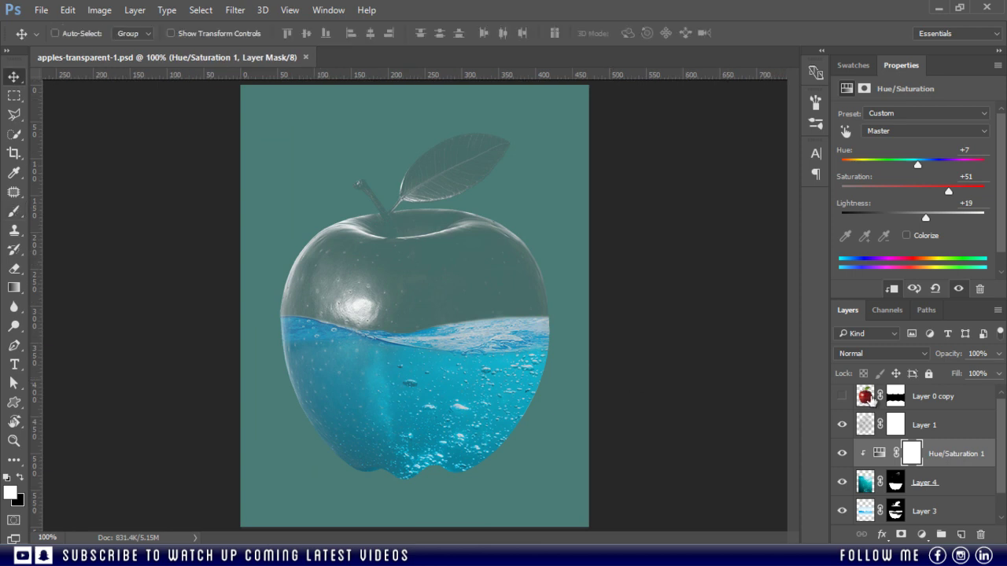
{"action": "left_click", "coordinate": [842, 396]}
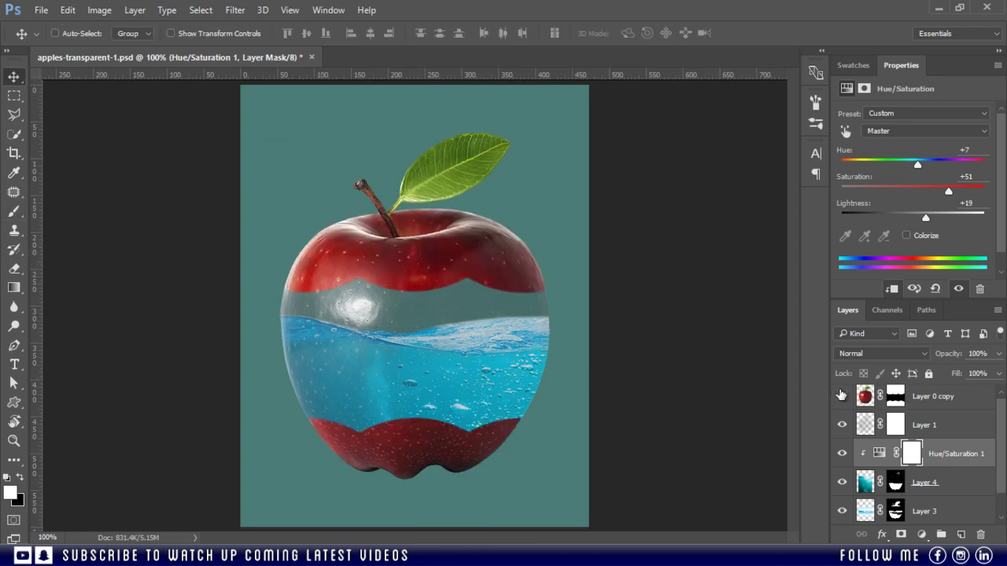
{"action": "left_click", "coordinate": [841, 395]}
{"action": "left_click", "coordinate": [842, 395]}
Hide the red apple Layer 0 copy and glass apple Layer 1, checking Layer 4's visibility
{"action": "left_click", "coordinate": [841, 396]}
{"action": "left_click", "coordinate": [842, 425]}
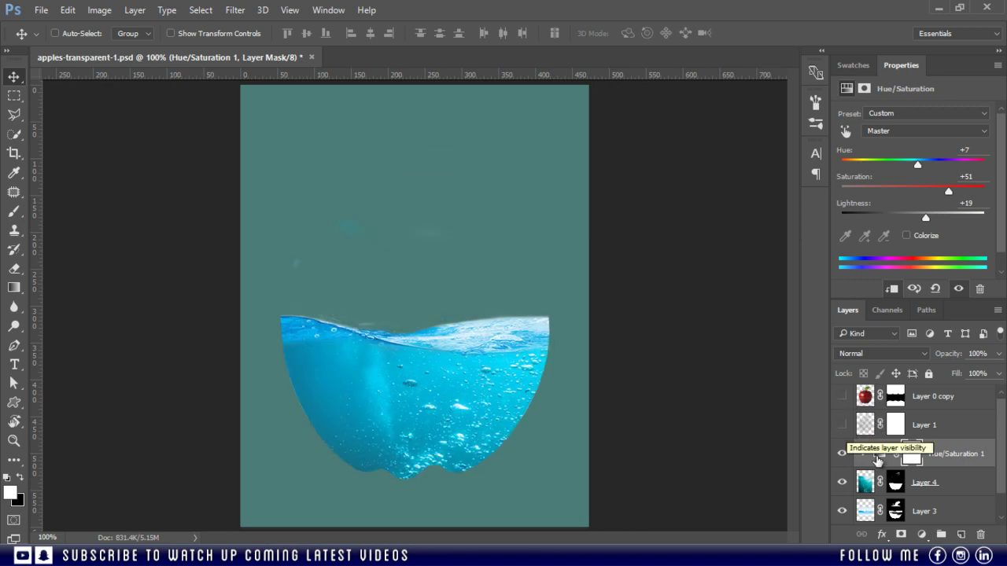
{"action": "left_click", "coordinate": [842, 482]}
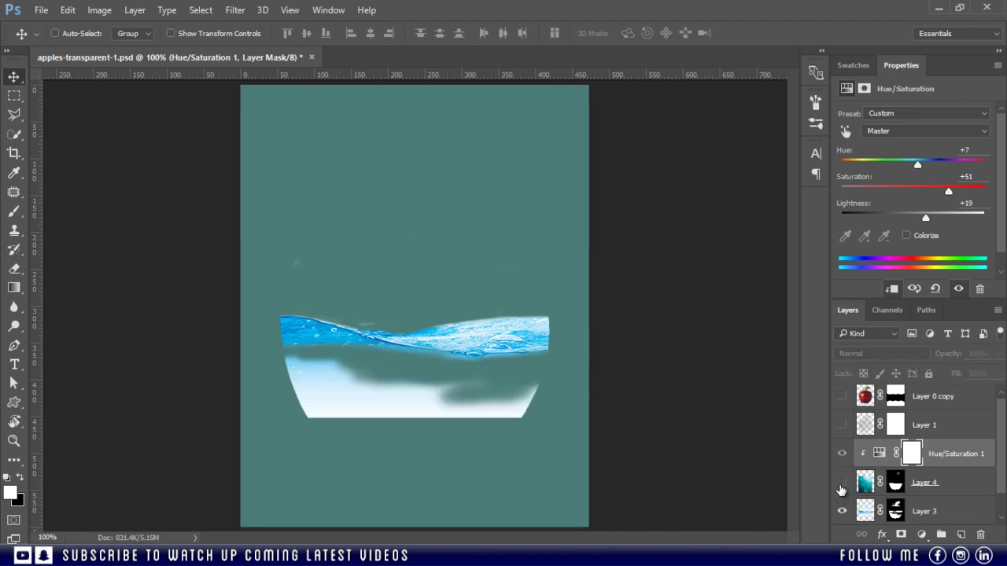
{"action": "left_click", "coordinate": [842, 482]}
{"action": "left_click", "coordinate": [895, 482]}
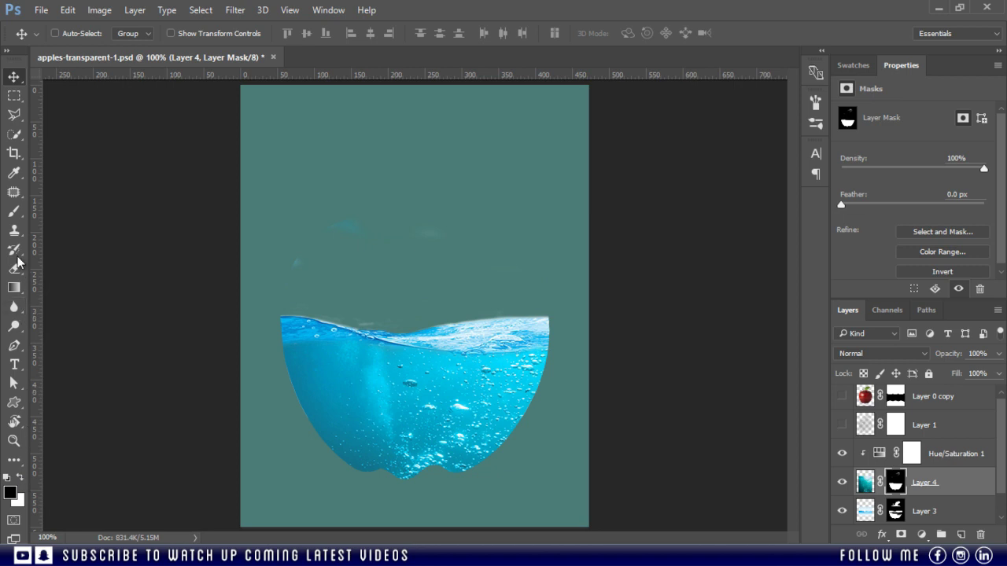
Target Layer 3's mask with the Brush set to 10 px
{"action": "left_click", "coordinate": [14, 211]}
{"action": "key", "text": "alt+bracketleft"}
{"action": "key", "text": "ctrl+plus"}
{"action": "key", "text": "bracketleft"}
{"action": "key", "text": "bracketleft"}
{"action": "key", "text": "bracketleft"}
{"action": "key", "text": "bracketleft"}
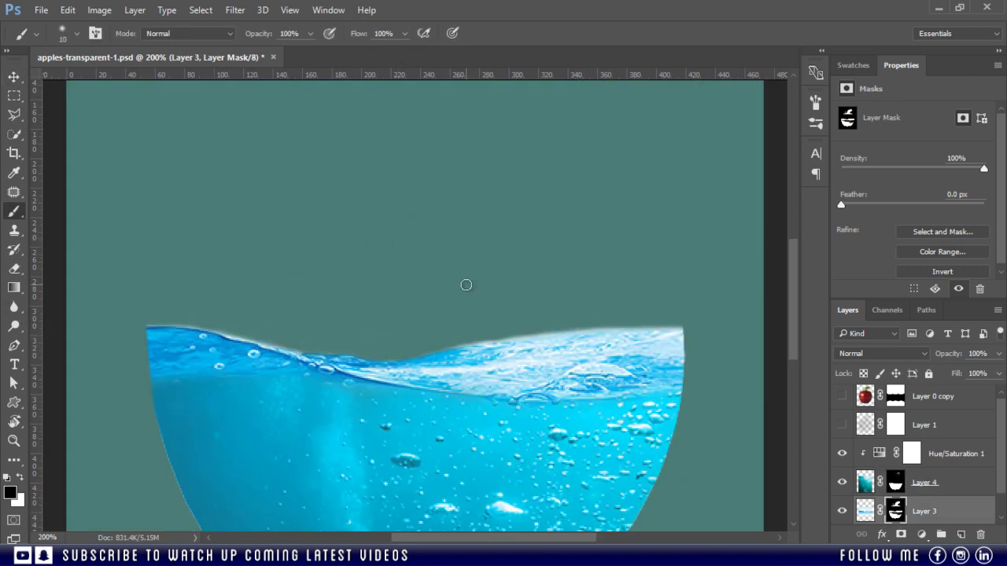
{"action": "key", "text": "ctrl+minus"}
{"action": "key", "text": "ctrl+minus"}
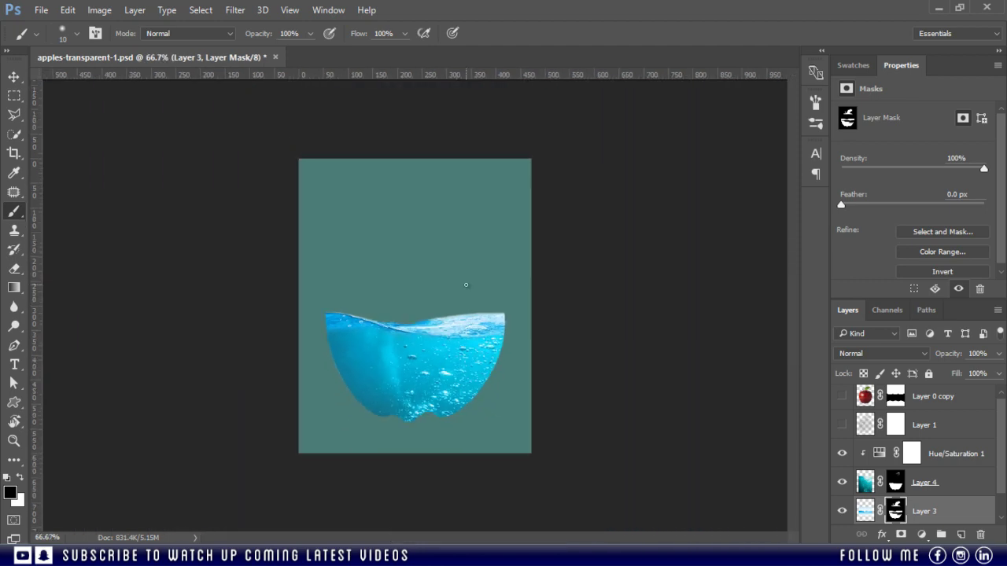
Hide teal Layer 2 and stamp all visible water layers into a new Layer 5
{"action": "scroll", "coordinate": [1001, 435], "scroll_direction": "down", "scroll_amount": 1}
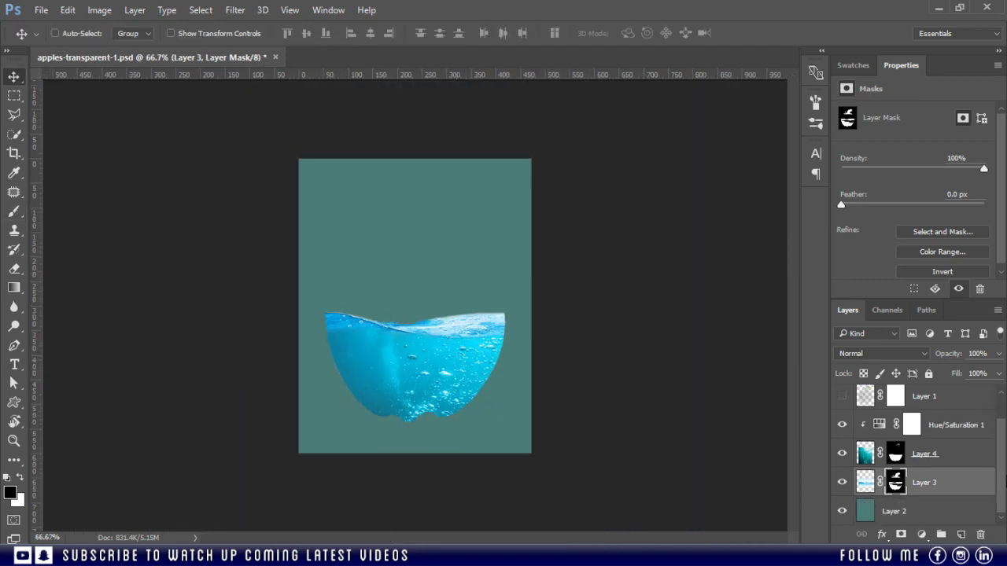
{"action": "left_click", "coordinate": [842, 511]}
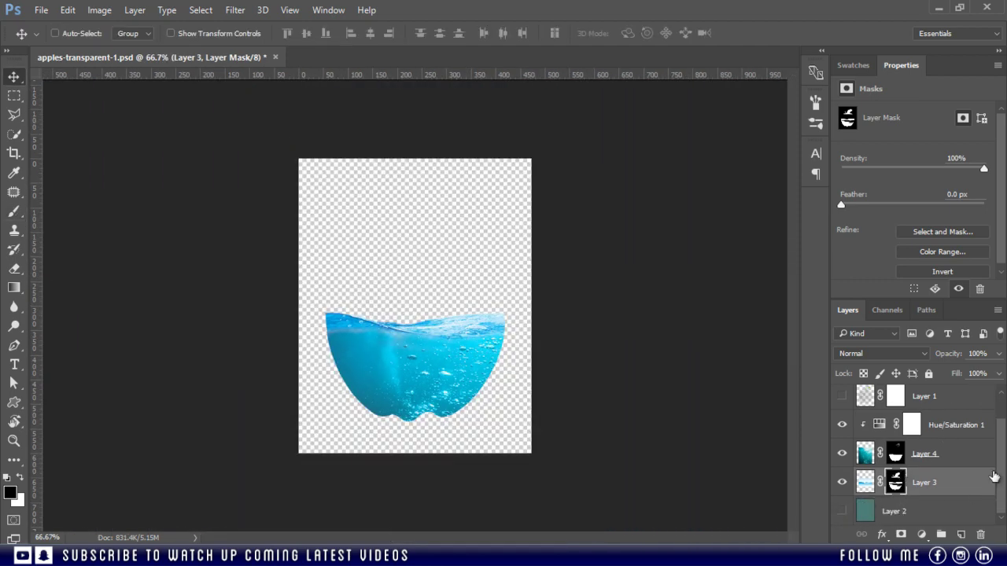
{"action": "scroll", "coordinate": [1003, 471], "scroll_direction": "up", "scroll_amount": 1}
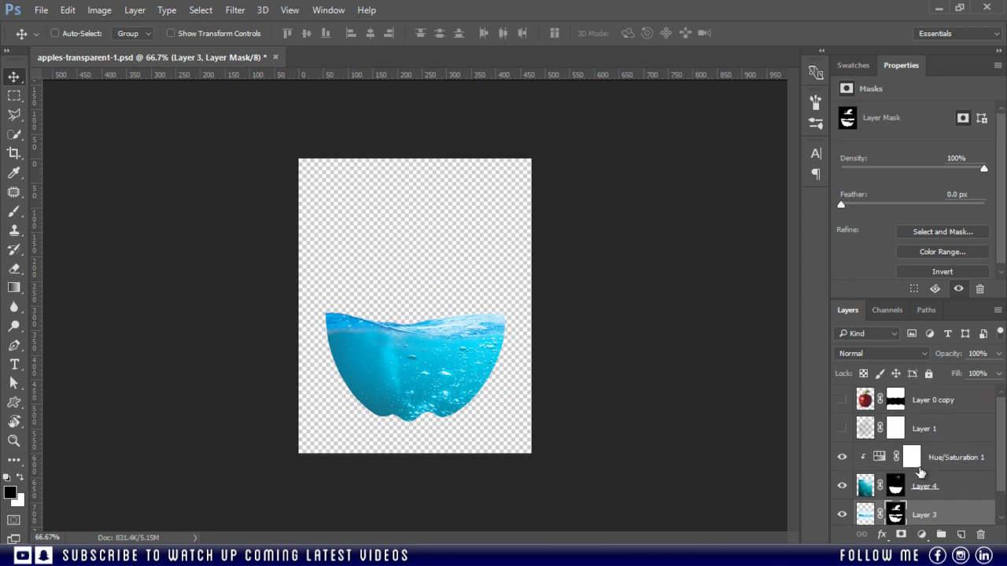
{"action": "left_click", "coordinate": [911, 457]}
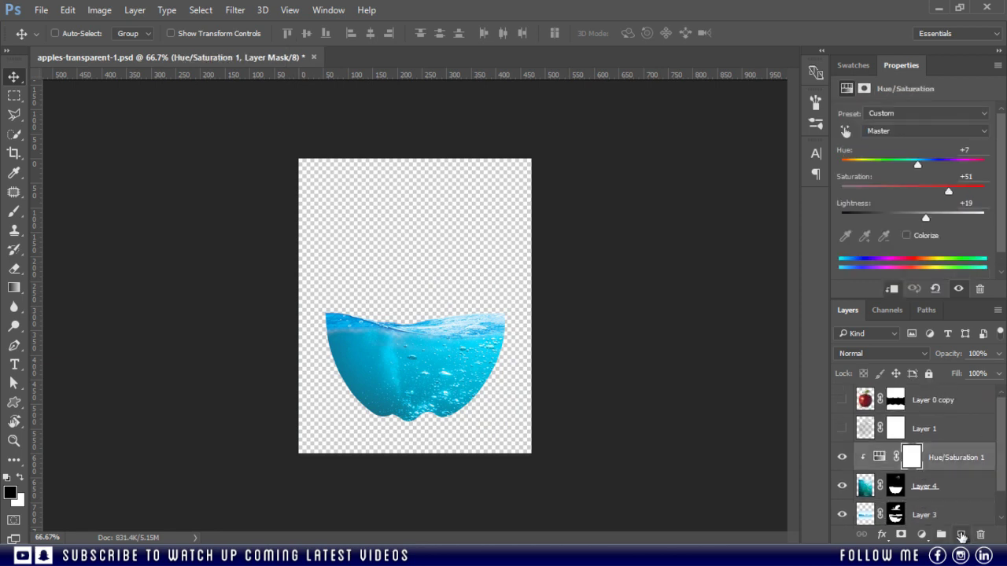
{"action": "left_click", "coordinate": [961, 534]}
{"action": "key", "text": "ctrl+shift+alt+e"}
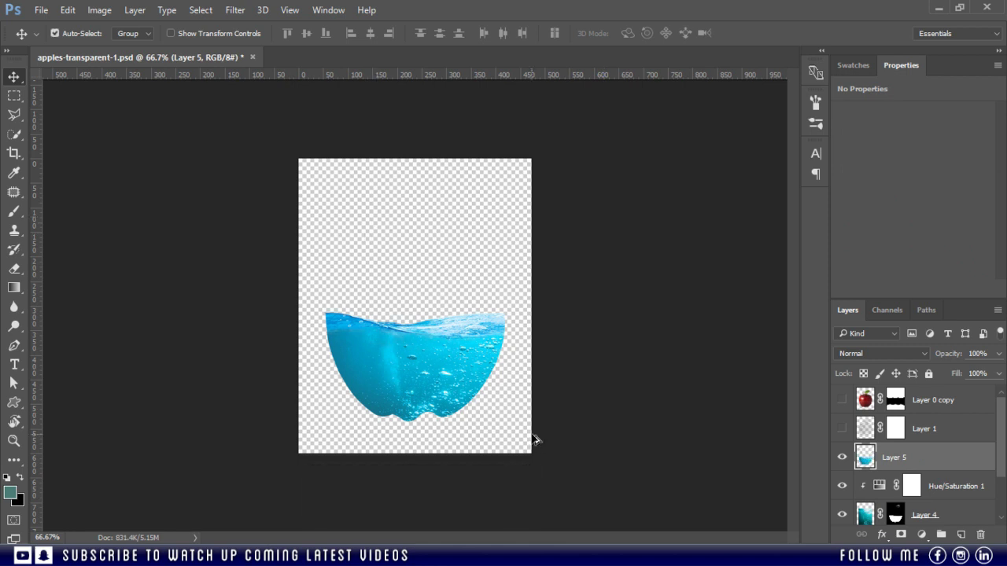
Hide Hue/Saturation 1 and Layer 4, nudge the merged water, and show teal Layer 2 again
{"action": "left_click", "coordinate": [842, 487]}
{"action": "left_click", "coordinate": [842, 516]}
{"action": "scroll", "coordinate": [1002, 459], "scroll_direction": "down", "scroll_amount": 2}
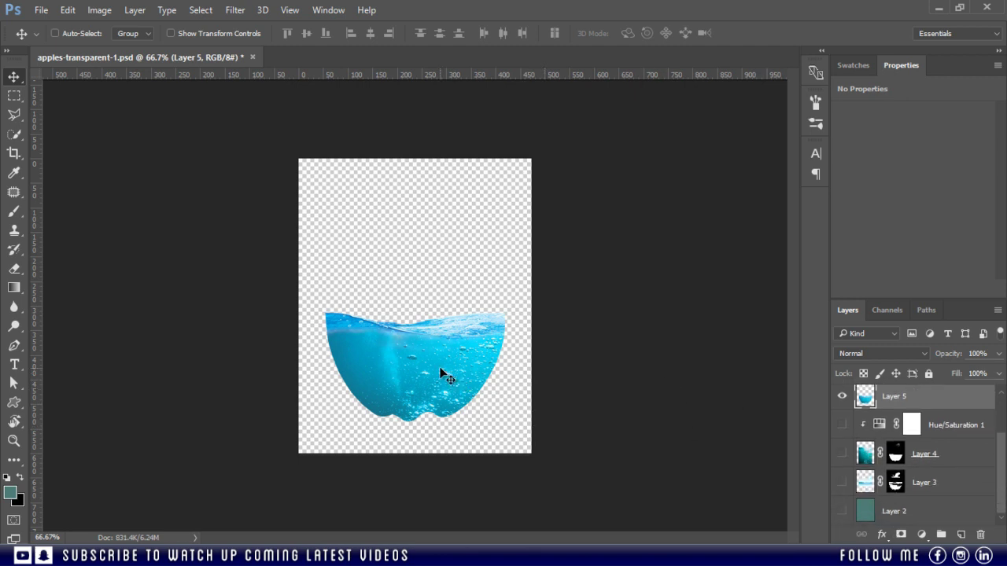
{"action": "left_click_drag", "start_coordinate": [405, 372], "coordinate": [428, 351]}
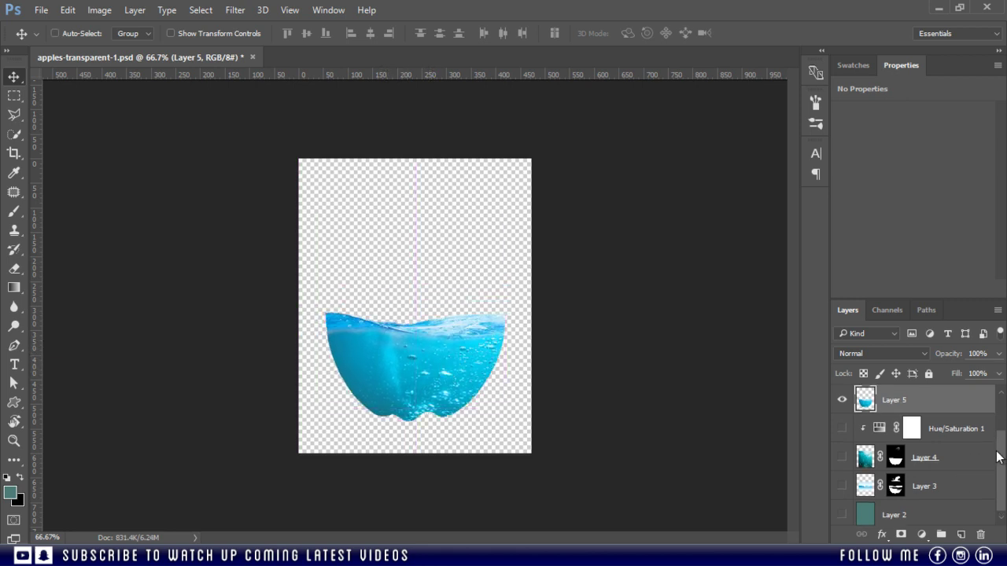
{"action": "left_click", "coordinate": [841, 515]}
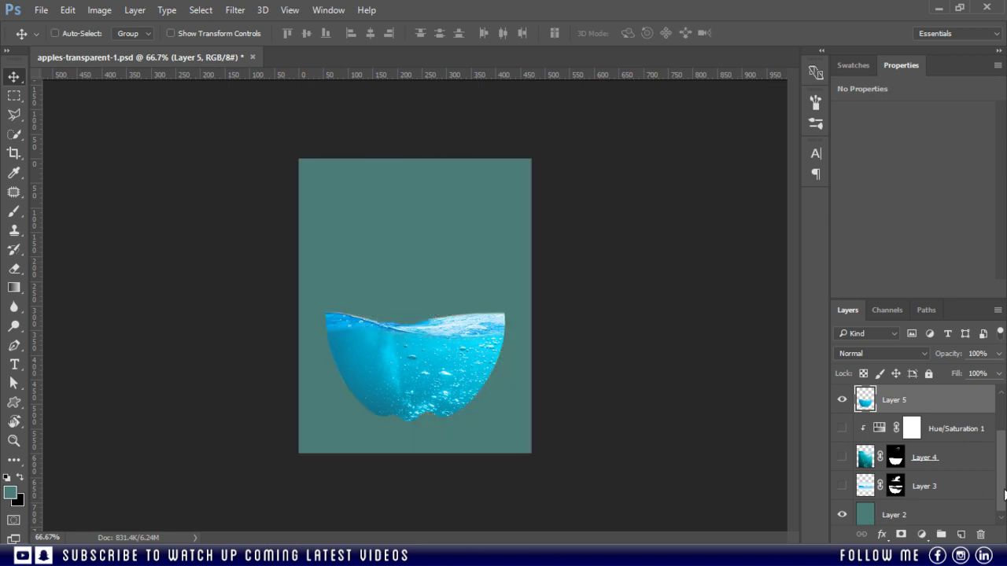
{"action": "scroll", "coordinate": [1005, 494], "scroll_direction": "up", "scroll_amount": 2}
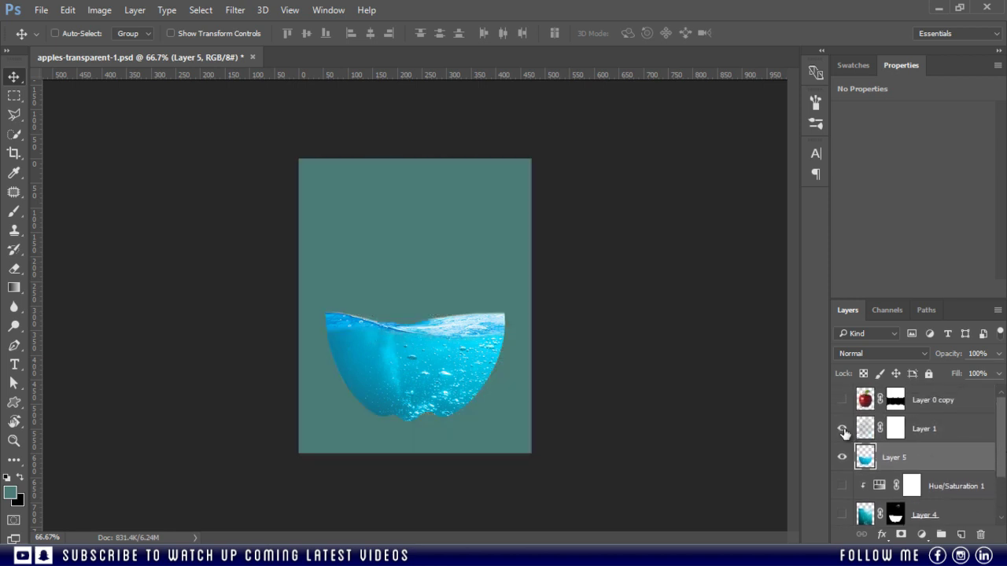
Show Layer 1 and Layer 0 copy, group them with Layer 5 into Group 1, then select Layer 5
{"action": "left_click", "coordinate": [842, 429]}
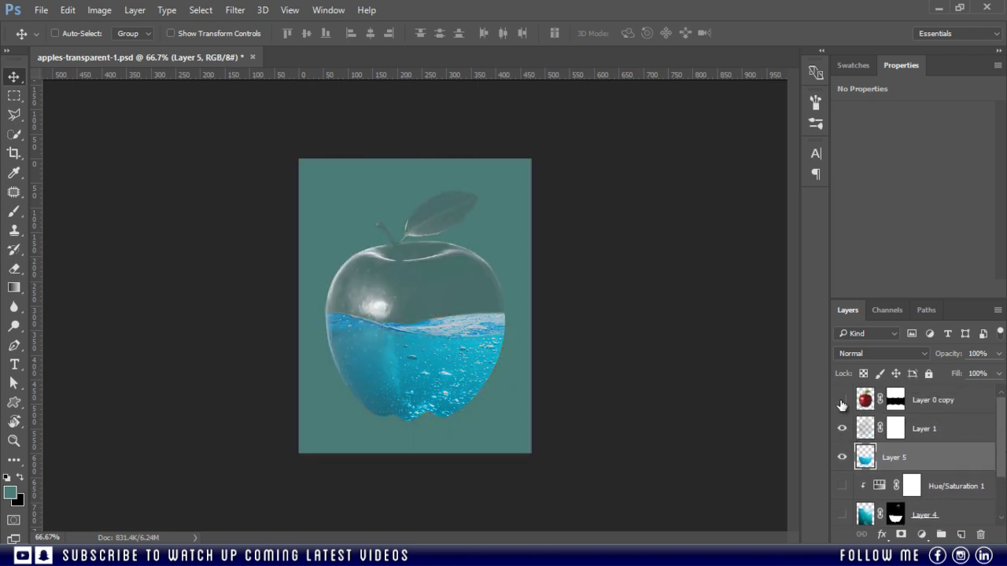
{"action": "left_click", "coordinate": [842, 406]}
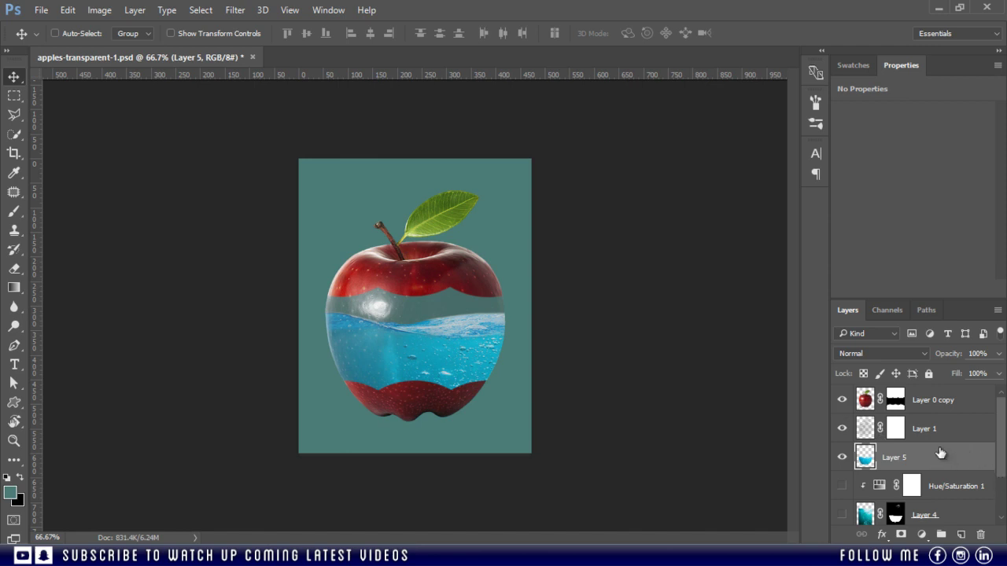
{"action": "left_click", "coordinate": [972, 409], "text": "shift"}
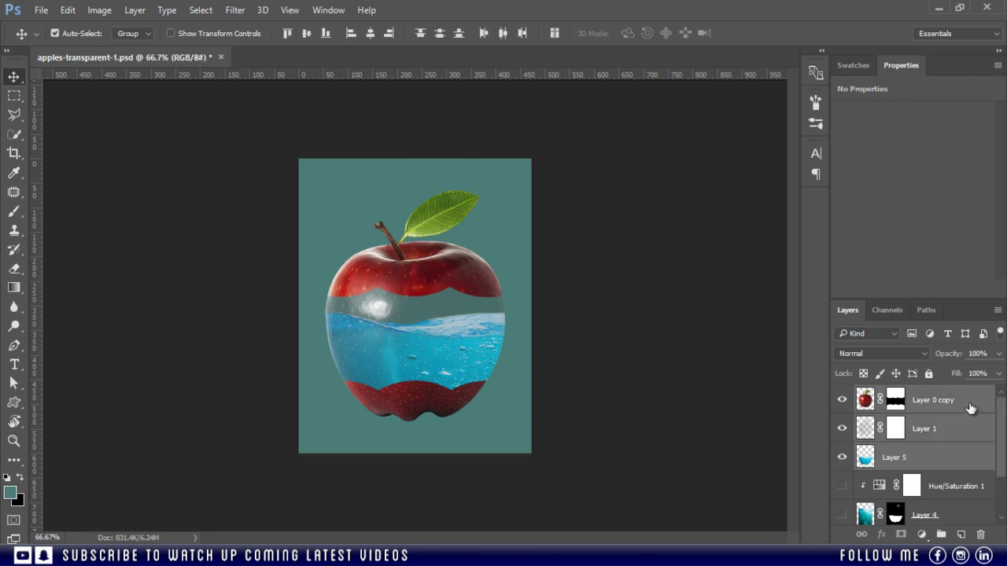
{"action": "key", "text": "ctrl+g"}
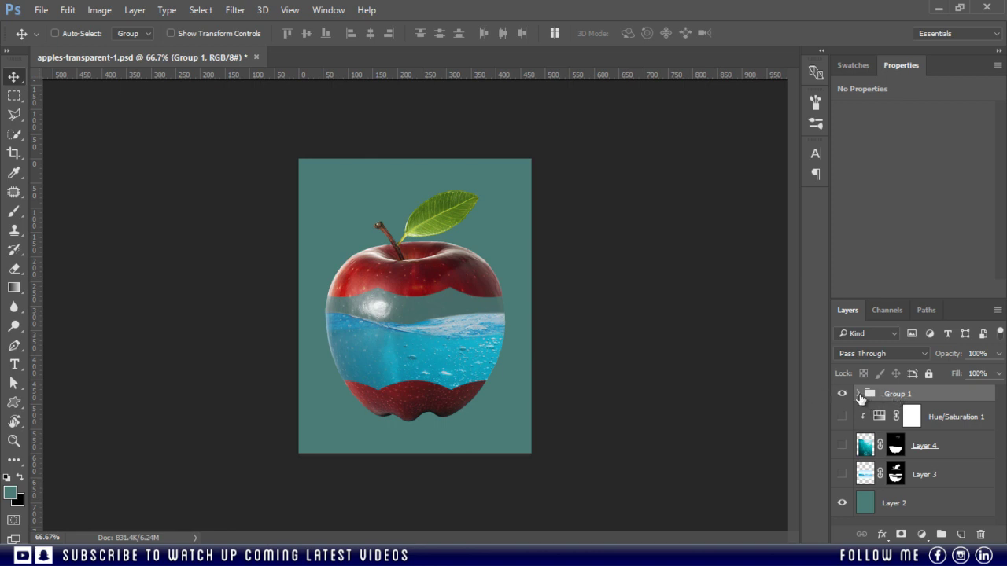
{"action": "left_click", "coordinate": [858, 394]}
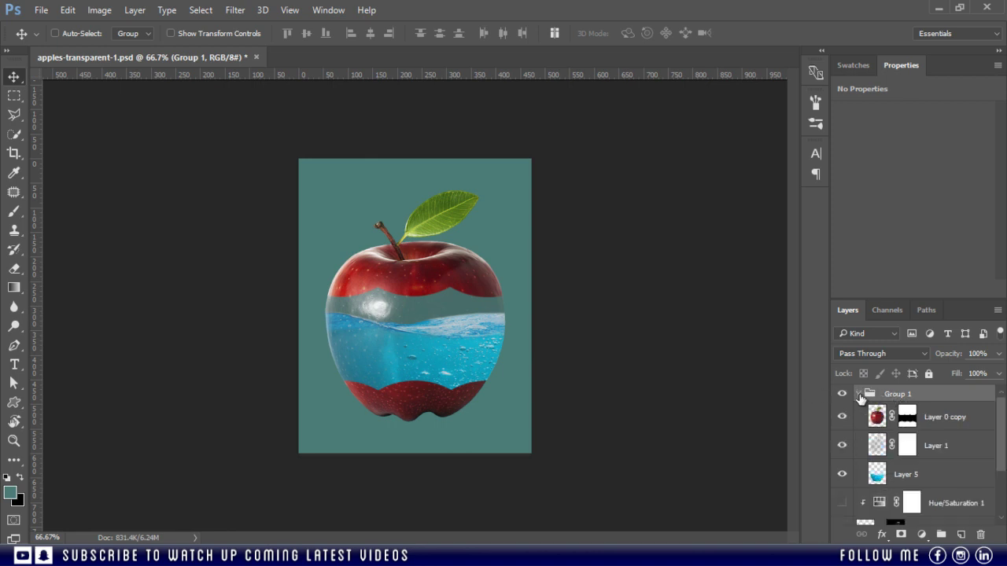
{"action": "left_click", "coordinate": [950, 481]}
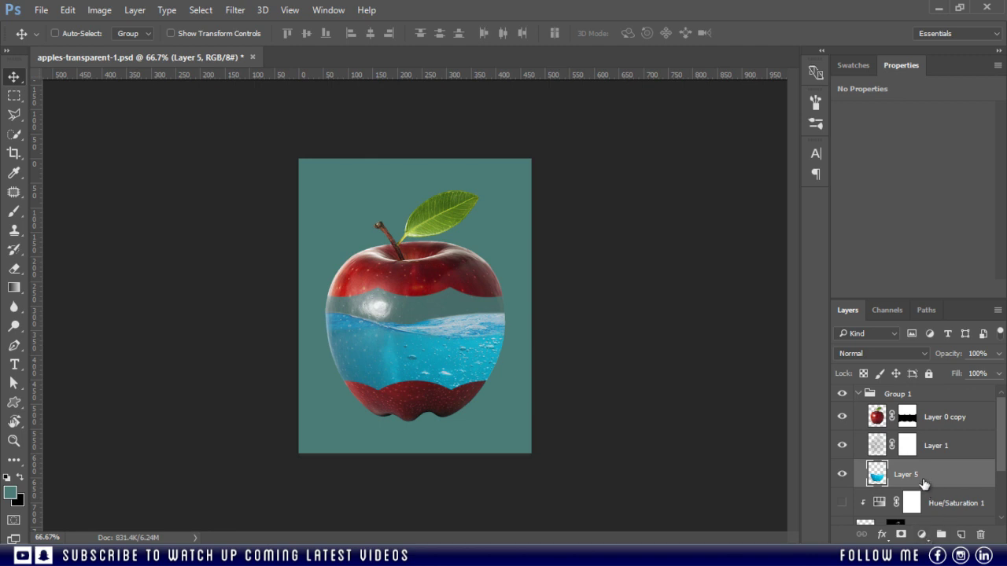
Add a colorizing Hue/Saturation clipped to Layer 5 at Hue 0, Saturation 70, Lightness -8
{"action": "left_click", "coordinate": [921, 535]}
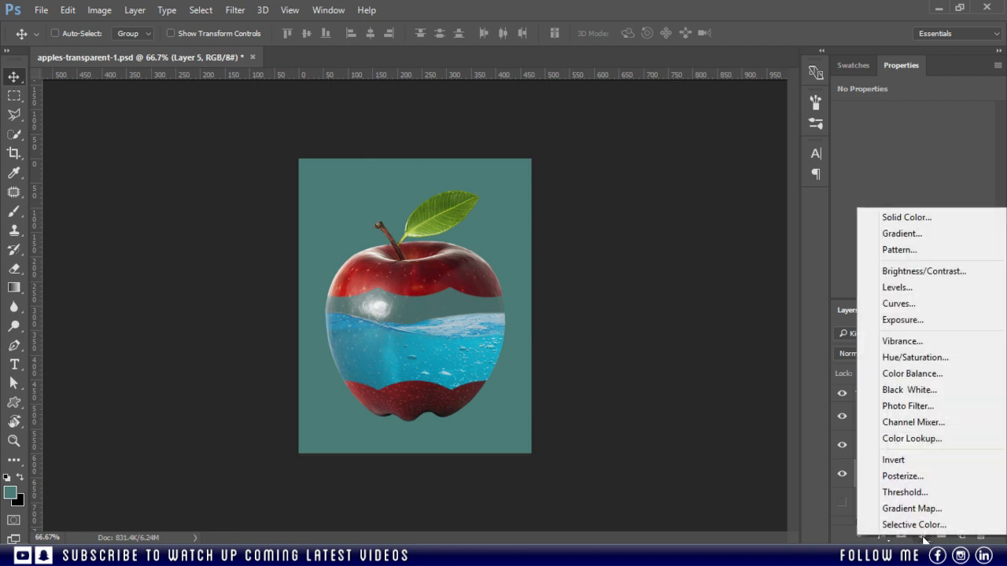
{"action": "left_click", "coordinate": [914, 358]}
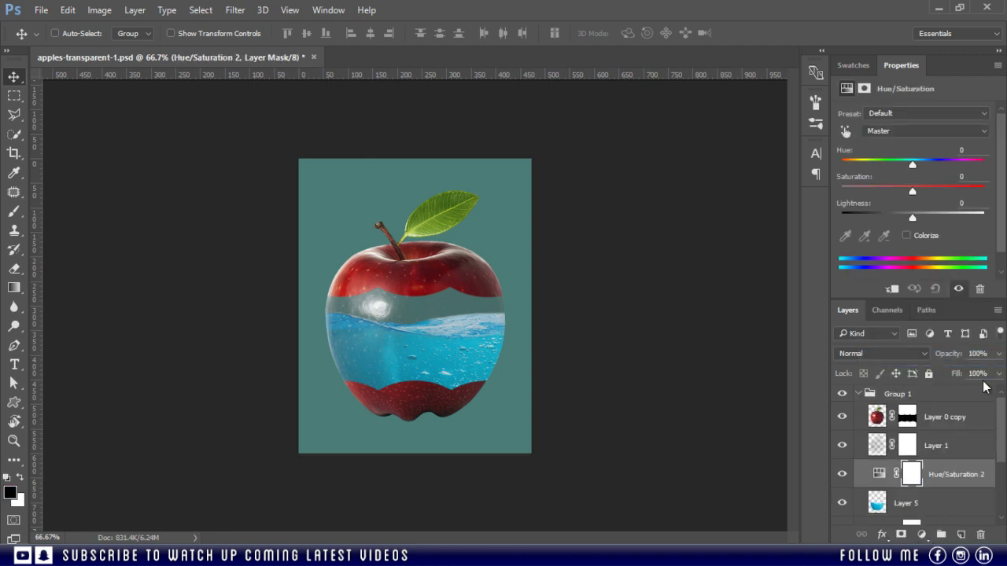
{"action": "left_click", "coordinate": [906, 236]}
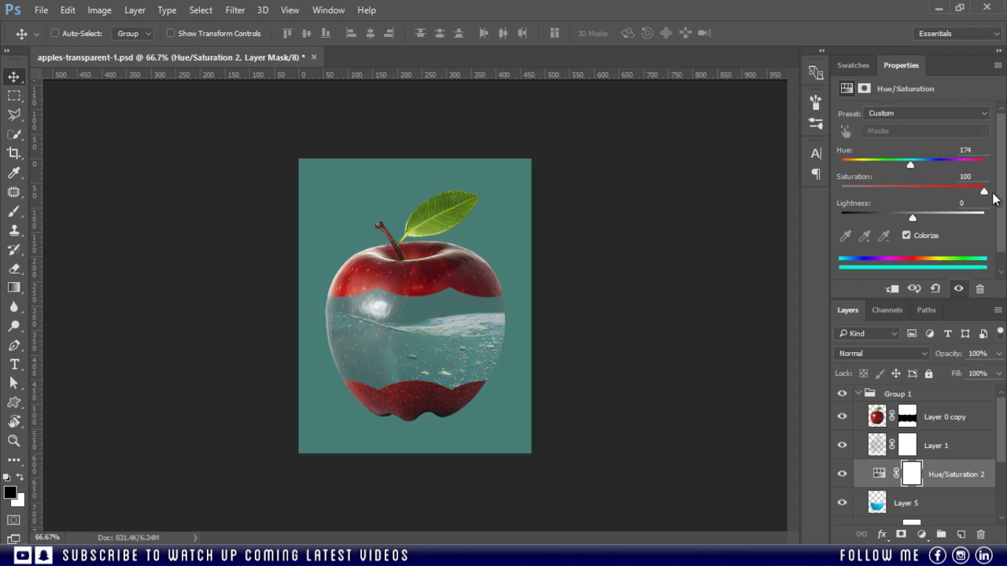
{"action": "left_click_drag", "start_coordinate": [878, 191], "coordinate": [1001, 198]}
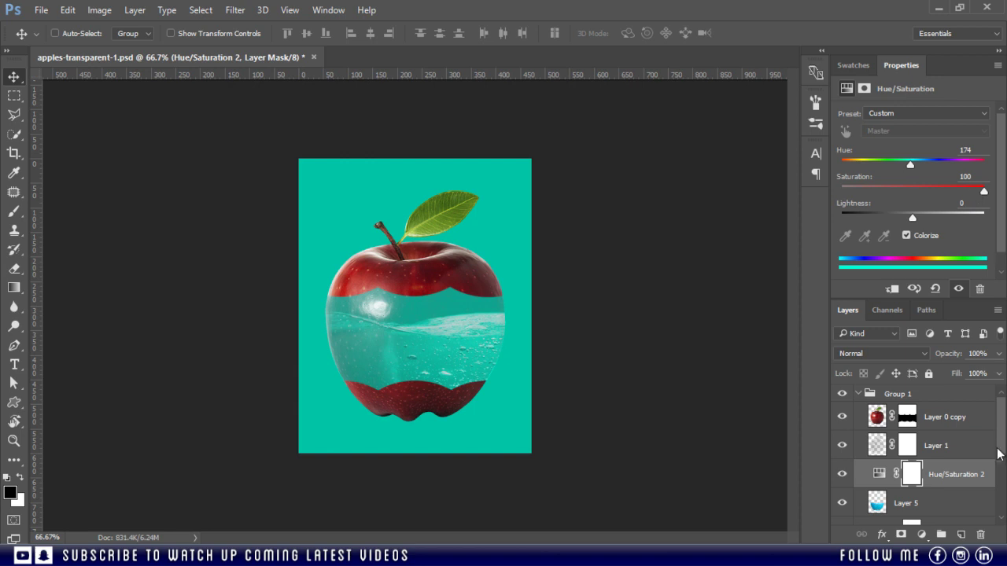
{"action": "left_click", "coordinate": [892, 290]}
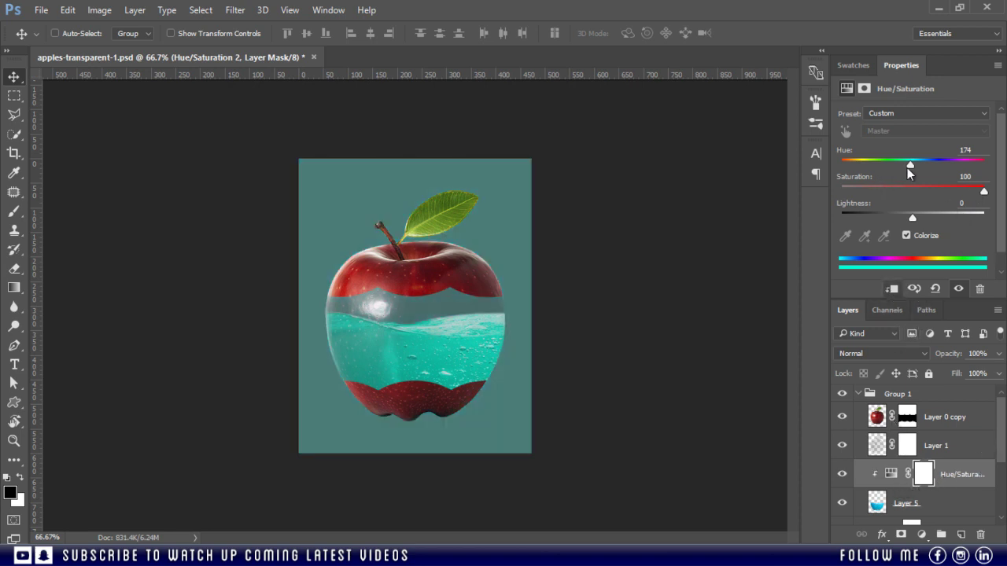
{"action": "left_click_drag", "start_coordinate": [908, 165], "coordinate": [842, 171]}
{"action": "left_click_drag", "start_coordinate": [984, 194], "coordinate": [918, 197]}
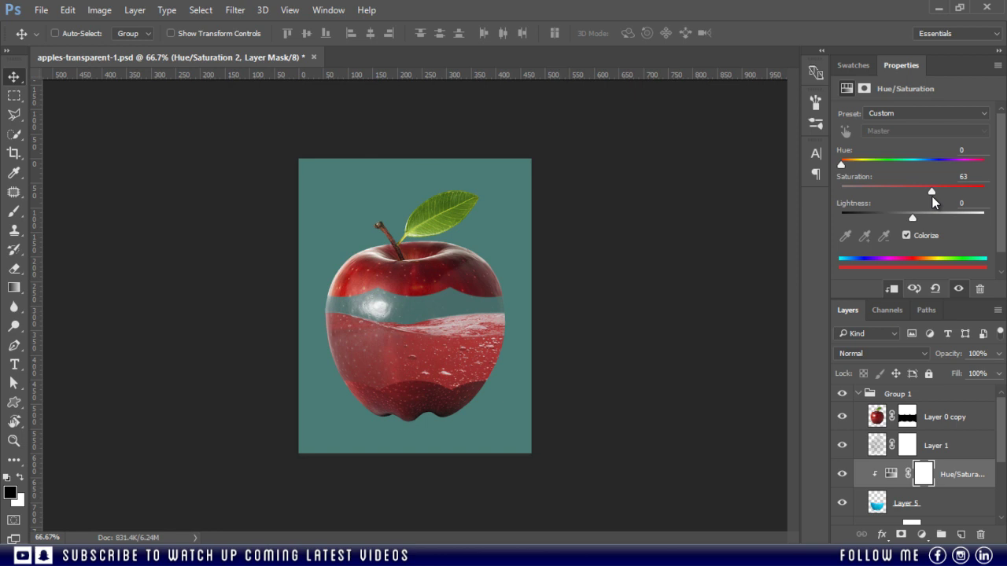
{"action": "left_click", "coordinate": [963, 176]}
{"action": "type", "text": "60"}
{"action": "type", "text": "70"}
{"action": "mouse_move", "coordinate": [913, 216]}
{"action": "left_mouse_down"}
{"action": "mouse_move", "coordinate": [923, 220]}
{"action": "mouse_move", "coordinate": [908, 224]}
{"action": "left_mouse_up"}
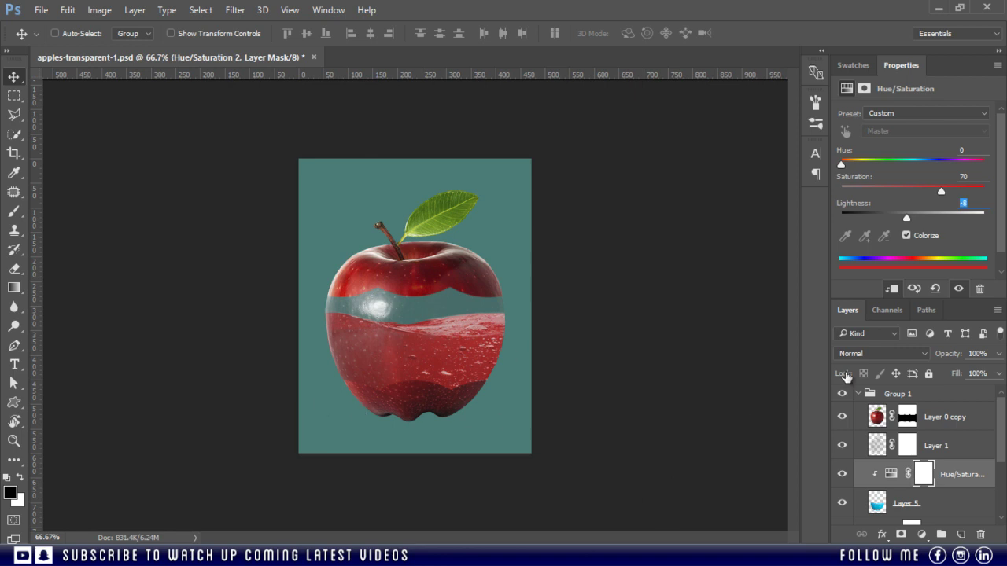
{"action": "left_click", "coordinate": [907, 445]}
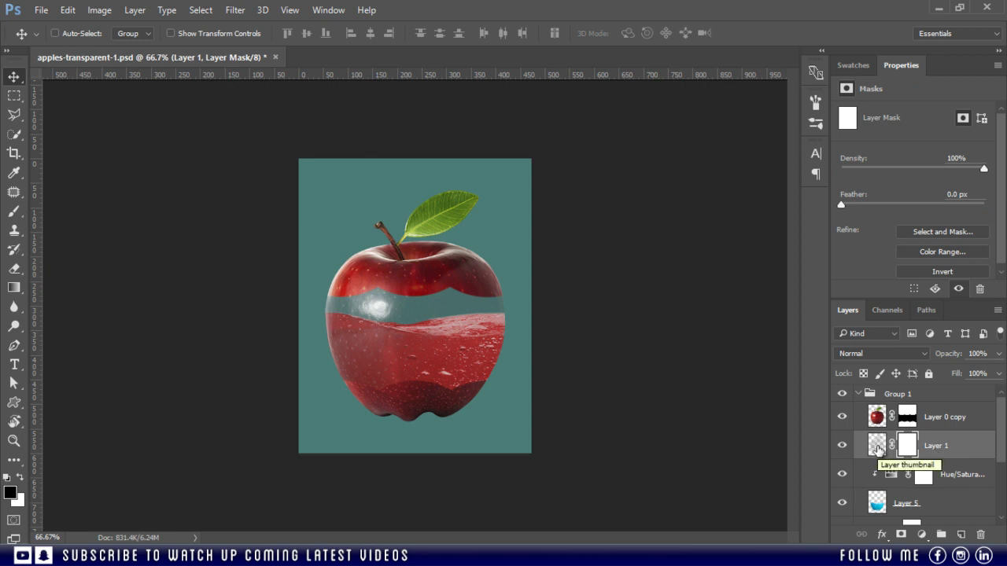
{"action": "left_click", "coordinate": [859, 353]}
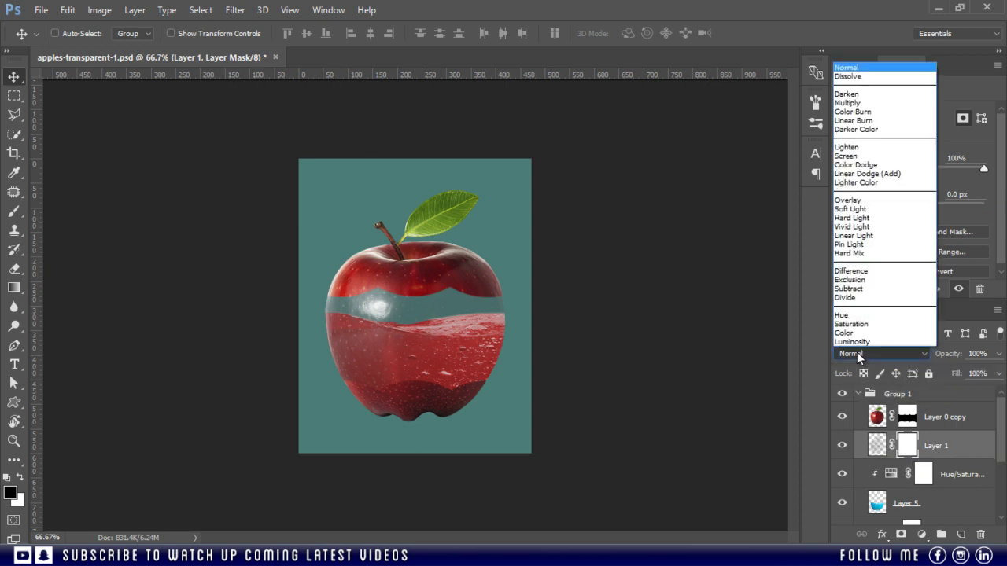
{"action": "left_click", "coordinate": [862, 201]}
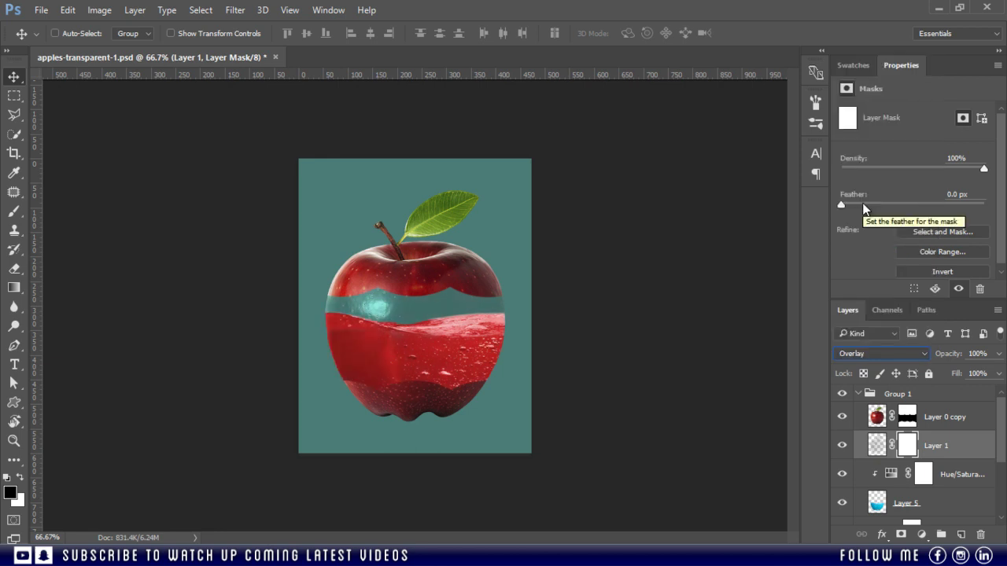
{"action": "left_click", "coordinate": [873, 351]}
{"action": "left_click", "coordinate": [866, 212]}
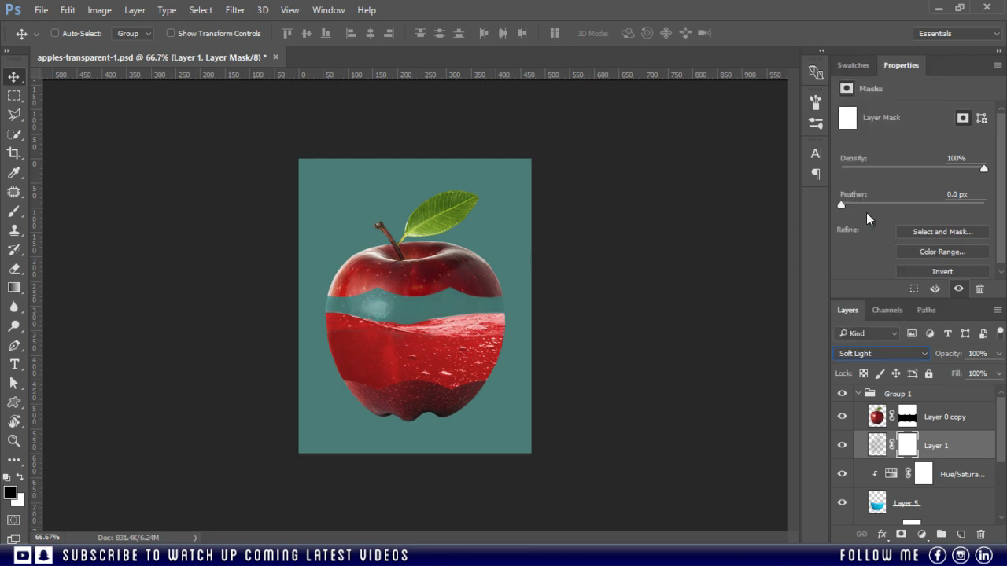
{"action": "left_click", "coordinate": [871, 350]}
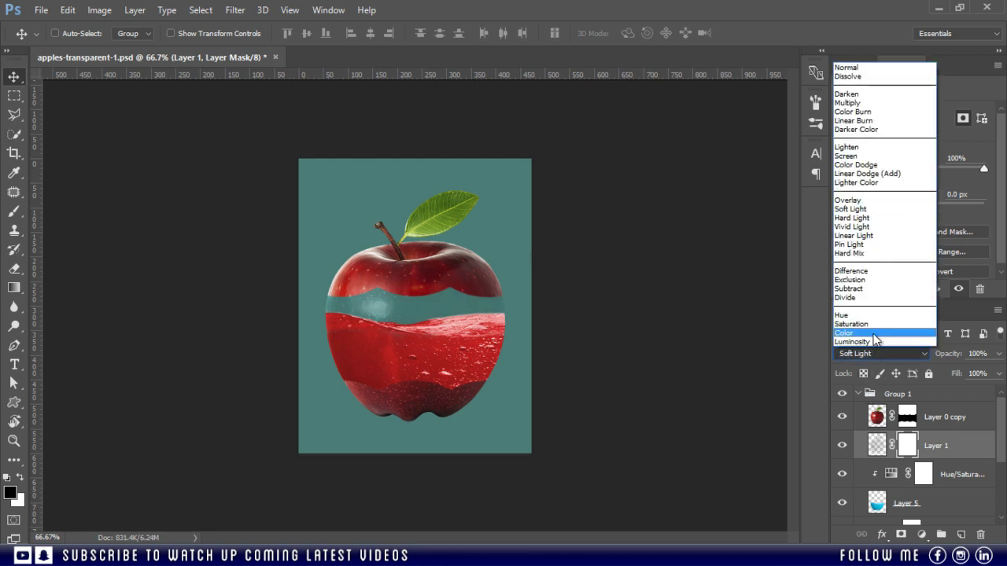
{"action": "left_click", "coordinate": [851, 228]}
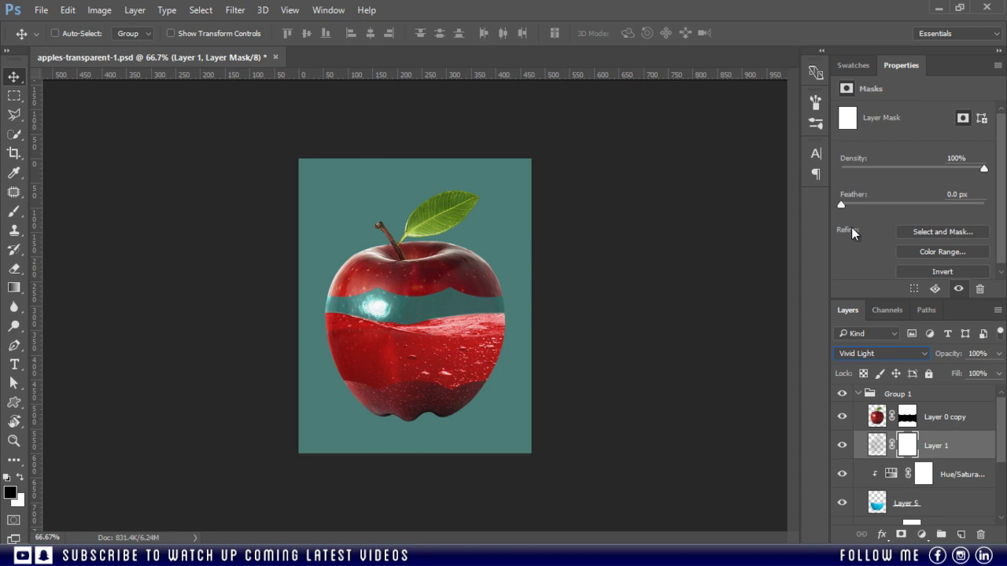
{"action": "left_click", "coordinate": [874, 352]}
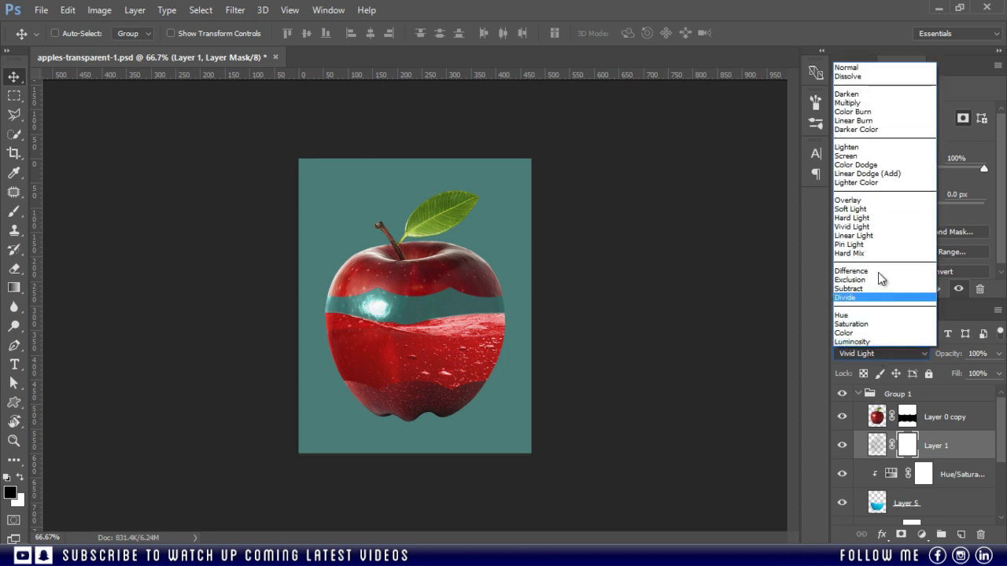
{"action": "left_click", "coordinate": [873, 200]}
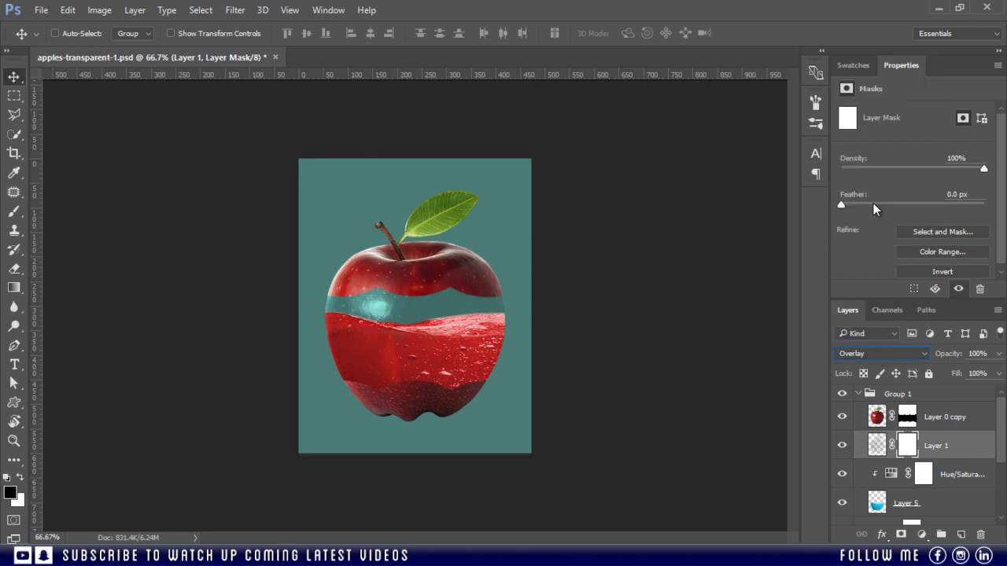
{"action": "left_click", "coordinate": [842, 447]}
{"action": "left_click", "coordinate": [873, 353]}
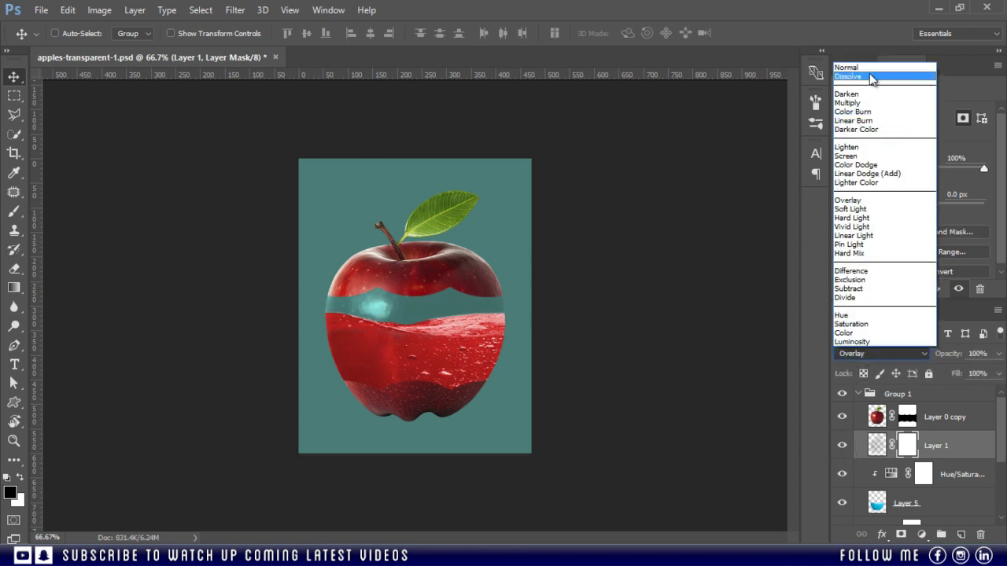
{"action": "left_click", "coordinate": [868, 69]}
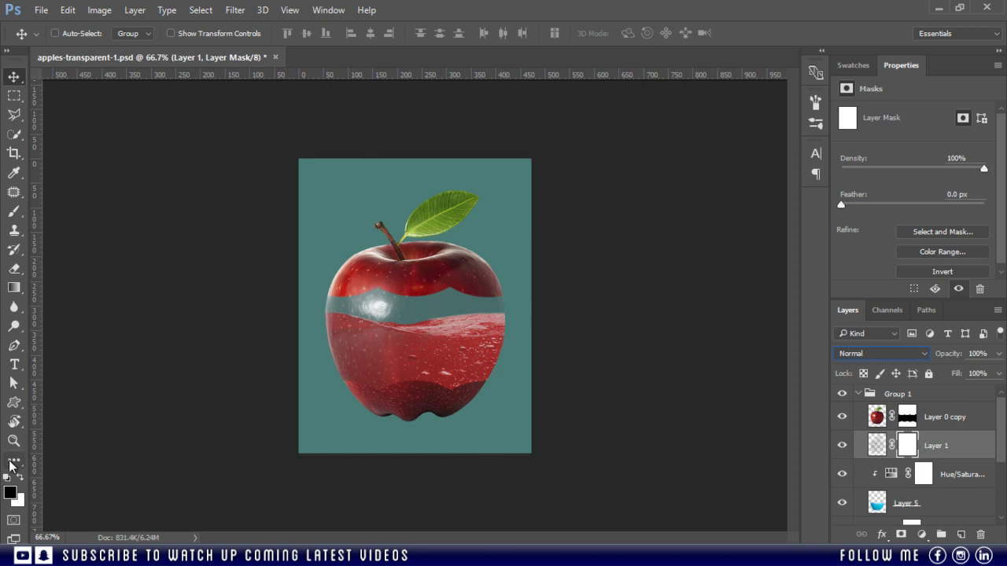
Paint black on Layer 1's mask over the lower apple with a 60 px brush so the water shows vivid red
{"action": "left_click", "coordinate": [13, 211]}
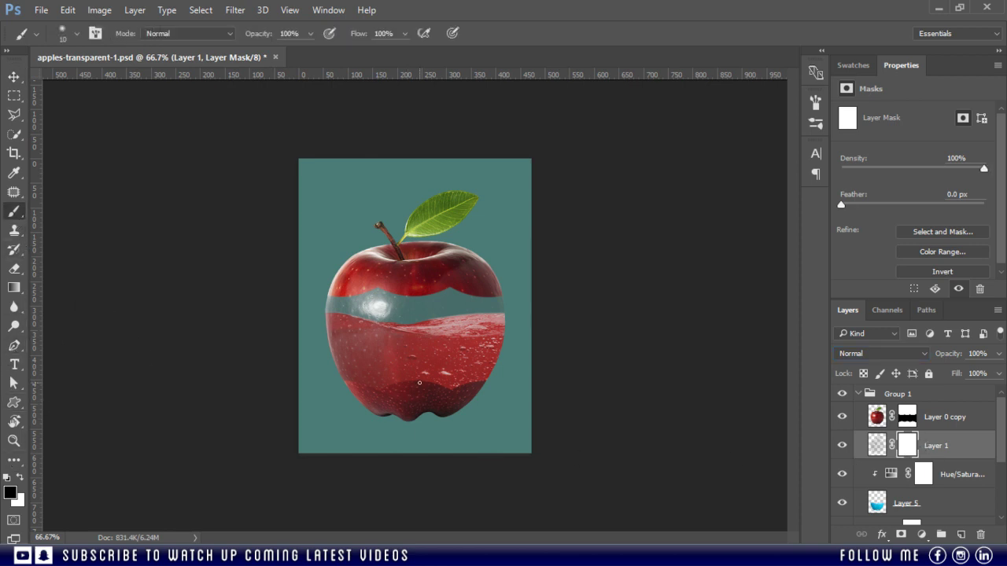
{"action": "key", "text": "ctrl+plus"}
{"action": "key", "text": "ctrl+plus"}
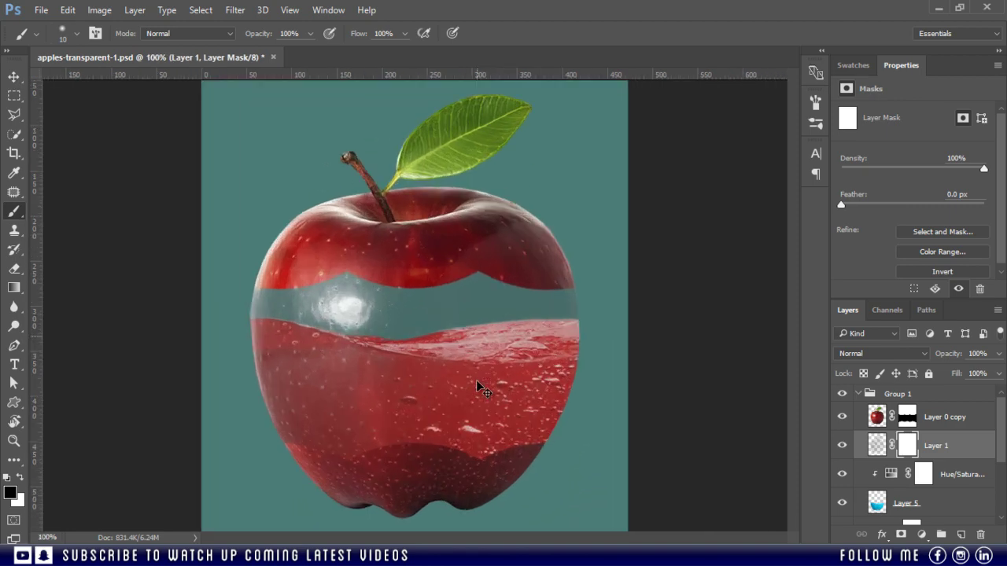
{"action": "key", "text": "ctrl+minus"}
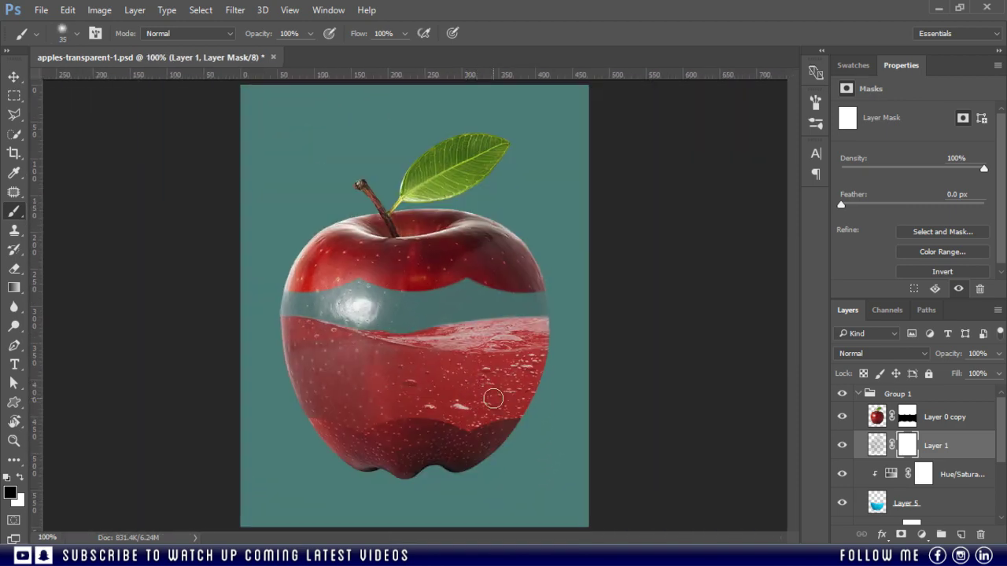
{"action": "key", "text": "bracketright"}
{"action": "key", "text": "bracketright"}
{"action": "key", "text": "bracketright"}
{"action": "key", "text": "bracketright"}
{"action": "mouse_move", "coordinate": [433, 395]}
{"action": "left_mouse_down"}
{"action": "mouse_move", "coordinate": [294, 403]}
{"action": "mouse_move", "coordinate": [364, 427]}
{"action": "left_mouse_up"}
{"action": "mouse_move", "coordinate": [476, 418]}
{"action": "left_mouse_down"}
{"action": "mouse_move", "coordinate": [536, 401]}
{"action": "mouse_move", "coordinate": [536, 379]}
{"action": "mouse_move", "coordinate": [431, 381]}
{"action": "mouse_move", "coordinate": [545, 344]}
{"action": "left_mouse_up"}
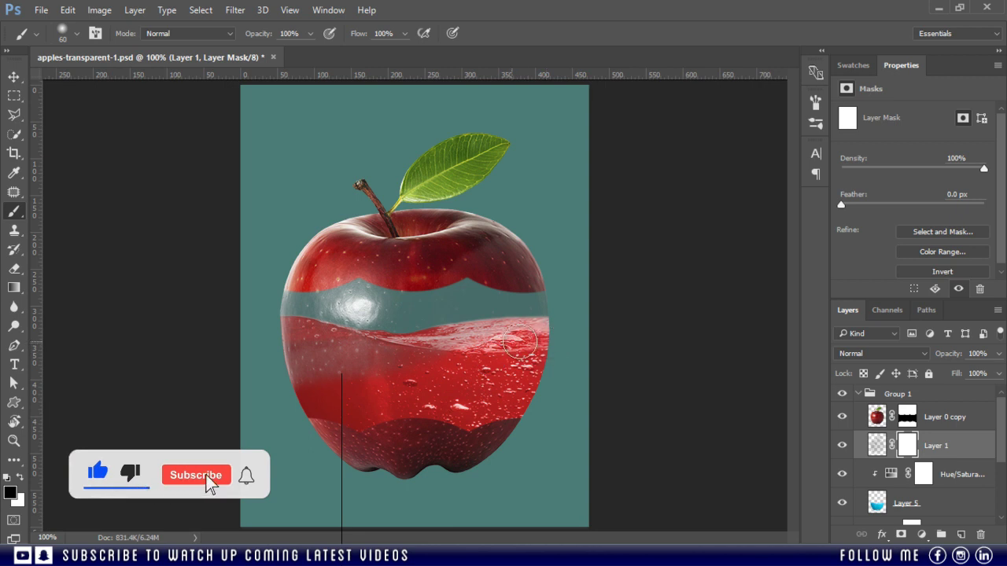
{"action": "left_click_drag", "start_coordinate": [315, 370], "coordinate": [341, 349]}
{"action": "key", "text": "bracketleft"}
{"action": "key", "text": "bracketleft"}
{"action": "key", "text": "bracketleft"}
{"action": "key", "text": "bracketleft"}
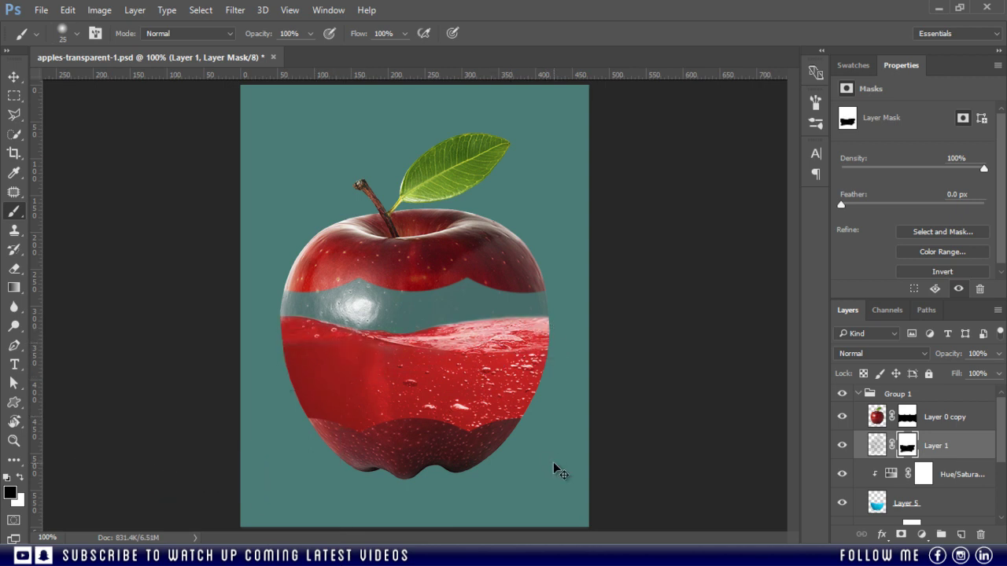
{"action": "key", "text": "ctrl+minus"}
{"action": "key", "text": "ctrl+plus"}
{"action": "key", "text": "alt+bracketleft"}
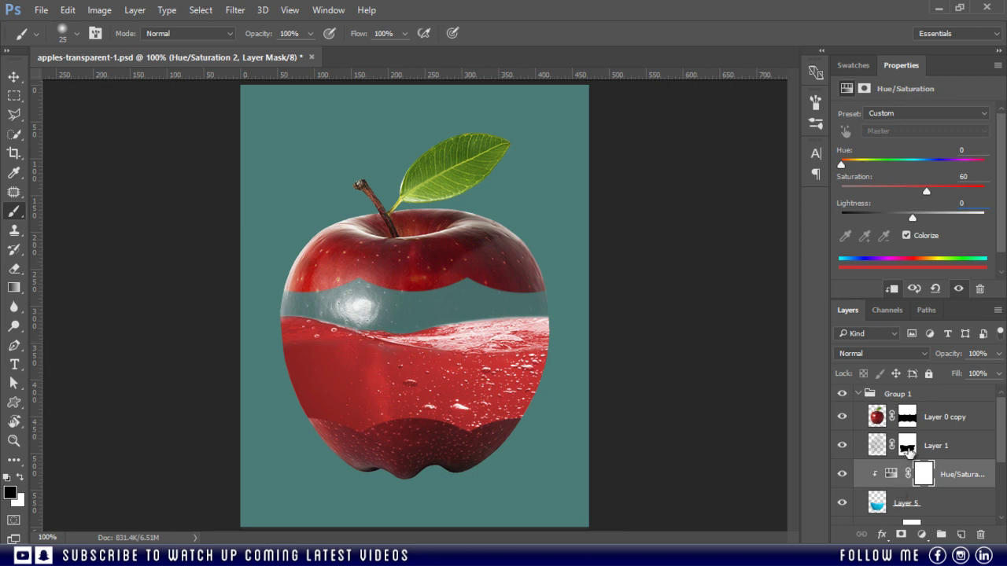
Load Layer 0 copy's mask as a selection and subtract the lower band with the Polygonal Lasso
{"action": "left_click", "coordinate": [877, 416]}
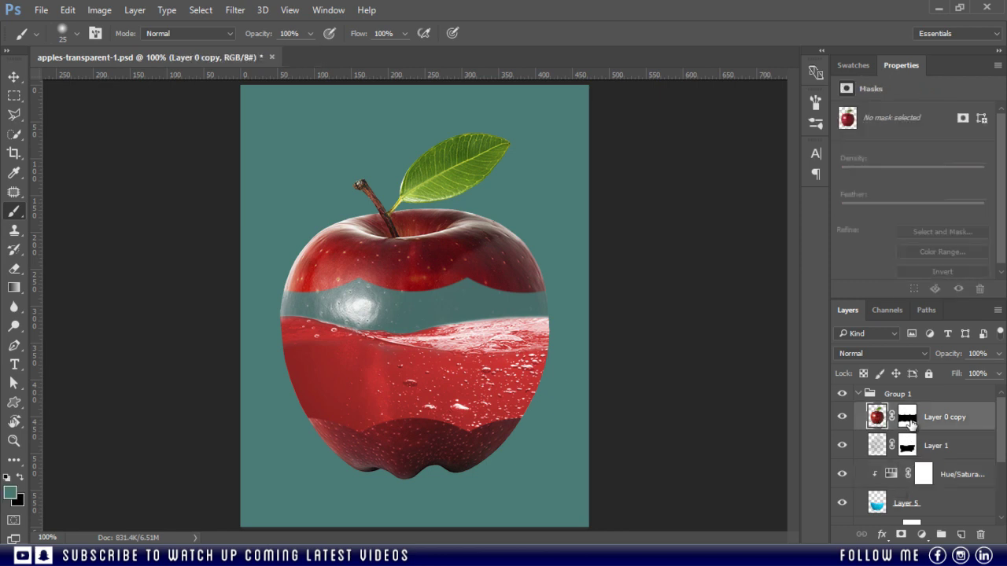
{"action": "left_click", "coordinate": [909, 423], "text": "ctrl"}
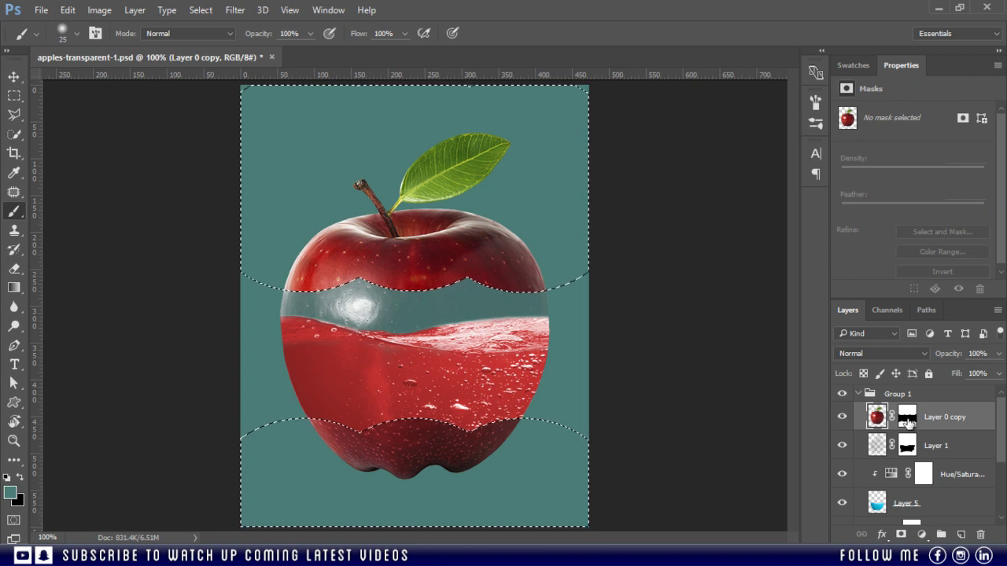
{"action": "left_click", "coordinate": [16, 116]}
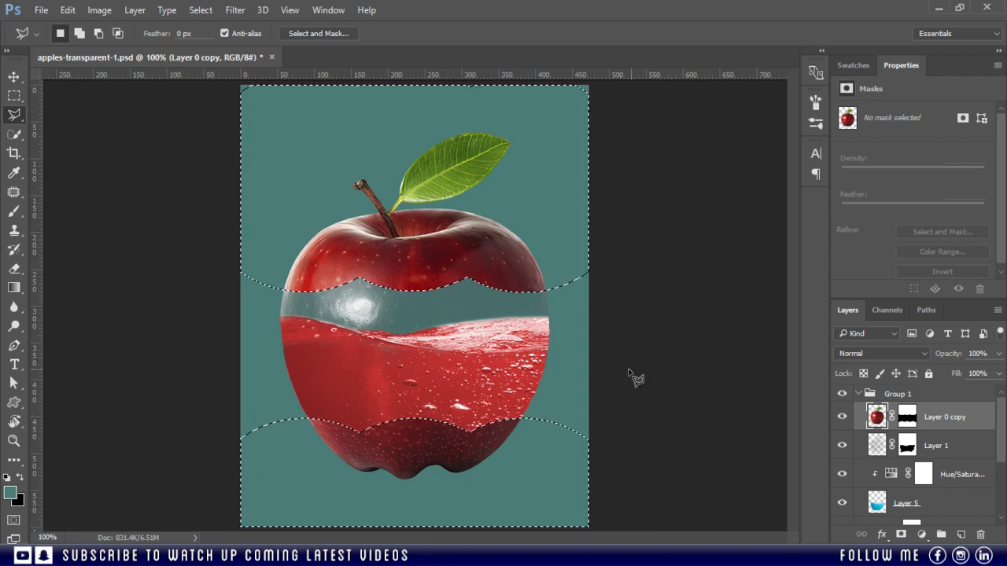
{"action": "key", "text": "alt"}
{"action": "left_click", "coordinate": [589, 362]}
{"action": "left_click", "coordinate": [165, 344]}
{"action": "left_click", "coordinate": [163, 489]}
{"action": "left_click", "coordinate": [218, 524]}
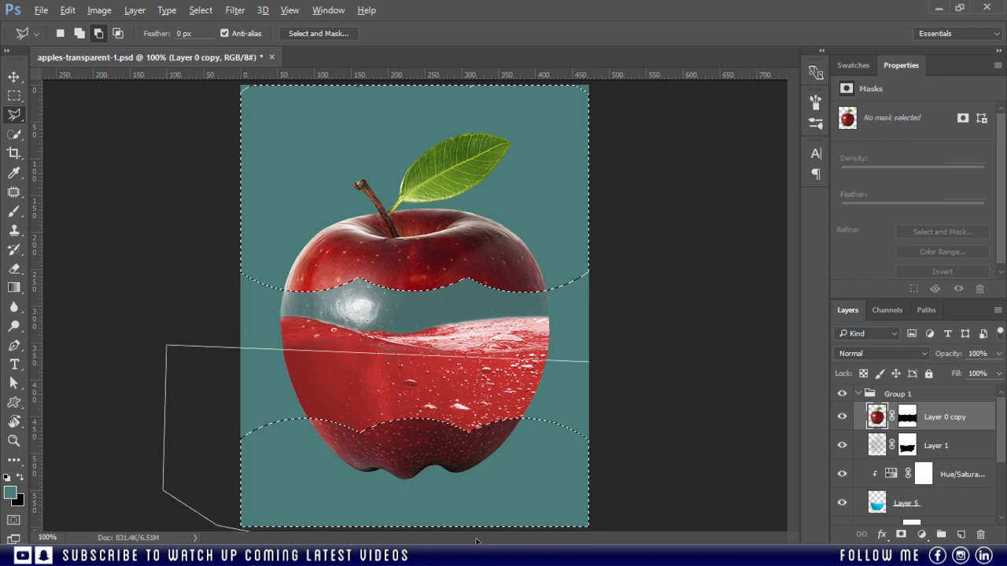
{"action": "left_click", "coordinate": [616, 541]}
{"action": "left_click", "coordinate": [650, 403]}
{"action": "left_click", "coordinate": [614, 357]}
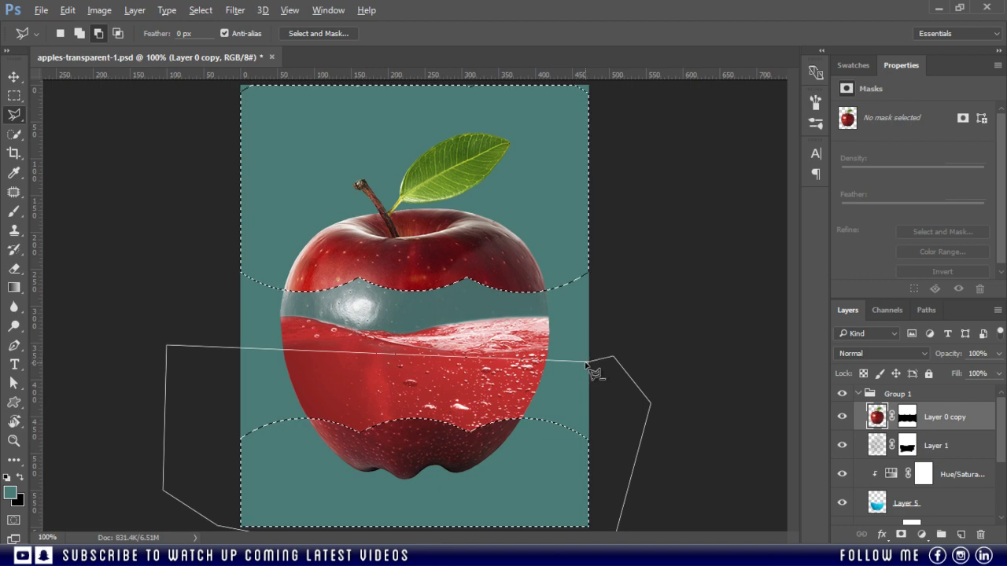
{"action": "left_click", "coordinate": [589, 362], "text": "alt"}
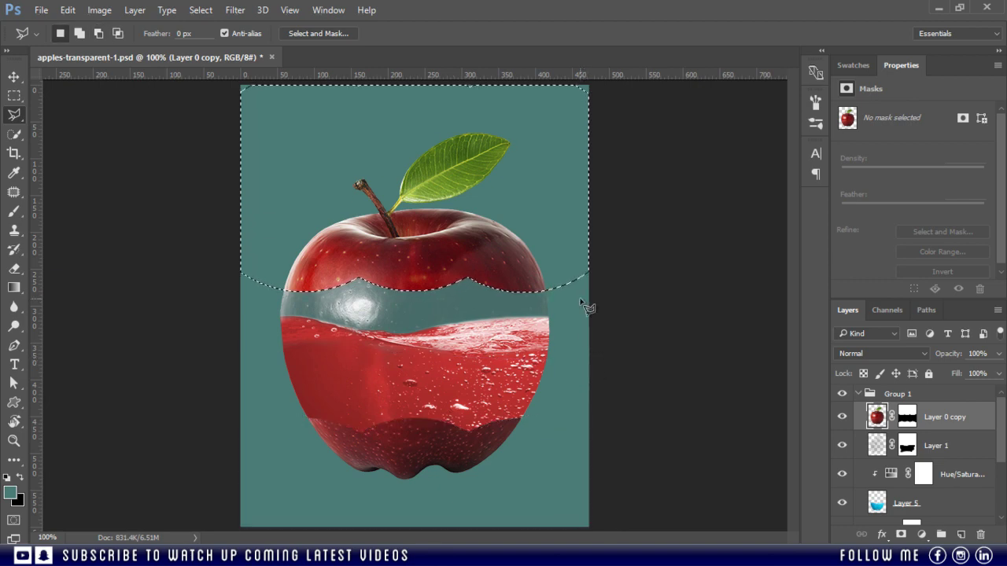
Subtract the upper apple skin and surrounding canvas, leaving only the strip above the glass band
{"action": "key", "text": "ctrl+plus"}
{"action": "key", "text": "ctrl+plus"}
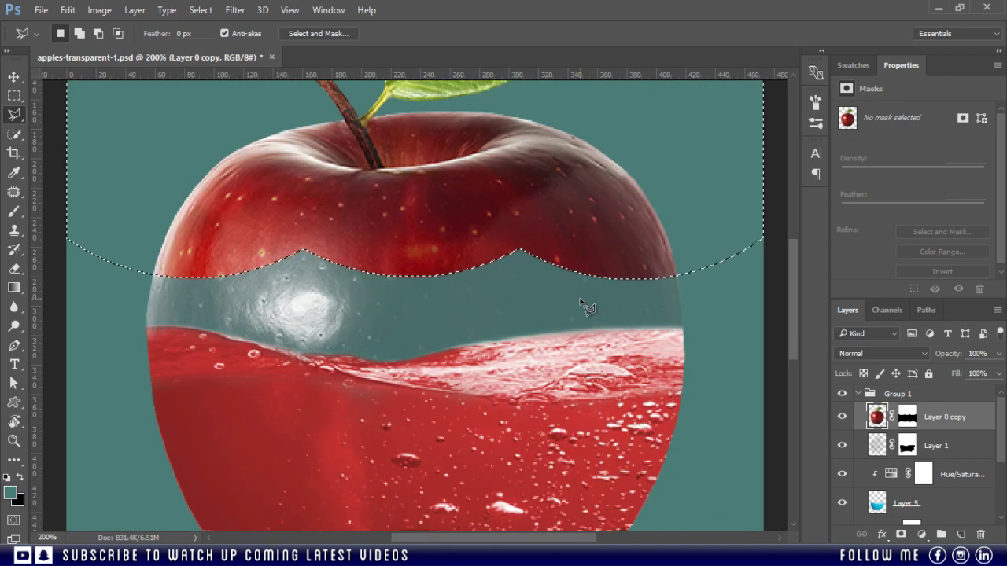
{"action": "left_click", "coordinate": [130, 357], "text": "alt"}
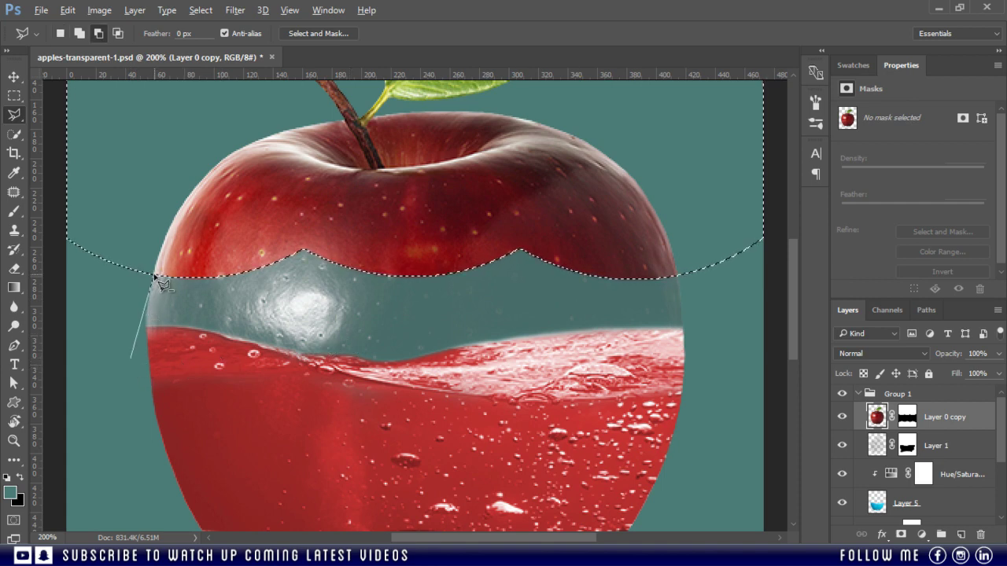
{"action": "left_click", "coordinate": [154, 276]}
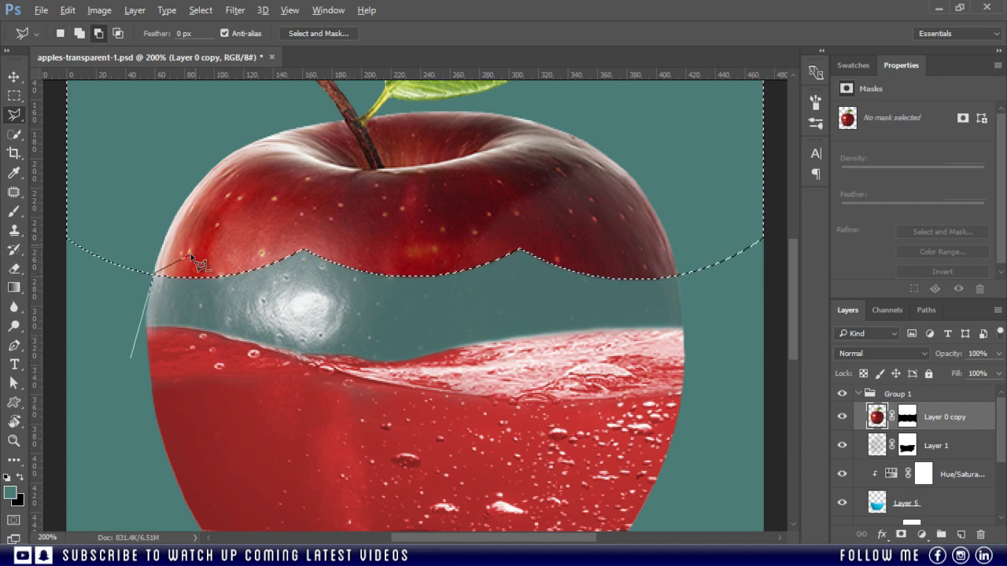
{"action": "left_click", "coordinate": [325, 218]}
{"action": "left_click", "coordinate": [596, 219]}
{"action": "left_click", "coordinate": [639, 236]}
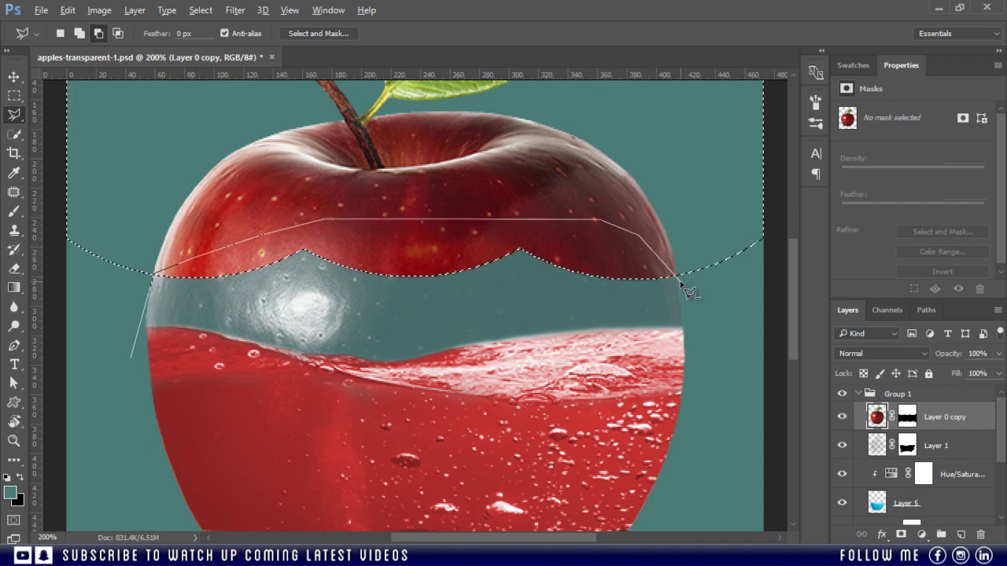
{"action": "left_click", "coordinate": [677, 277]}
{"action": "left_click", "coordinate": [722, 287]}
{"action": "left_click", "coordinate": [753, 236]}
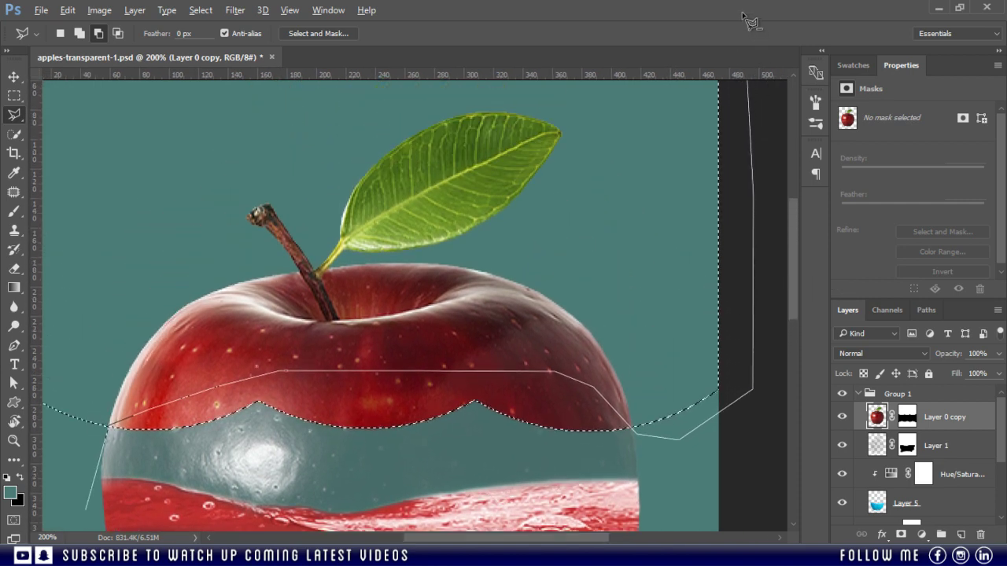
{"action": "left_click", "coordinate": [739, 114]}
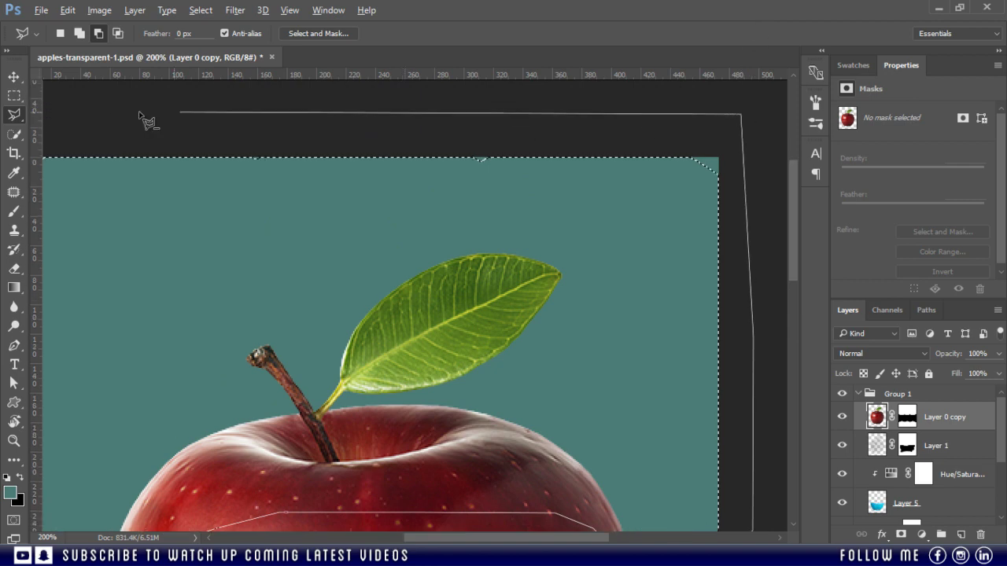
{"action": "left_click", "coordinate": [99, 139]}
{"action": "left_click", "coordinate": [57, 399]}
{"action": "left_click", "coordinate": [89, 493]}
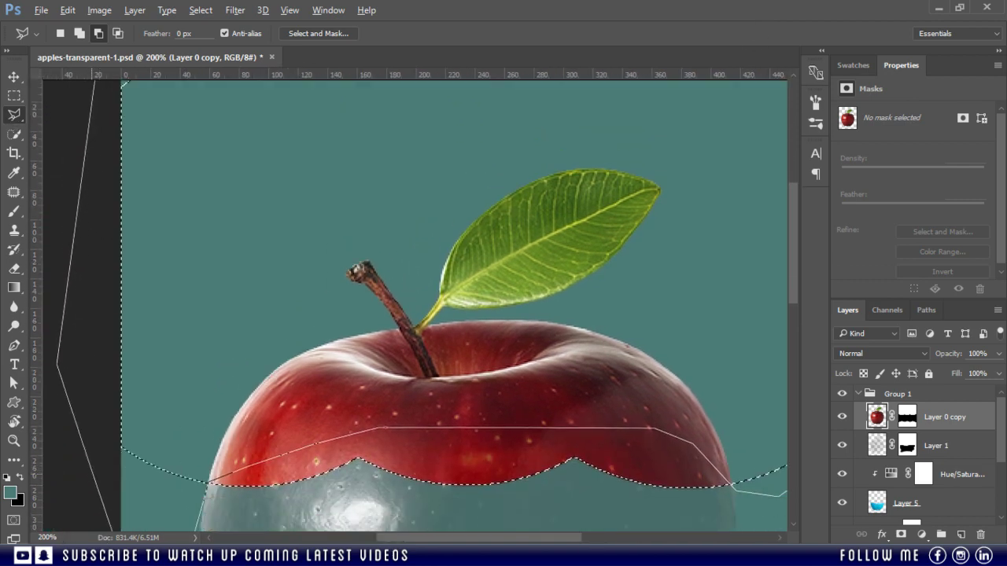
{"action": "left_click", "coordinate": [115, 523]}
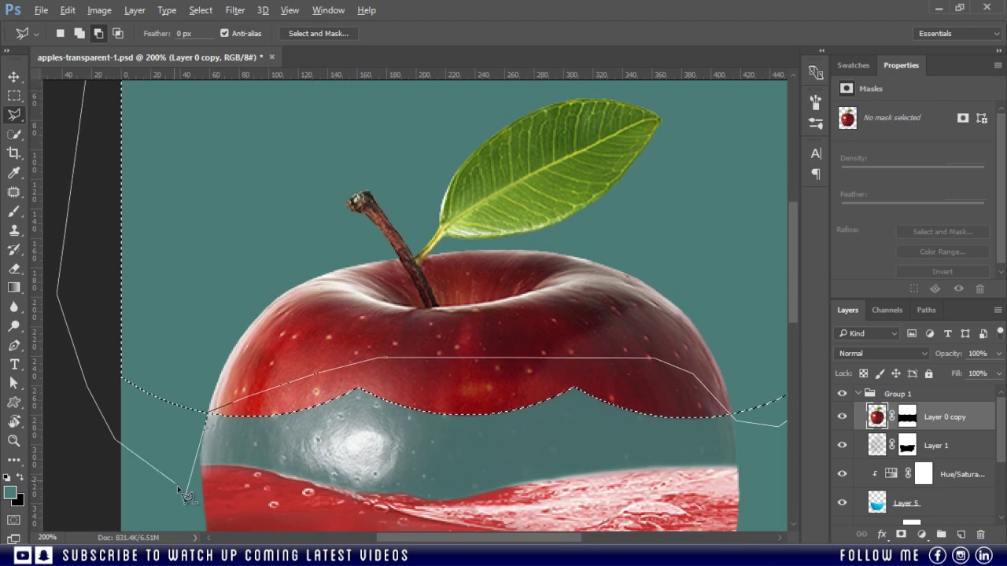
{"action": "double_click", "coordinate": [191, 503]}
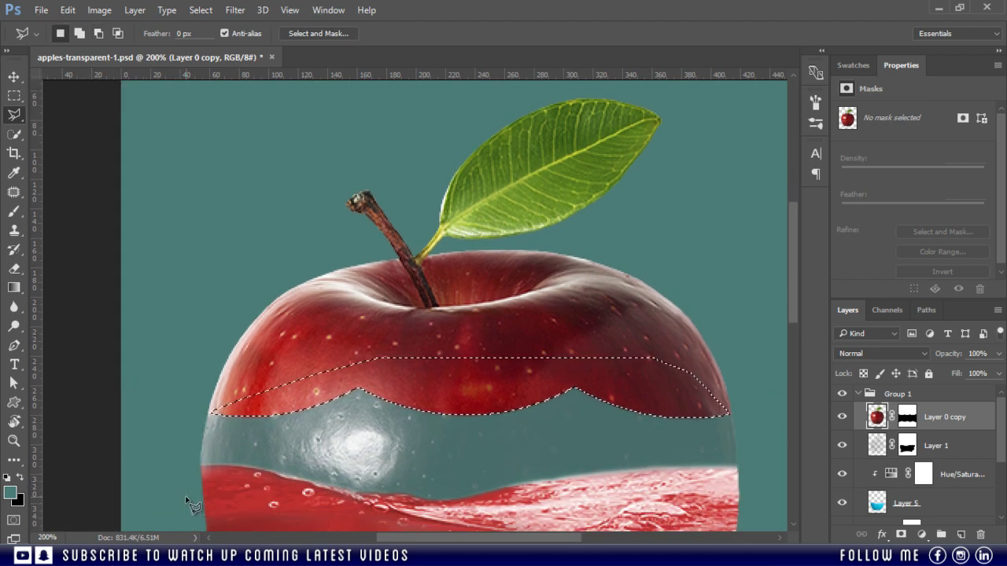
{"action": "key", "text": "ctrl+minus"}
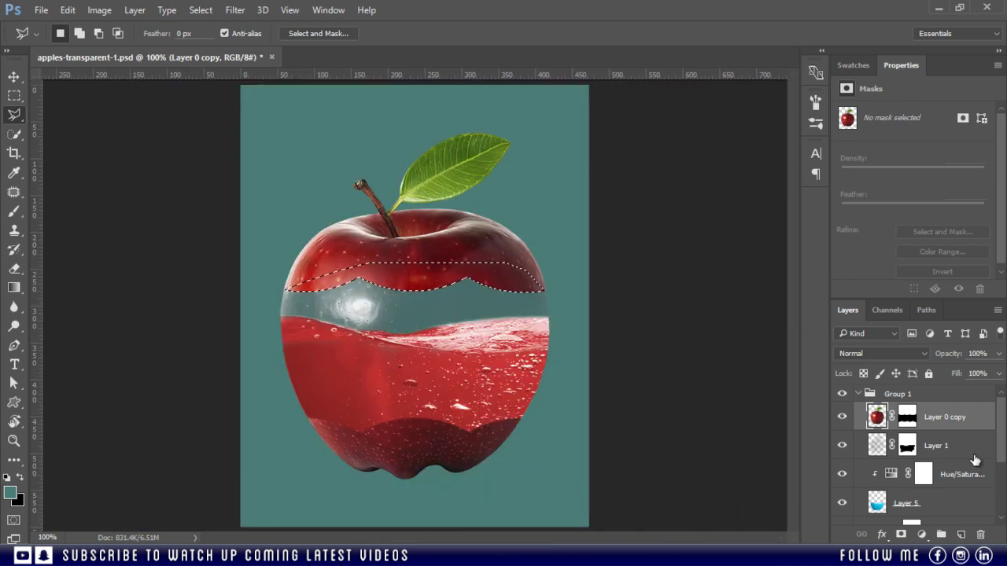
Fill a new layer above Layer 1 with the black wavy strip and position it along the glass band's top
{"action": "left_click", "coordinate": [970, 453]}
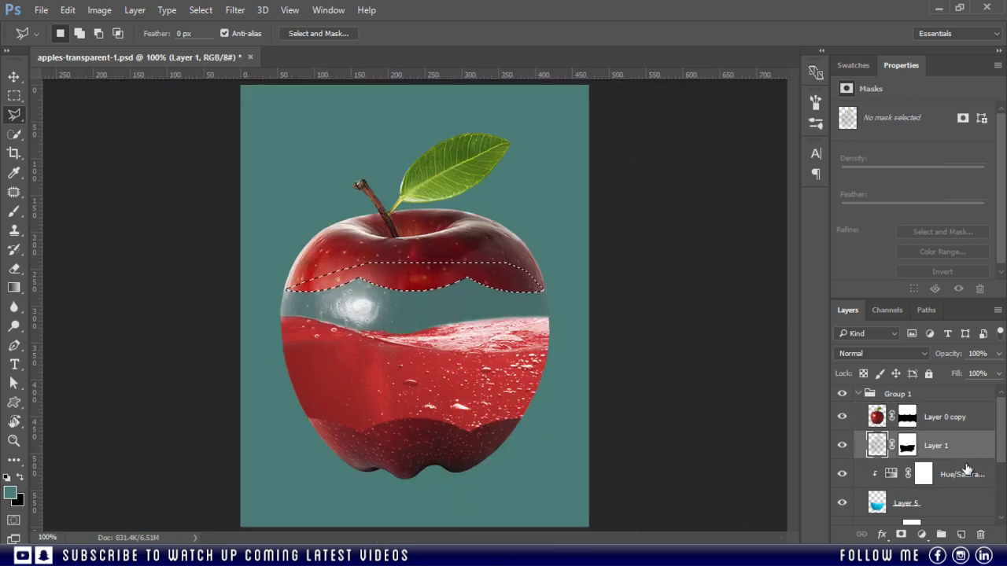
{"action": "left_click", "coordinate": [961, 534]}
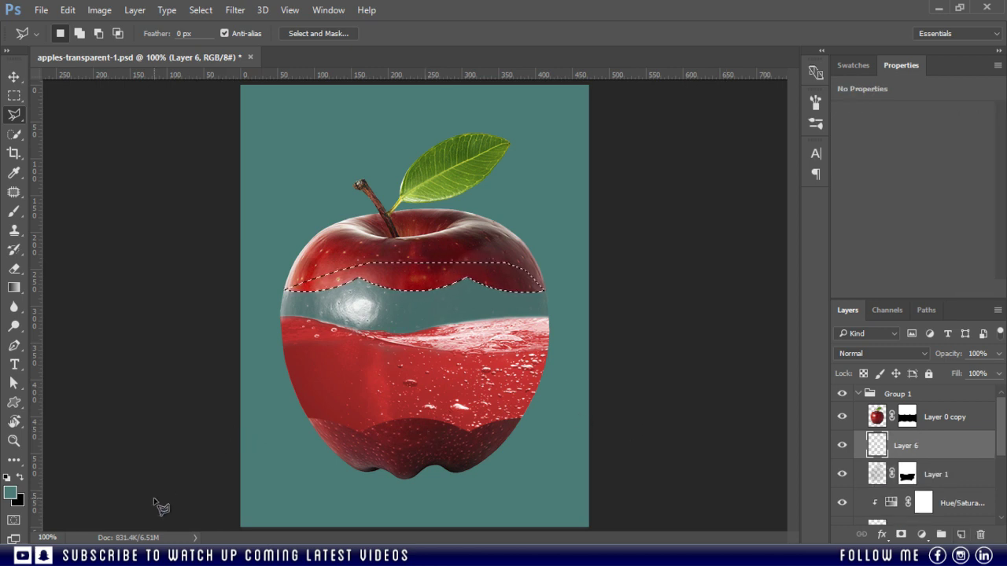
{"action": "key", "text": "alt+BackSpace"}
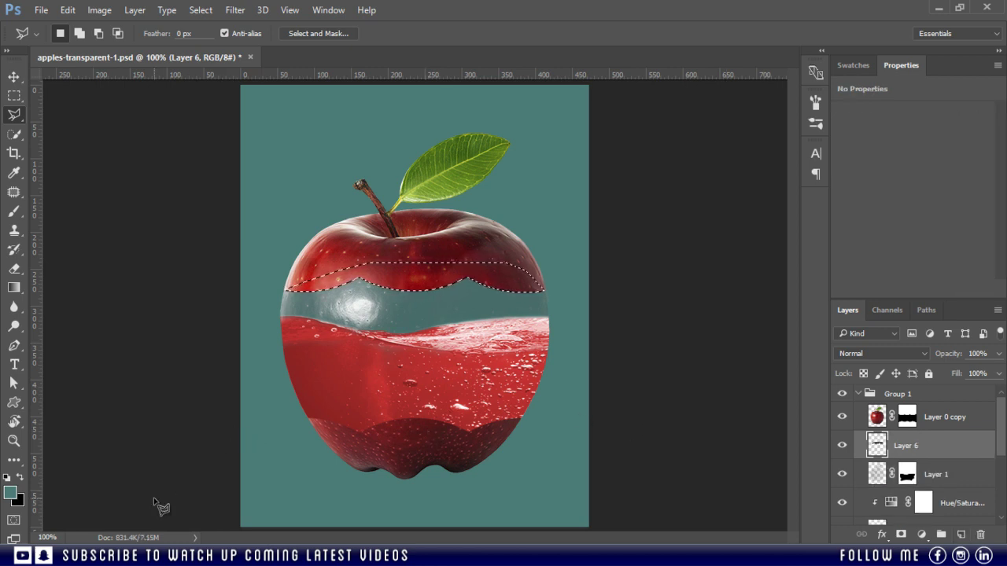
{"action": "key", "text": "v"}
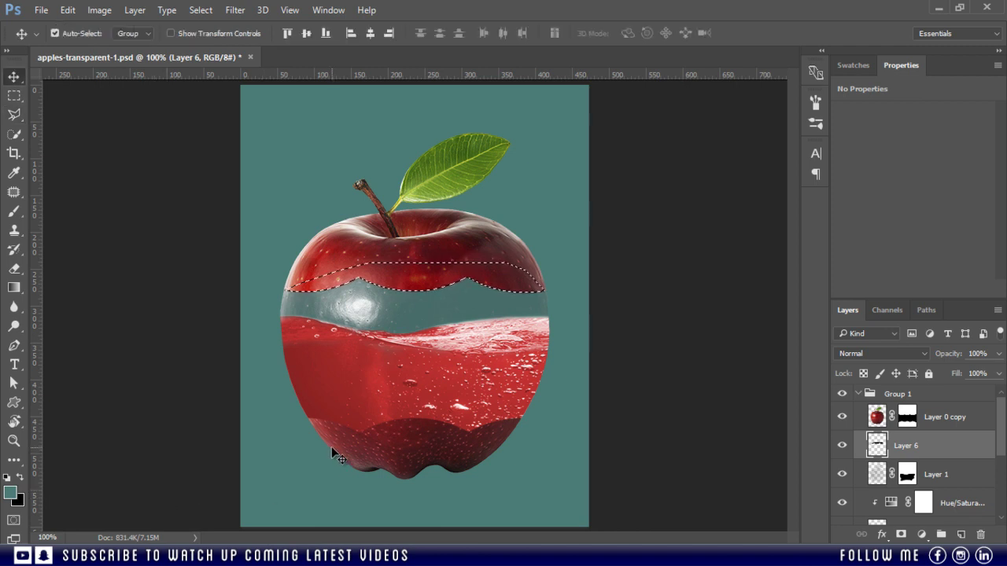
{"action": "key", "text": "ctrl+d"}
{"action": "mouse_move", "coordinate": [407, 284]}
{"action": "left_mouse_down"}
{"action": "mouse_move", "coordinate": [409, 264]}
{"action": "mouse_move", "coordinate": [233, 292]}
{"action": "mouse_move", "coordinate": [207, 342]}
{"action": "mouse_move", "coordinate": [361, 135]}
{"action": "left_mouse_up"}
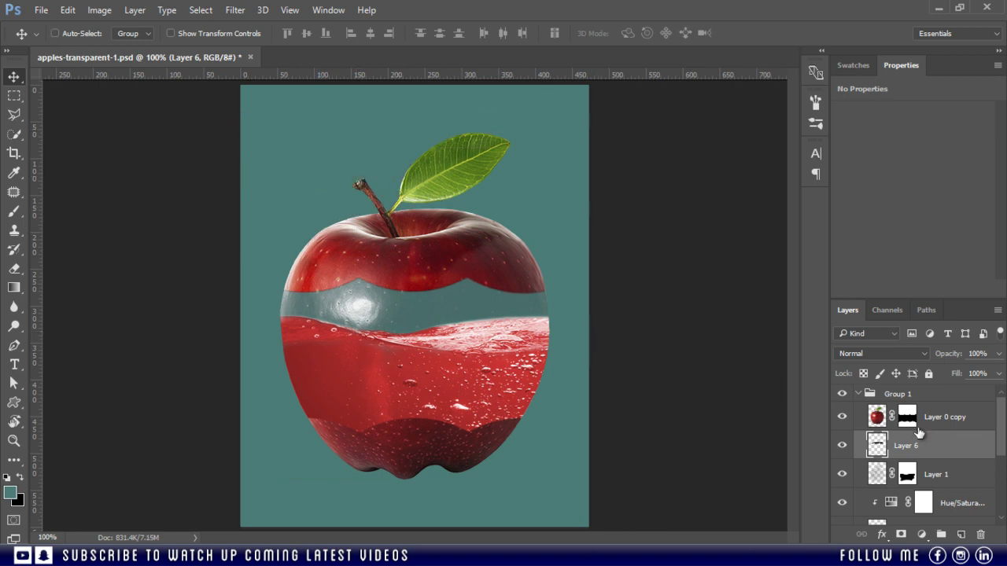
Add Layer 7 above Layer 1 and load Layer 0 copy's mask as a selection
{"action": "left_click", "coordinate": [950, 476]}
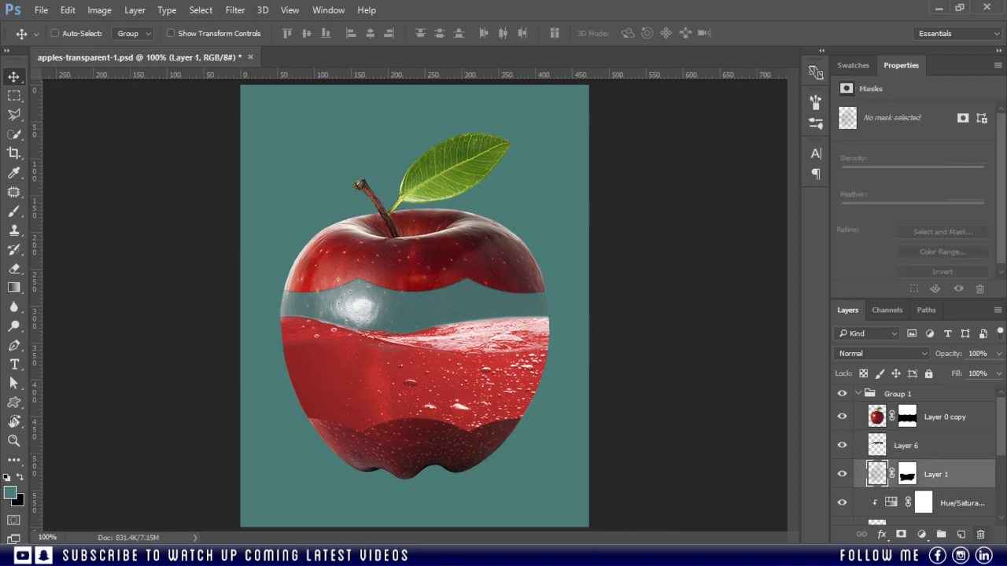
{"action": "left_click", "coordinate": [961, 535]}
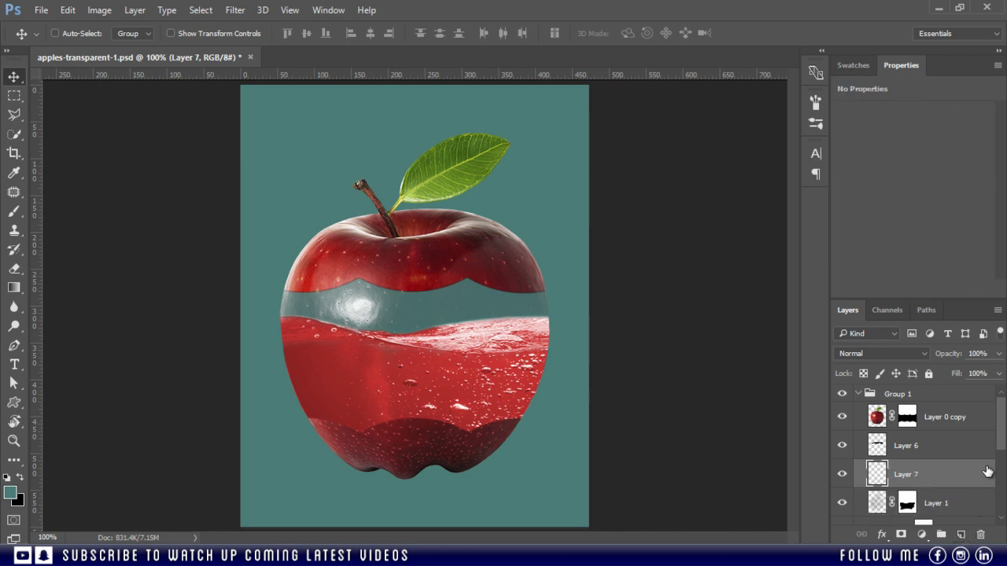
{"action": "left_click", "coordinate": [908, 423], "text": "ctrl"}
{"action": "left_click", "coordinate": [885, 417]}
Lasso away the upper and lower areas, leaving a thin black wavy sliver along the band's edge
{"action": "key", "text": "l"}
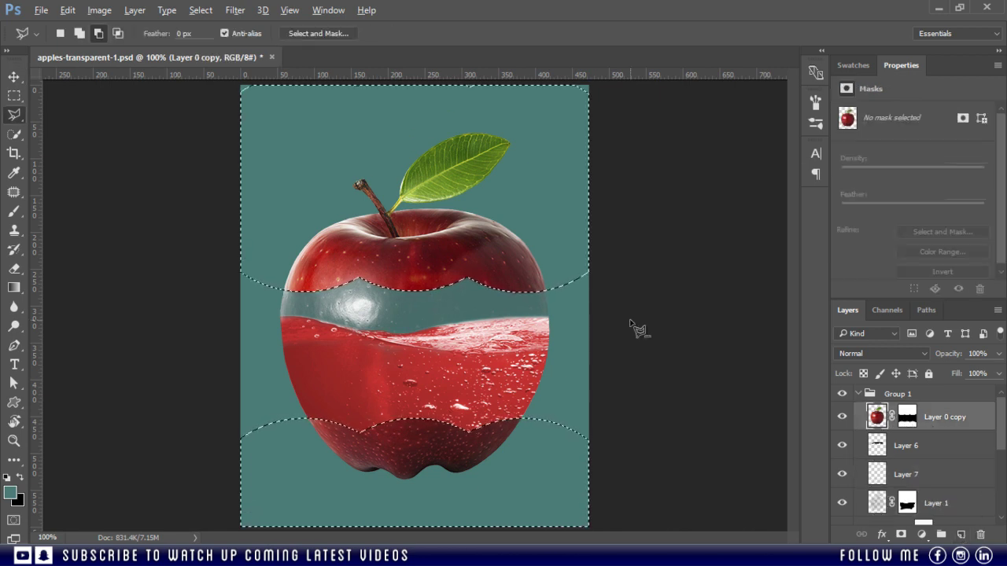
{"action": "key", "text": "ctrl+minus"}
{"action": "mouse_move", "coordinate": [292, 338]}
{"action": "left_mouse_down"}
{"action": "mouse_move", "coordinate": [580, 322]}
{"action": "mouse_move", "coordinate": [525, 385]}
{"action": "left_mouse_up"}
{"action": "key", "text": "ctrl+plus"}
{"action": "key", "text": "ctrl+plus"}
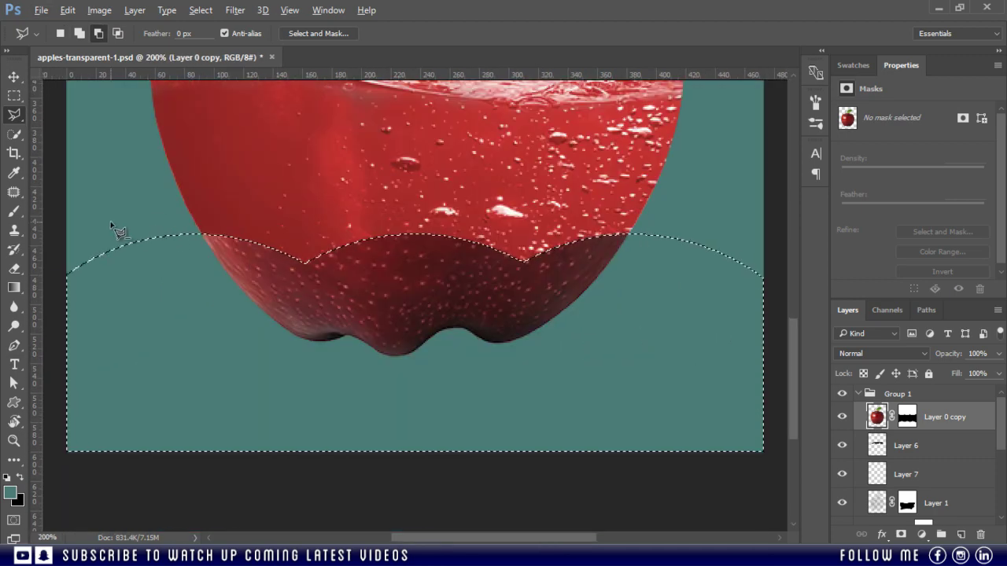
{"action": "mouse_move", "coordinate": [116, 222]}
{"action": "left_mouse_down"}
{"action": "mouse_move", "coordinate": [330, 270]}
{"action": "mouse_move", "coordinate": [708, 219]}
{"action": "mouse_move", "coordinate": [63, 236]}
{"action": "left_mouse_up"}
{"action": "key", "text": "alt+bracketleft"}
{"action": "key", "text": "alt+bracketleft"}
Test-move the black sliver upward, undo the move, and zoom back out
{"action": "key", "text": "v"}
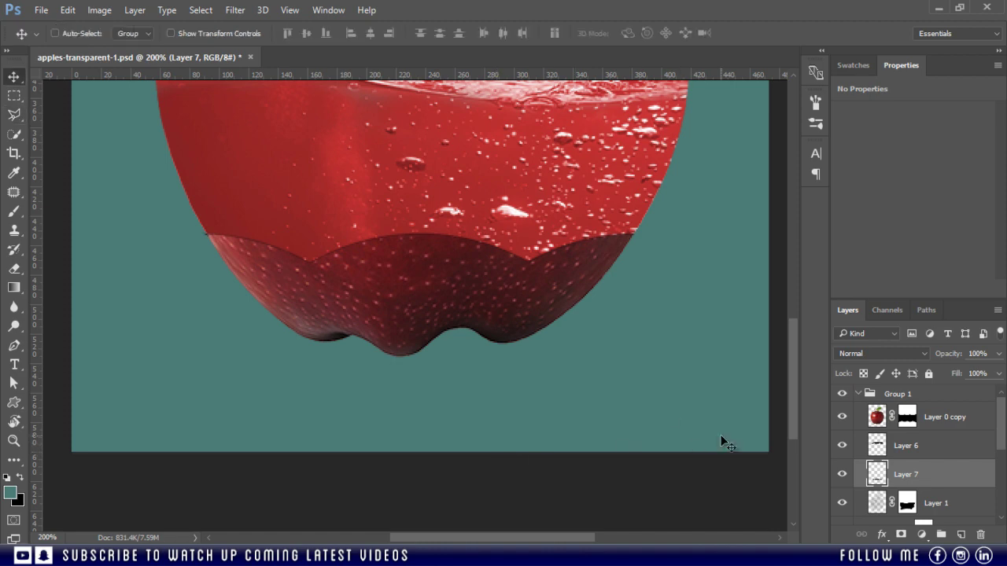
{"action": "left_click_drag", "start_coordinate": [409, 306], "coordinate": [336, 246]}
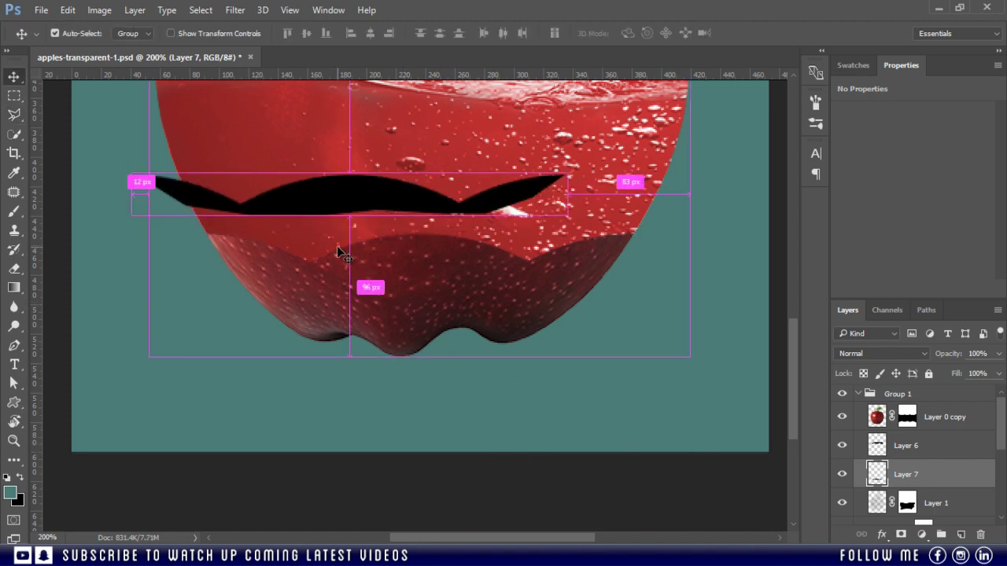
{"action": "key", "text": "ctrl+z"}
{"action": "key", "text": "ctrl+minus"}
{"action": "key", "text": "ctrl+minus"}
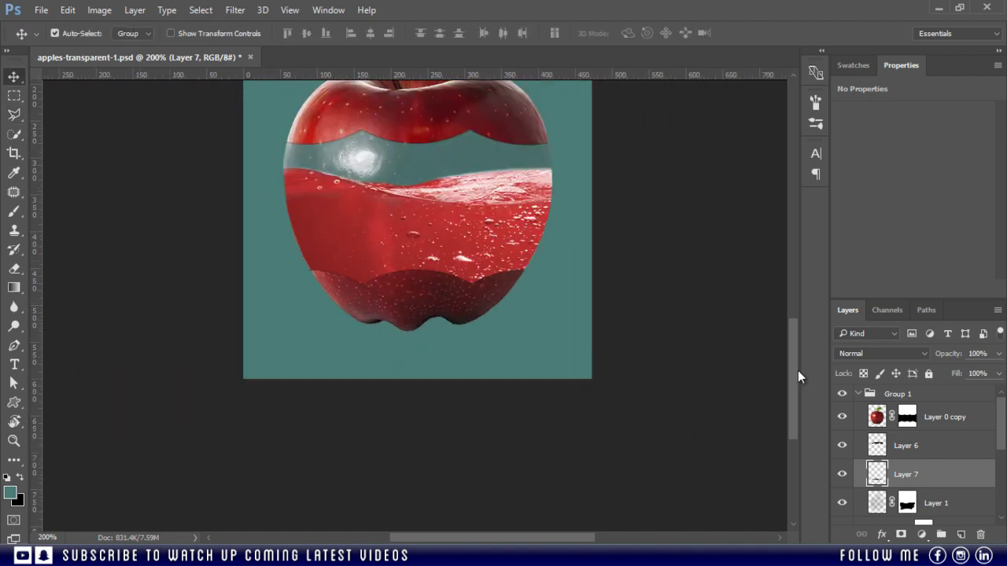
Nudge Layer 6 and Layer 7 down with the arrow key so dark edges show on both waves
{"action": "key", "text": "ctrl+plus"}
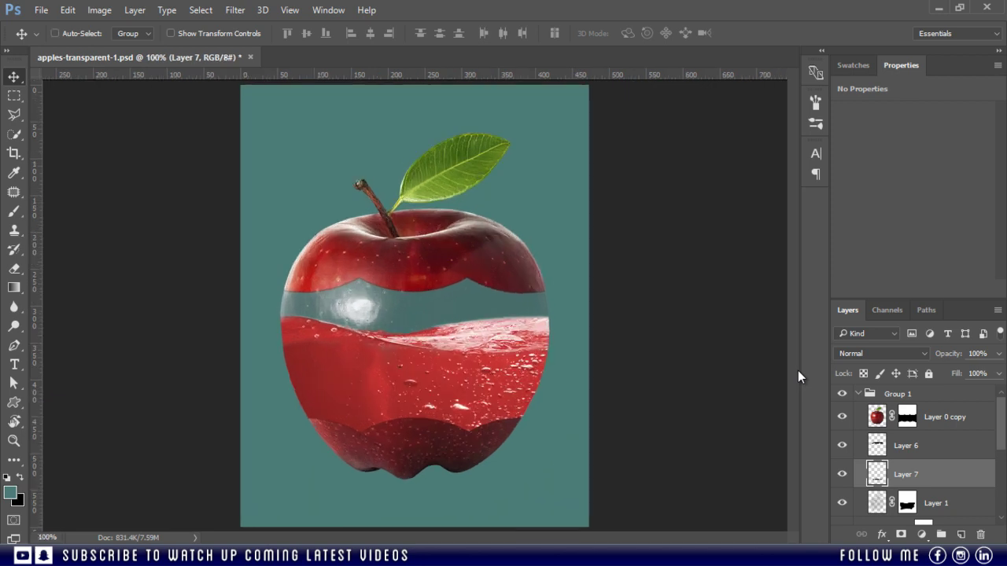
{"action": "left_click", "coordinate": [904, 445]}
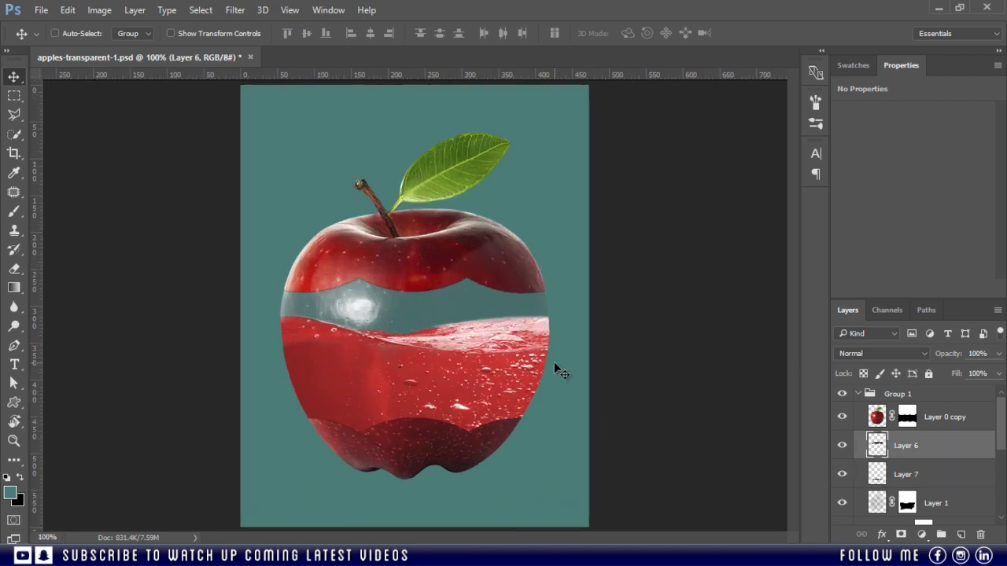
{"action": "key", "text": "Down"}
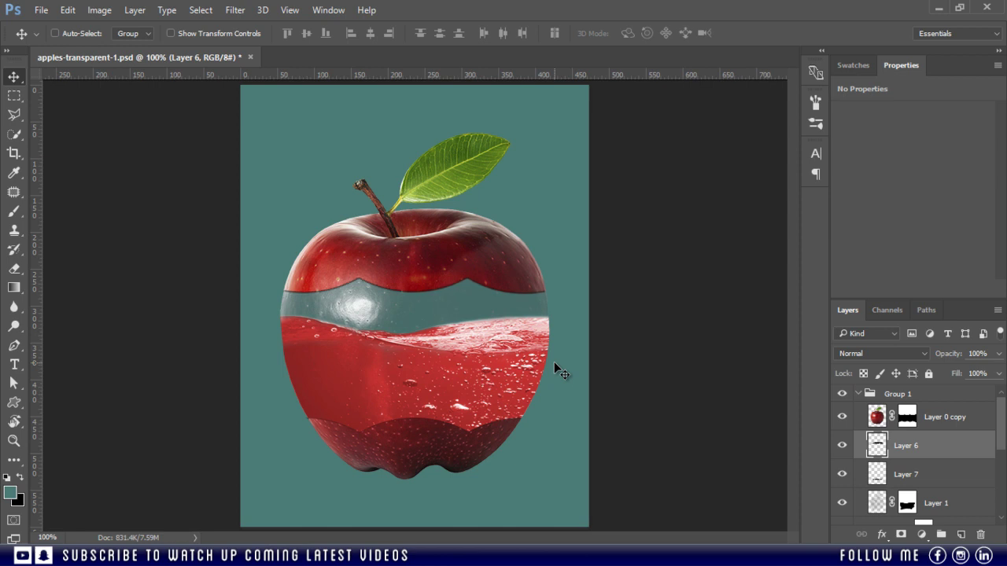
{"action": "left_click", "coordinate": [897, 476]}
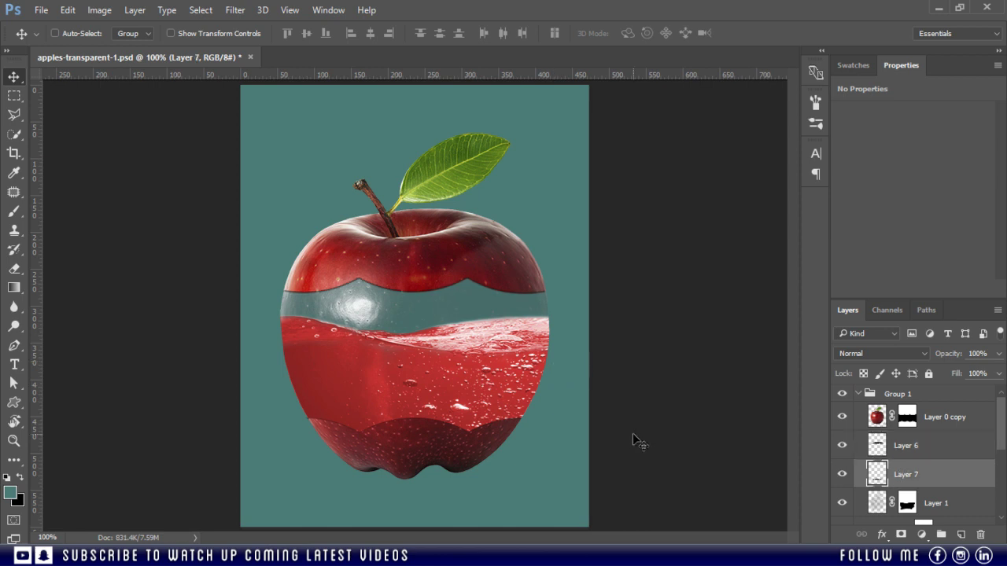
{"action": "key", "text": "Down"}
{"action": "left_click", "coordinate": [925, 455]}
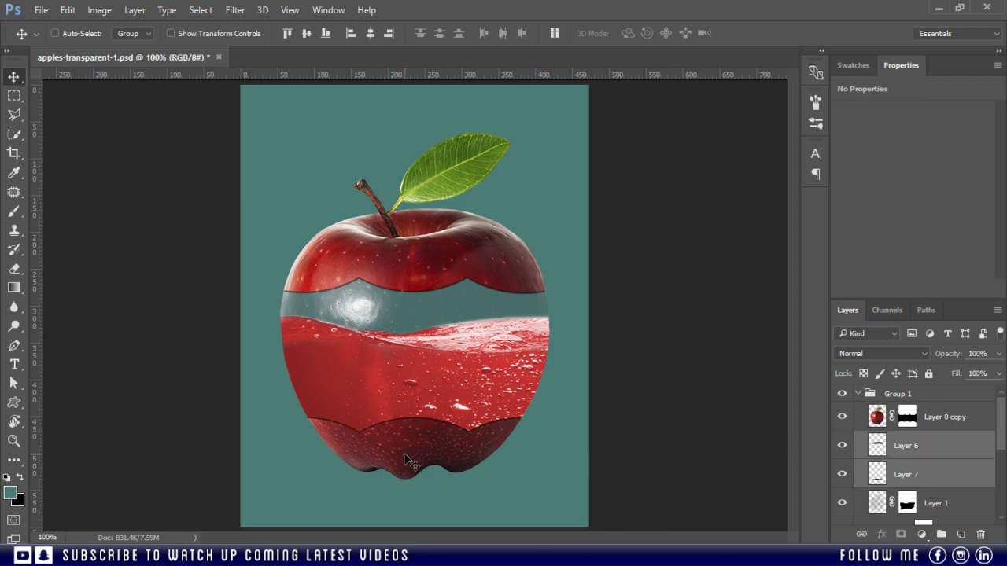
Apply a 2.0-pixel Gaussian Blur to Layer 6's dark upper outline
{"action": "left_click", "coordinate": [226, 12]}
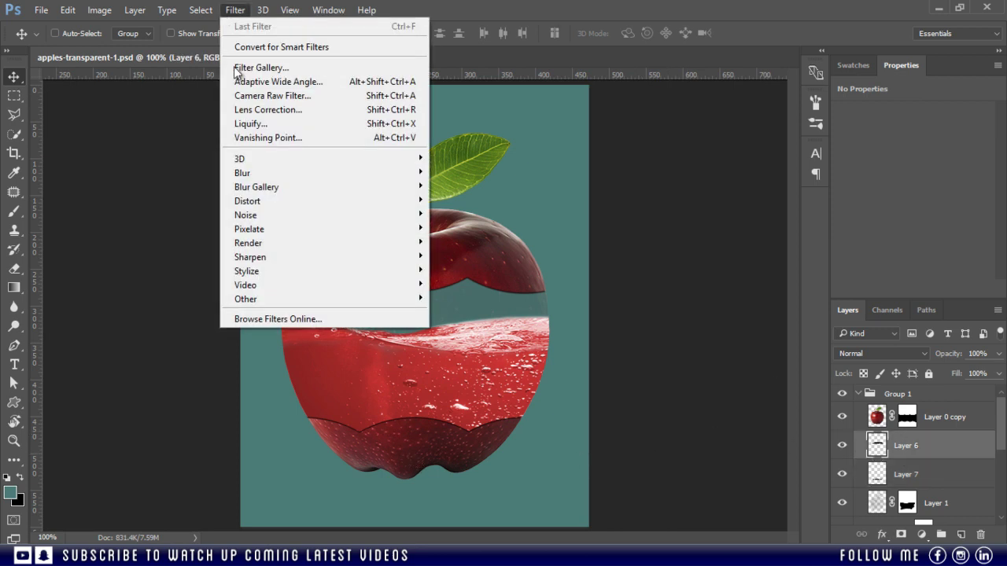
{"action": "mouse_move", "coordinate": [259, 175]}
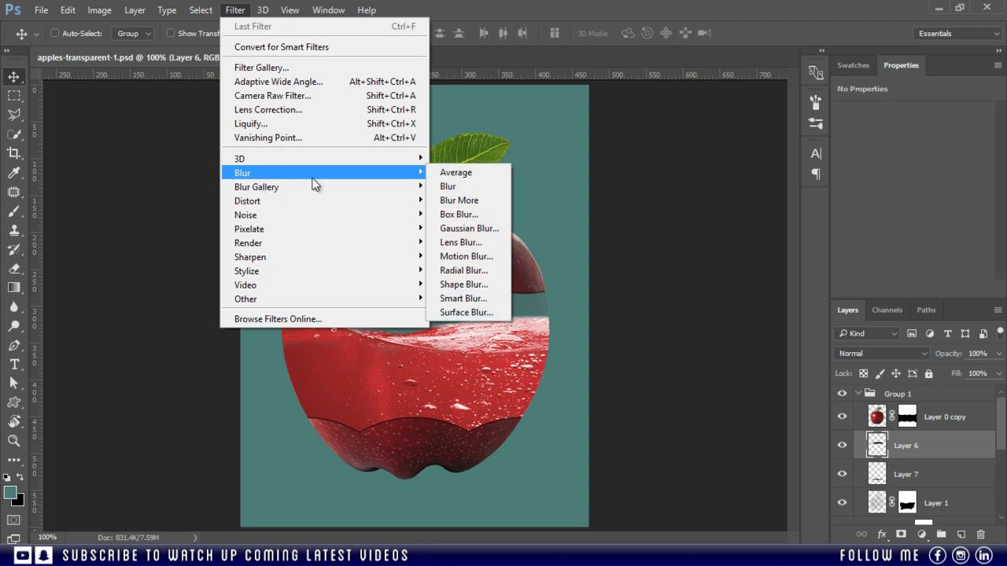
{"action": "left_click", "coordinate": [469, 229]}
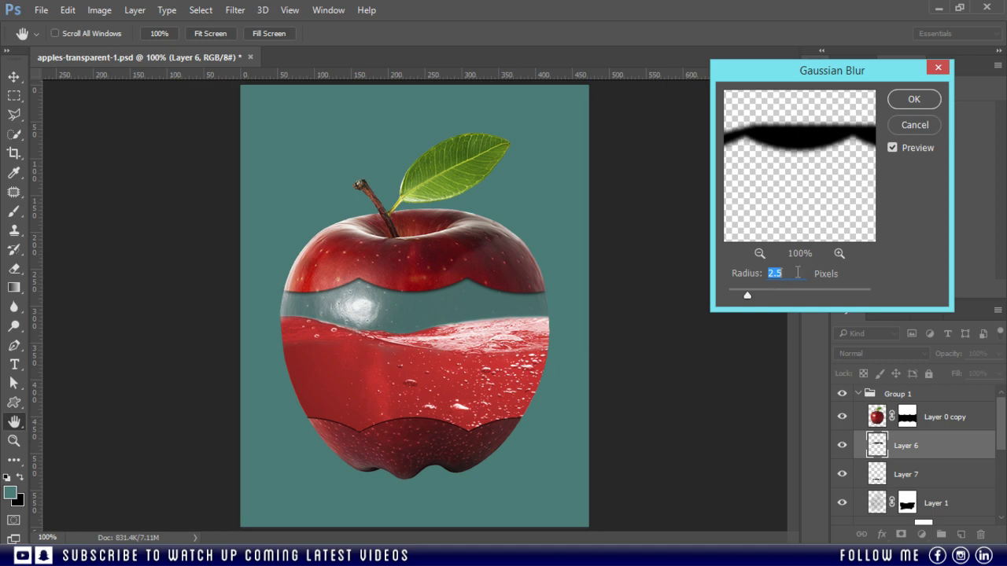
{"action": "key", "text": "Down"}
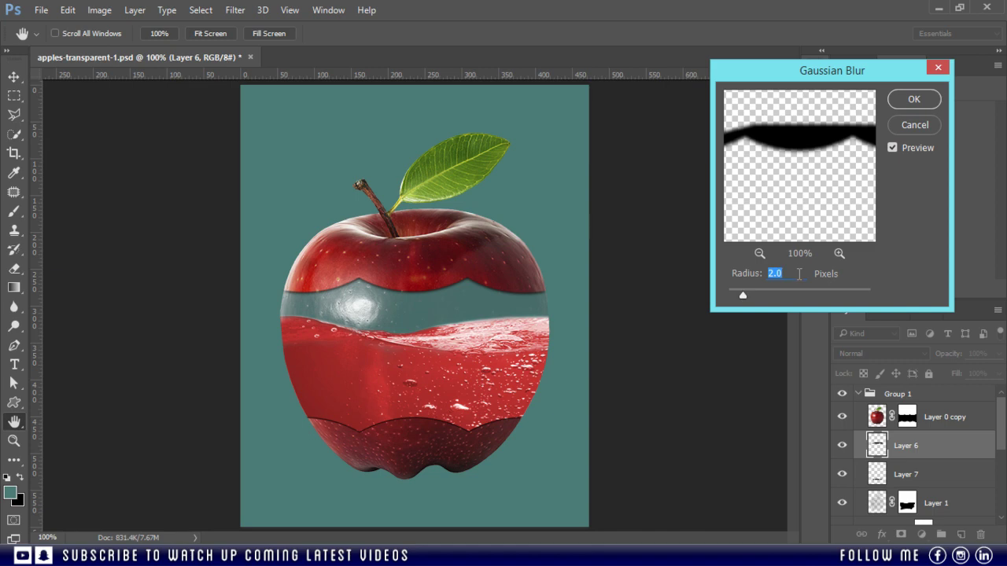
{"action": "left_click", "coordinate": [908, 102]}
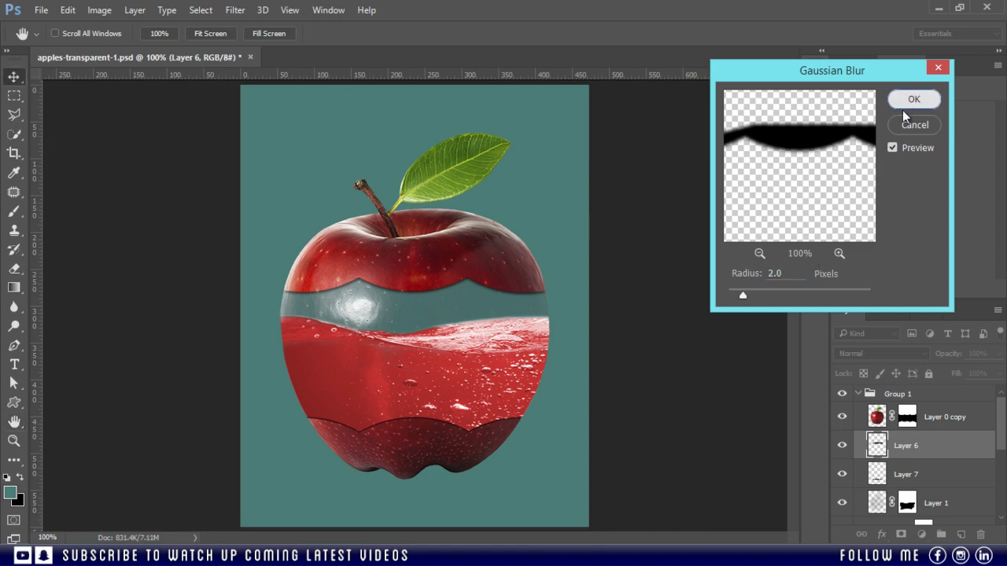
Select Layer 7 and bring up Gaussian Blur for its lower outline
{"action": "left_click", "coordinate": [927, 480]}
{"action": "left_click", "coordinate": [234, 9]}
{"action": "mouse_move", "coordinate": [404, 175]}
{"action": "left_click", "coordinate": [489, 229]}
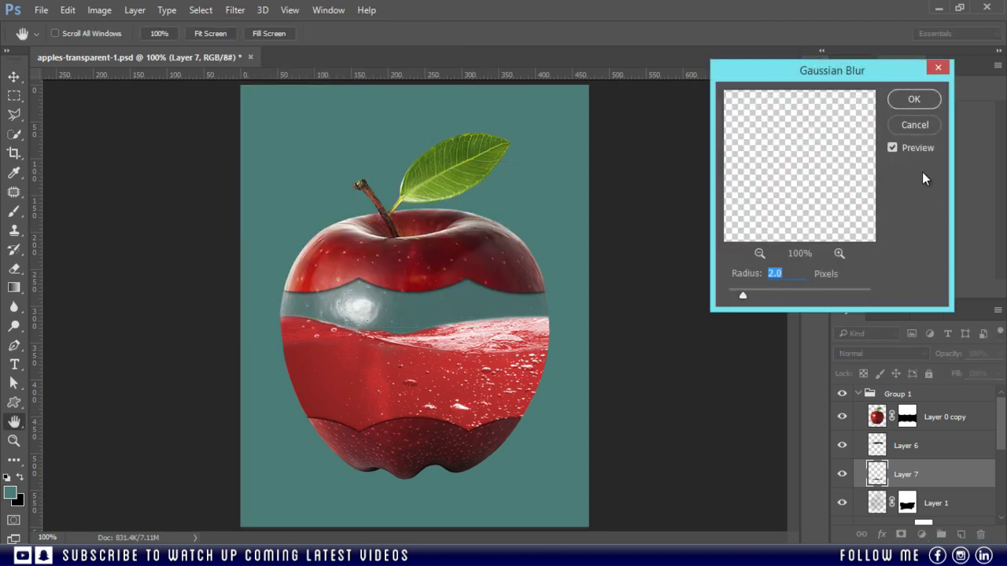
Apply the 2-pixel Gaussian Blur to Layer 7's lower outline
{"action": "left_click", "coordinate": [911, 100]}
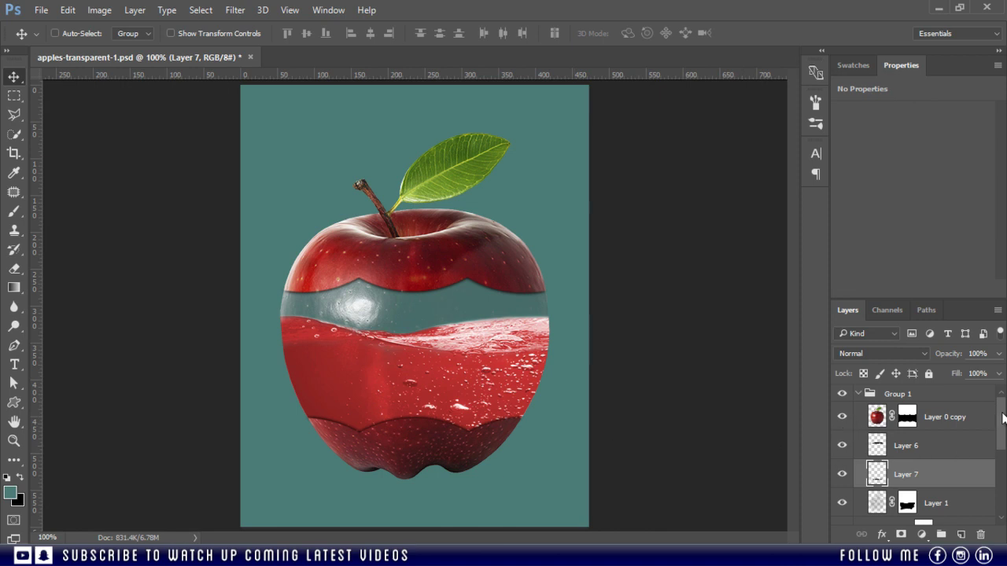
{"action": "left_click_drag", "start_coordinate": [1004, 418], "coordinate": [1004, 483]}
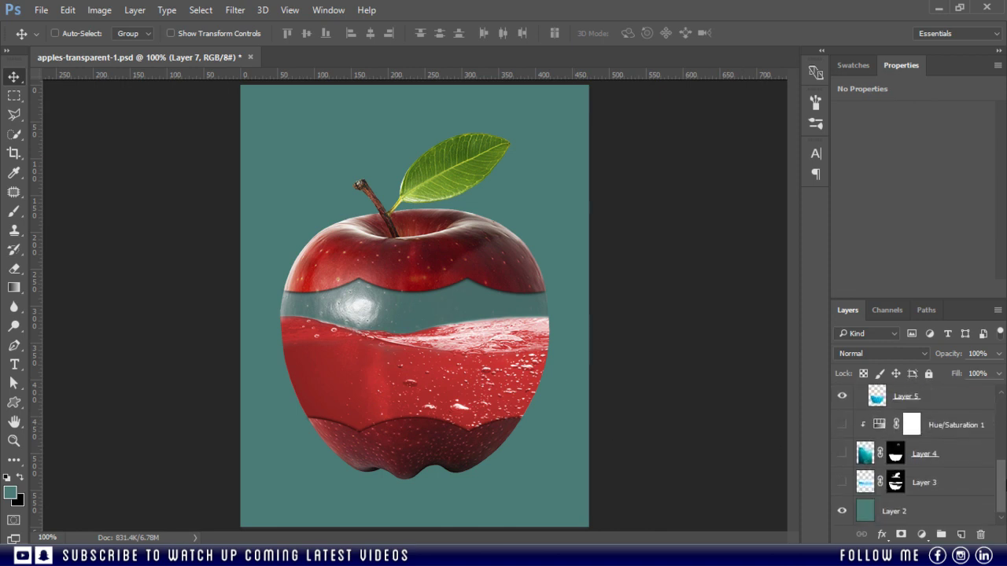
{"action": "scroll", "coordinate": [917, 455], "scroll_direction": "up", "scroll_amount": 4}
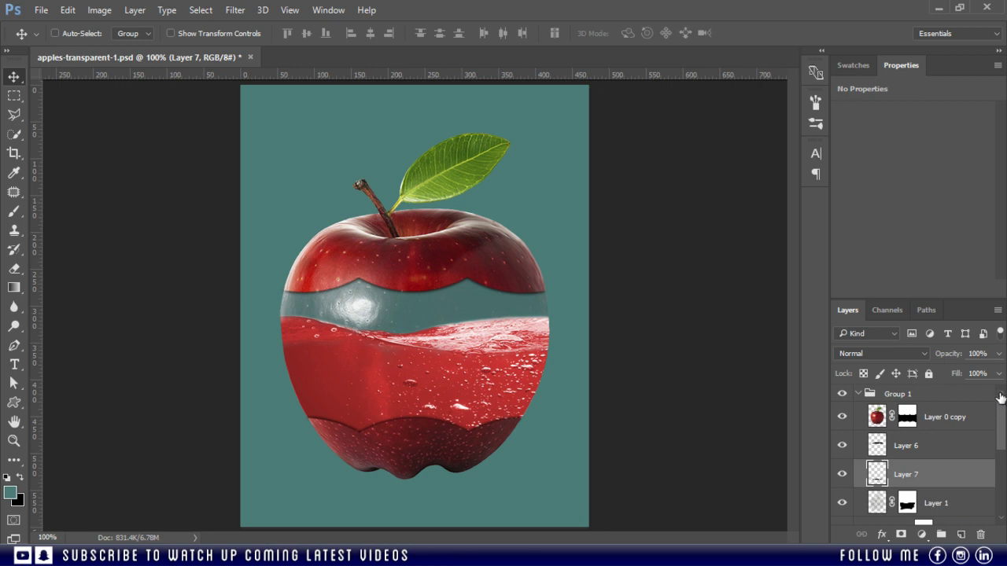
Stamp the visible apple into merged Layer 8, hiding Group 1 and keeping the teal Layer 2 visible
{"action": "left_click", "coordinate": [857, 393]}
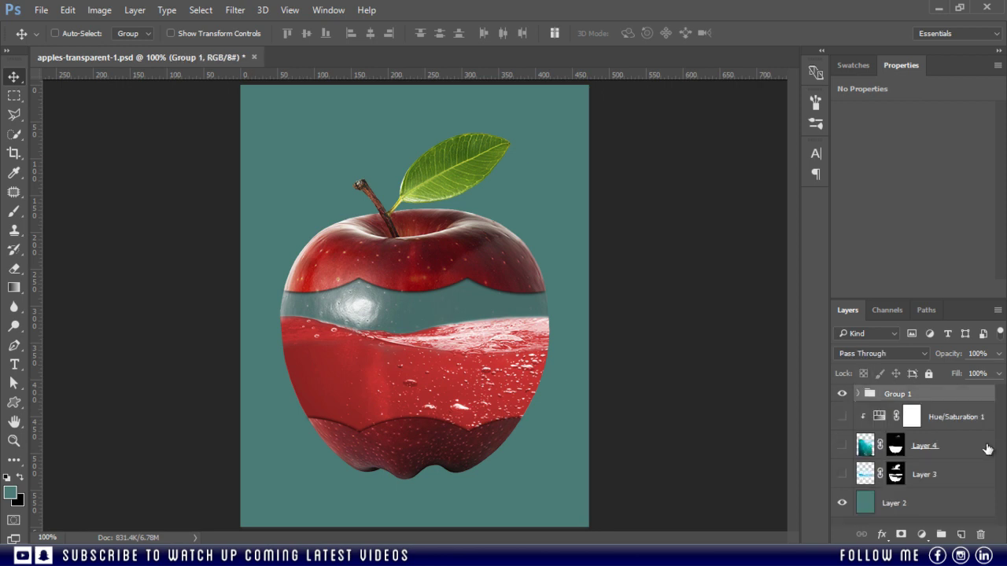
{"action": "left_click", "coordinate": [843, 503]}
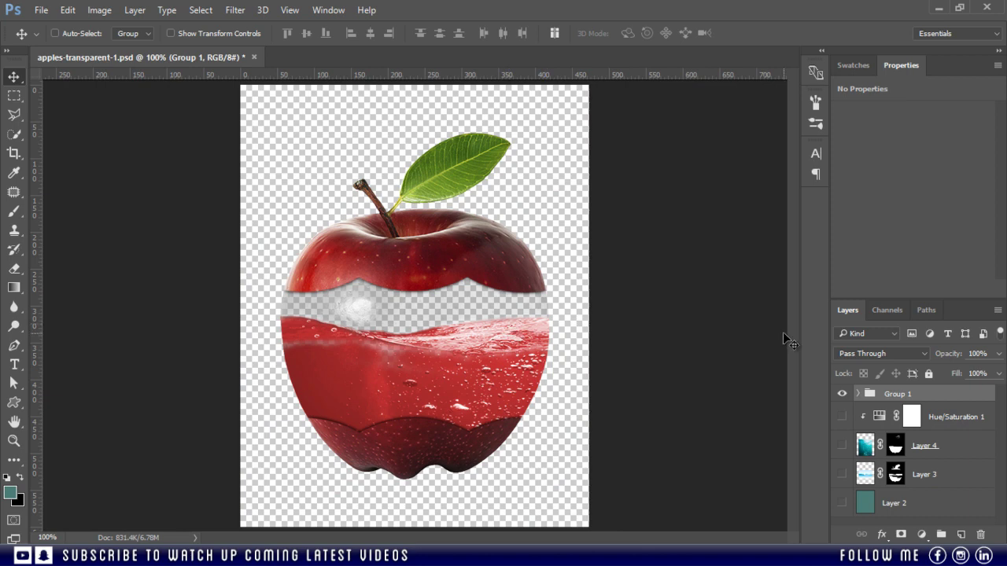
{"action": "key", "text": "ctrl+shift+alt+e"}
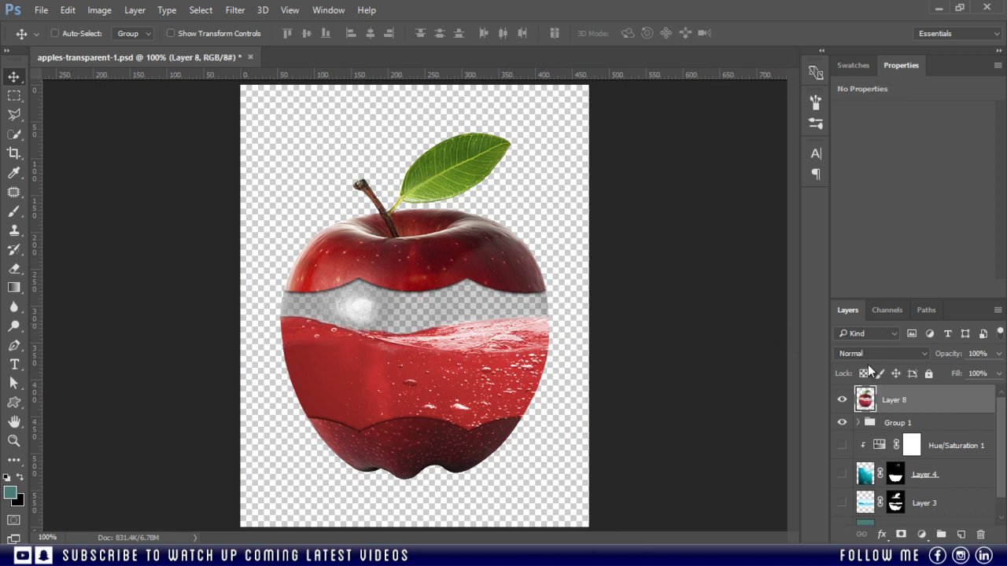
{"action": "left_click", "coordinate": [842, 423]}
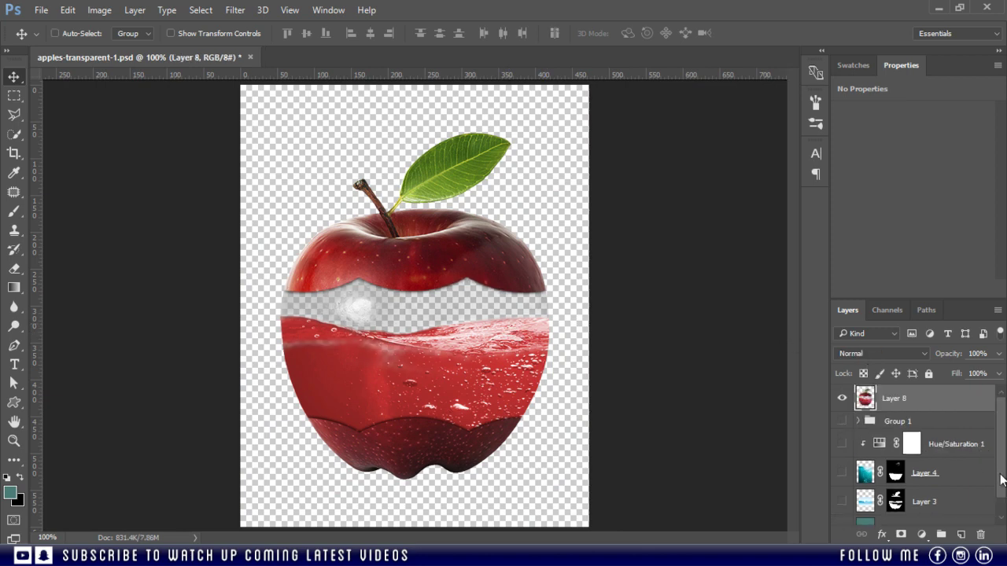
{"action": "scroll", "coordinate": [997, 488], "scroll_direction": "down", "scroll_amount": 1}
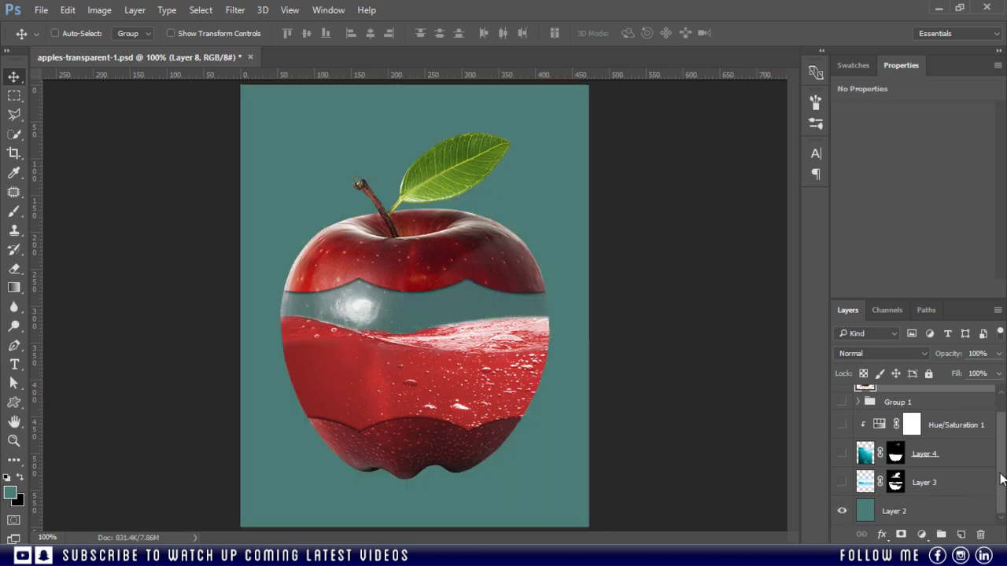
{"action": "scroll", "coordinate": [977, 492], "scroll_direction": "up", "scroll_amount": 1}
{"action": "left_click", "coordinate": [842, 400]}
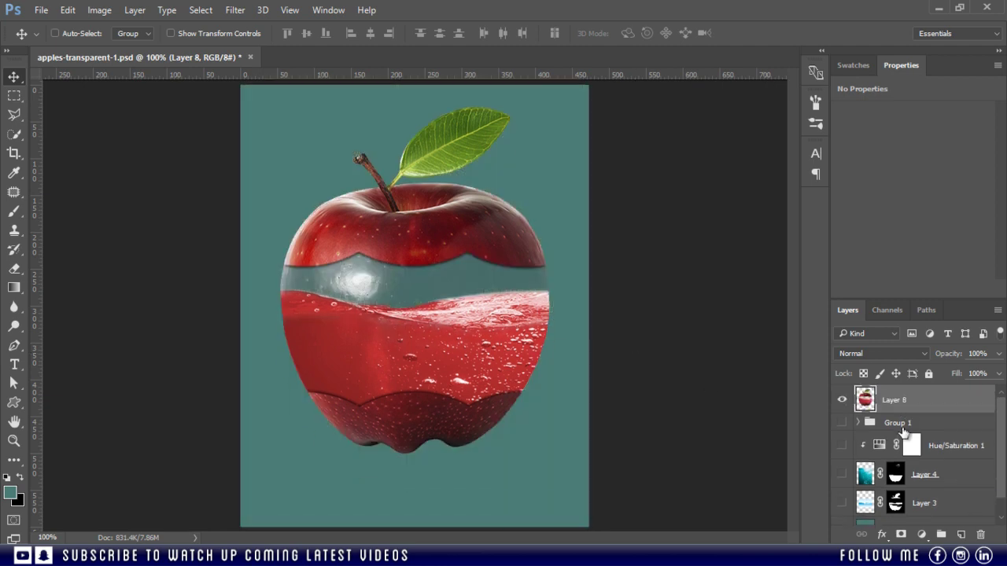
Clip an S-shaped Curves adjustment to the apple layer for contrast, and shift the apple slightly lower
{"action": "left_click", "coordinate": [921, 535]}
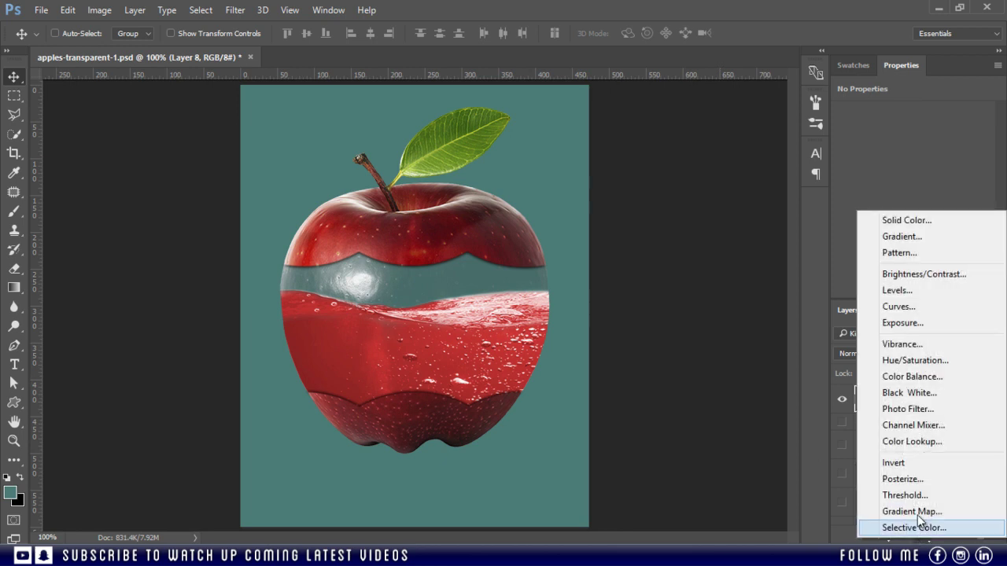
{"action": "left_click", "coordinate": [904, 311]}
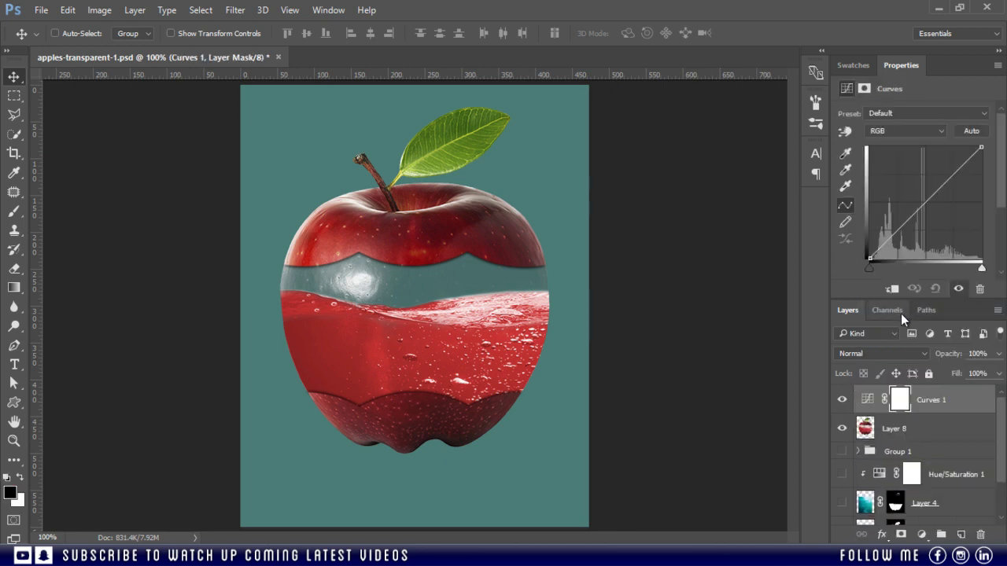
{"action": "left_click", "coordinate": [892, 291]}
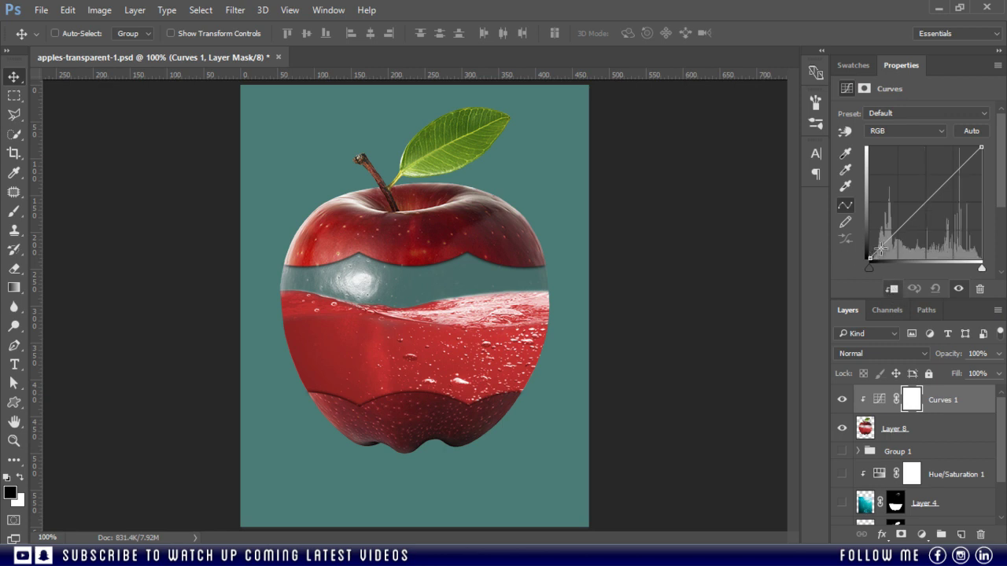
{"action": "left_click_drag", "start_coordinate": [879, 248], "coordinate": [886, 250]}
{"action": "left_click", "coordinate": [974, 157]}
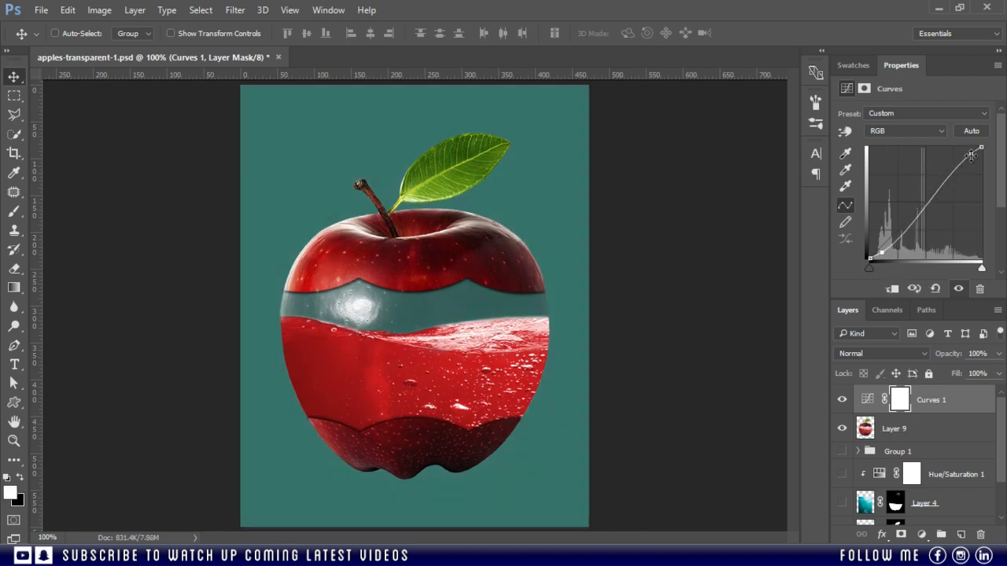
{"action": "left_click_drag", "start_coordinate": [970, 156], "coordinate": [970, 150]}
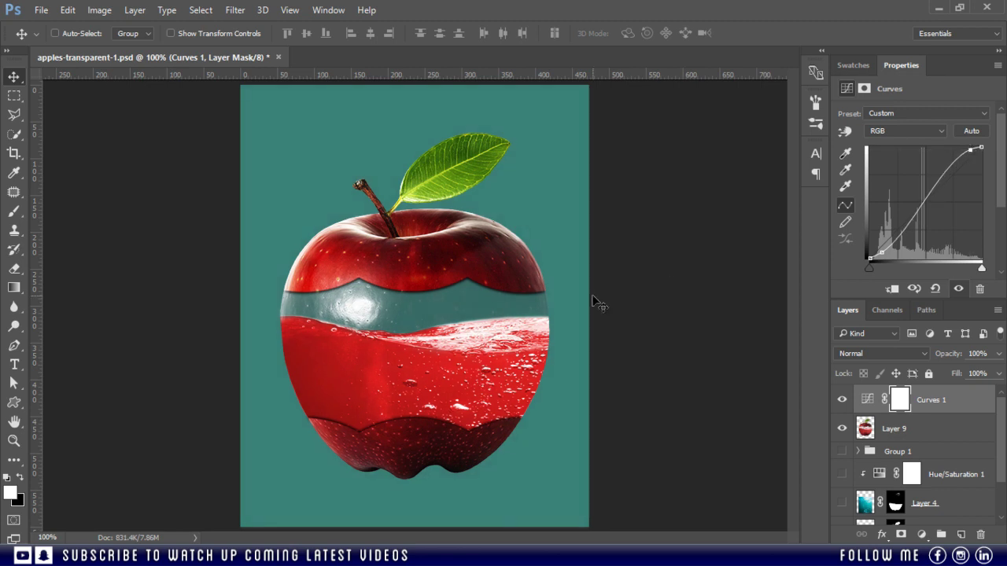
{"action": "left_click", "coordinate": [888, 431]}
{"action": "mouse_move", "coordinate": [462, 341]}
{"action": "left_mouse_down"}
{"action": "mouse_move", "coordinate": [446, 357]}
{"action": "mouse_move", "coordinate": [457, 354]}
{"action": "mouse_move", "coordinate": [460, 336]}
{"action": "mouse_move", "coordinate": [460, 350]}
{"action": "left_mouse_up"}
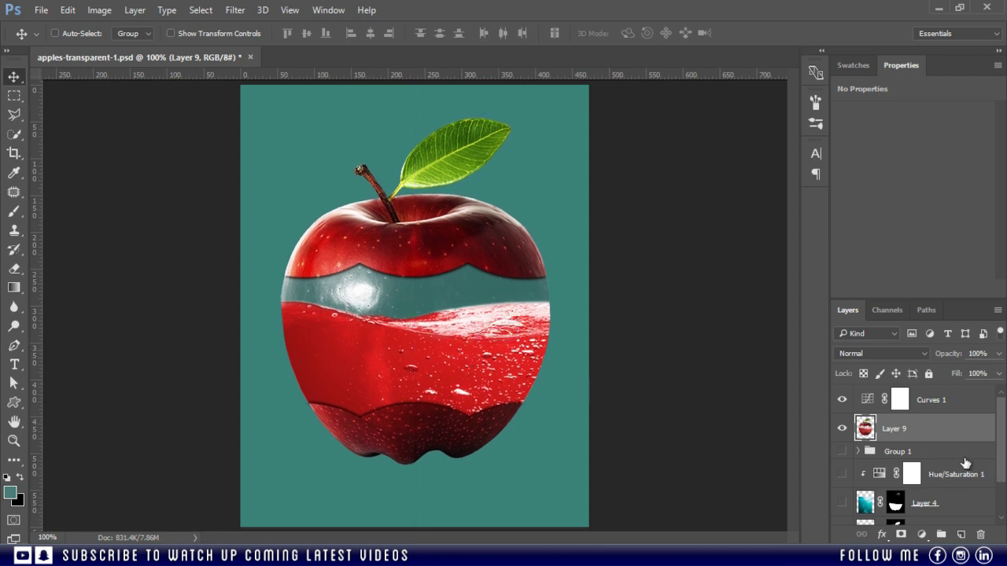
Add Layer 10 beneath the apple and fill an elliptical selection under its base with black
{"action": "left_click", "coordinate": [960, 534], "text": "ctrl"}
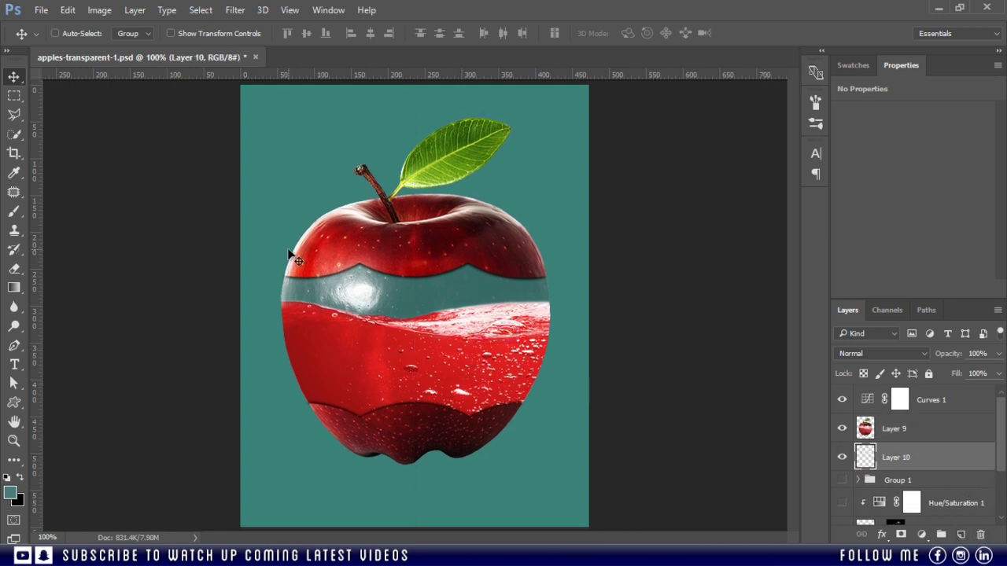
{"action": "left_click", "coordinate": [18, 102]}
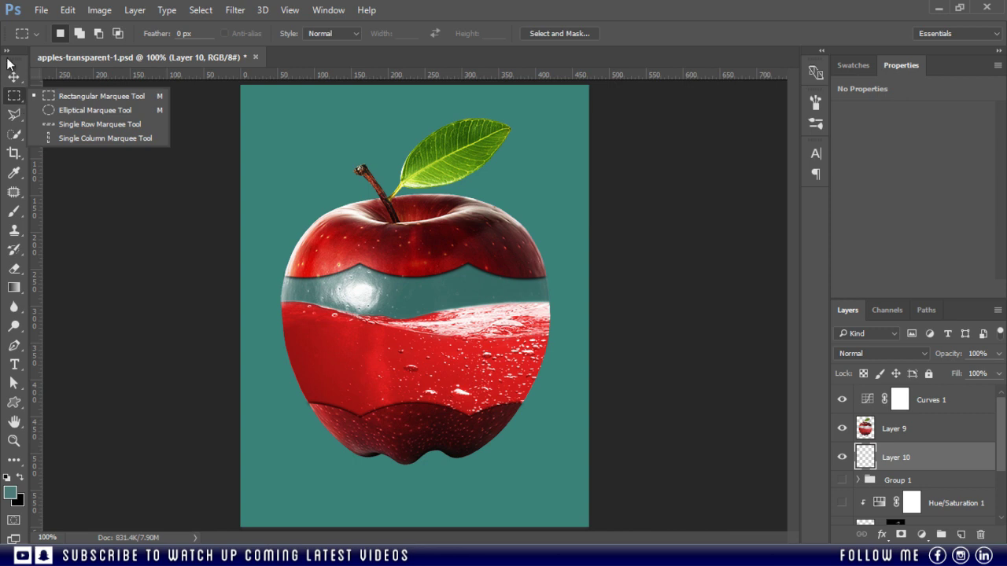
{"action": "left_click", "coordinate": [94, 110]}
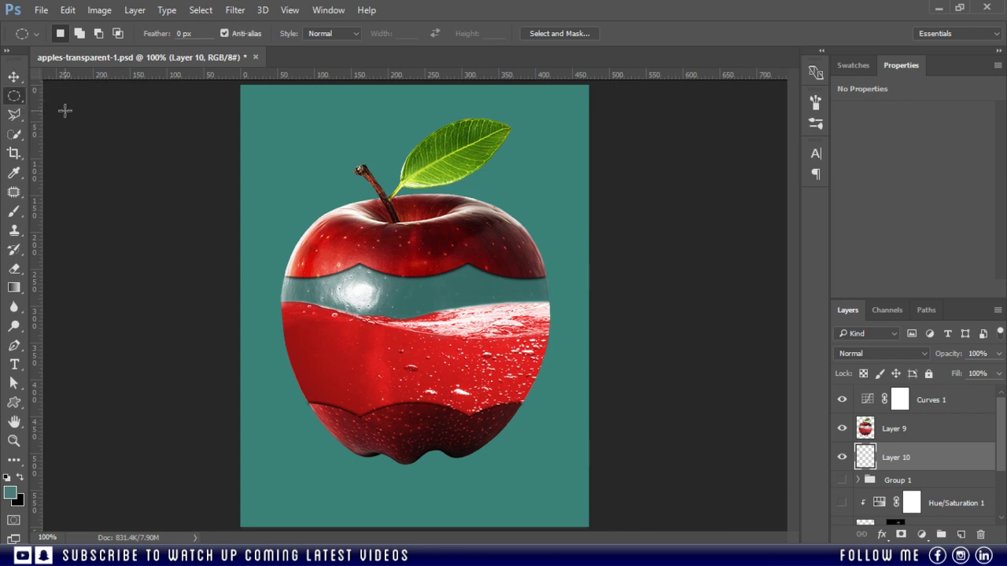
{"action": "left_click_drag", "start_coordinate": [355, 454], "coordinate": [470, 482]}
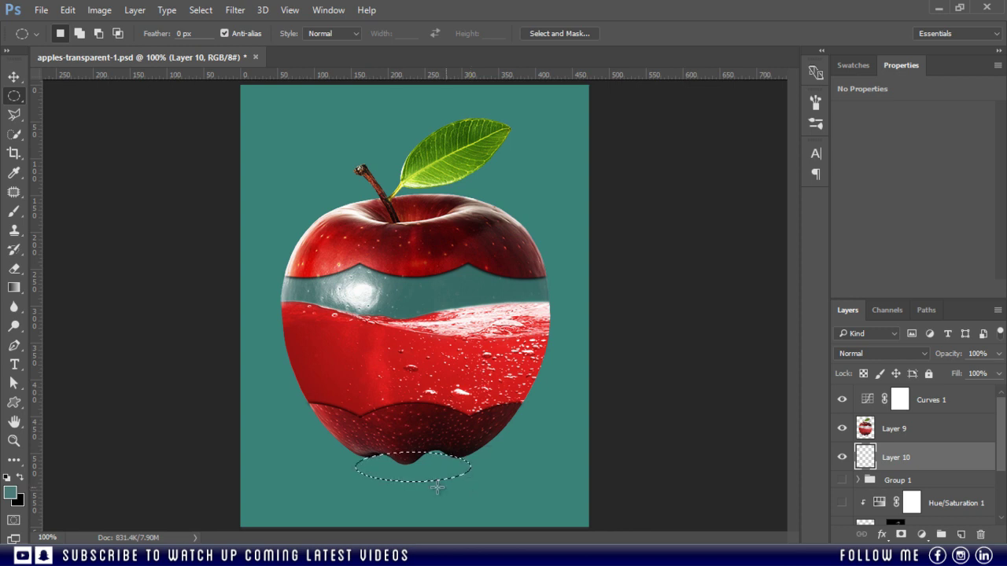
{"action": "left_click", "coordinate": [8, 475]}
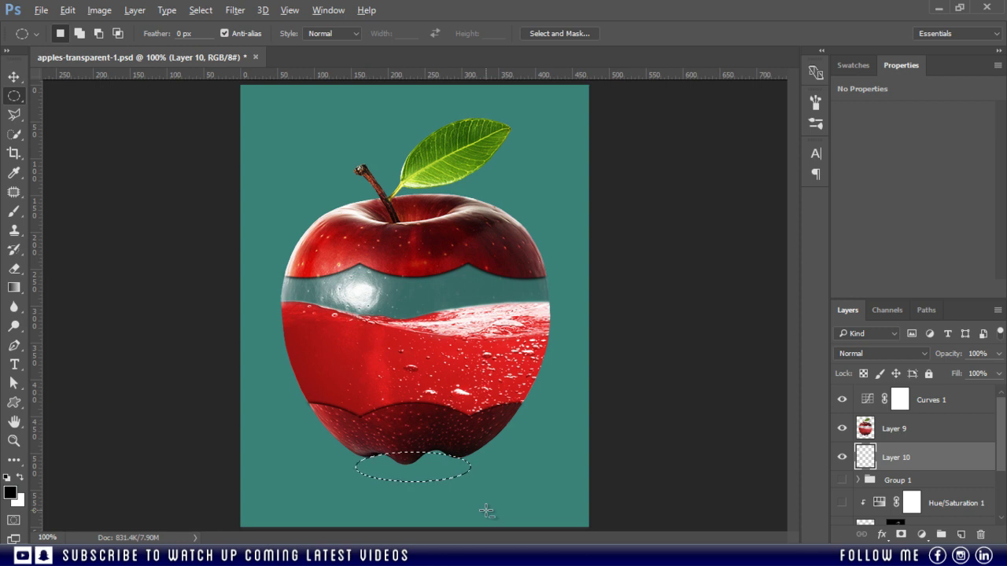
{"action": "key", "text": "alt+BackSpace"}
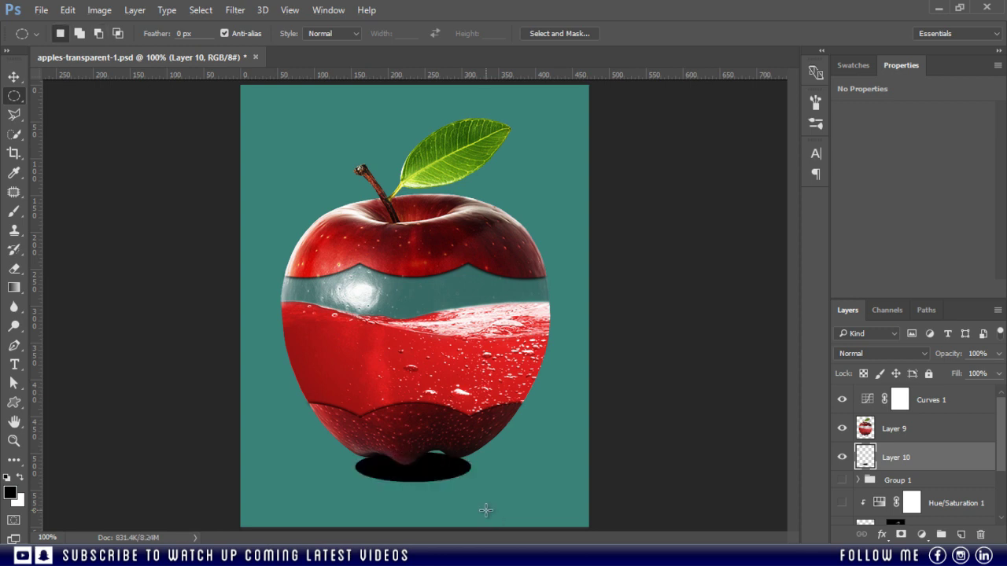
{"action": "left_click", "coordinate": [14, 75]}
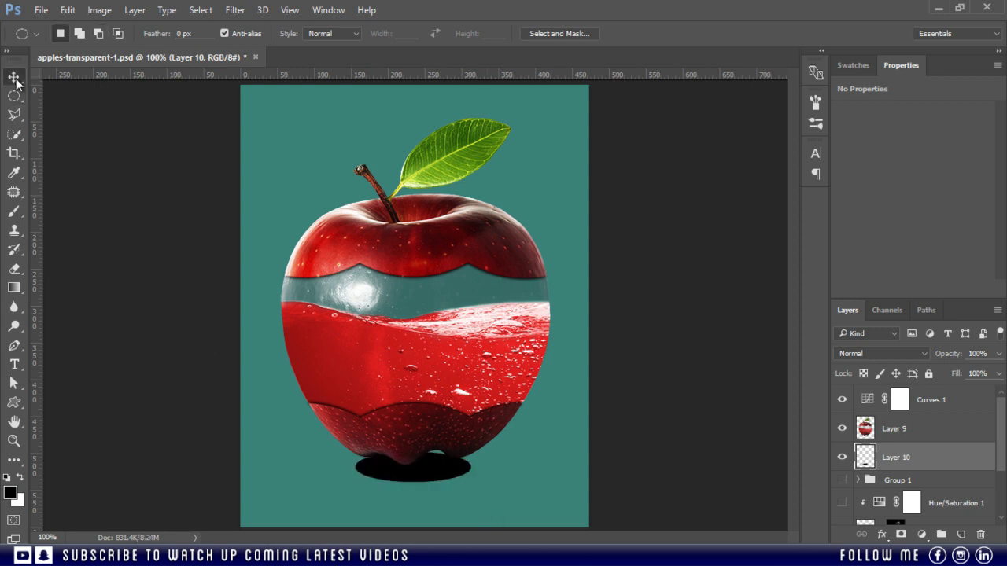
Soften the black oval with a 2.9-pixel Gaussian Blur and nudge it under the apple
{"action": "left_click", "coordinate": [233, 11]}
{"action": "mouse_move", "coordinate": [272, 173]}
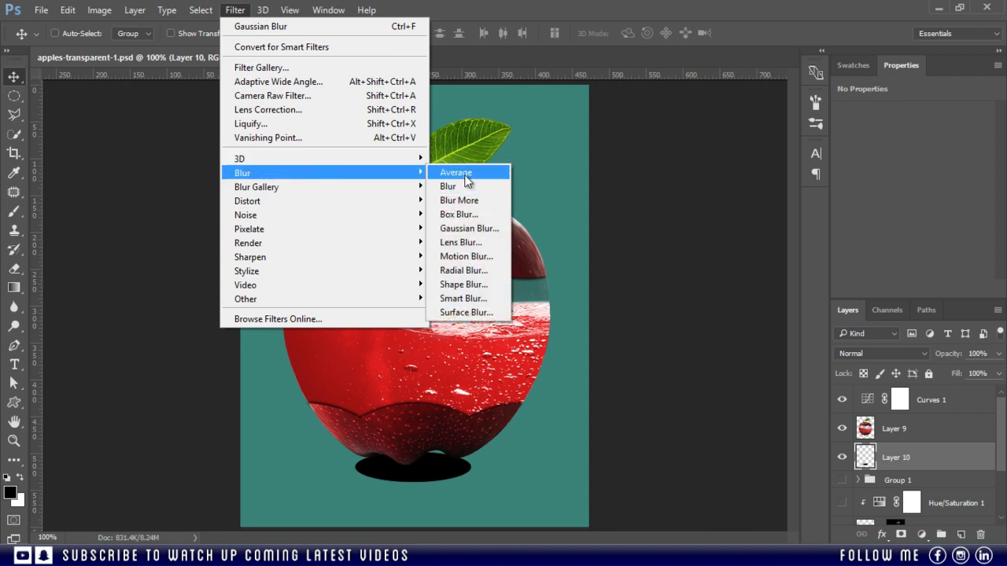
{"action": "left_click", "coordinate": [481, 228]}
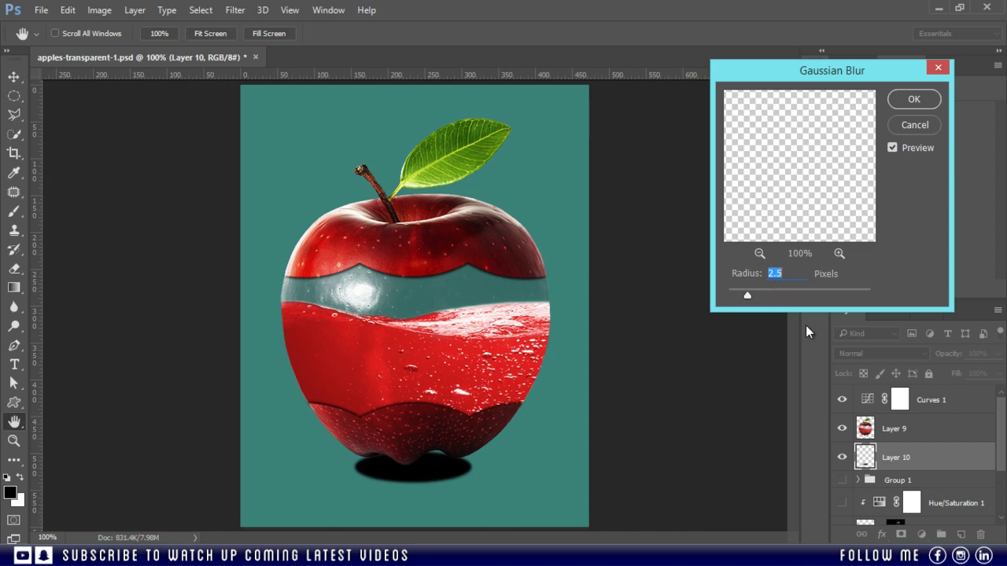
{"action": "key", "text": "Up"}
{"action": "key", "text": "Up"}
{"action": "key", "text": "Up"}
{"action": "key", "text": "Up"}
{"action": "left_click", "coordinate": [914, 101]}
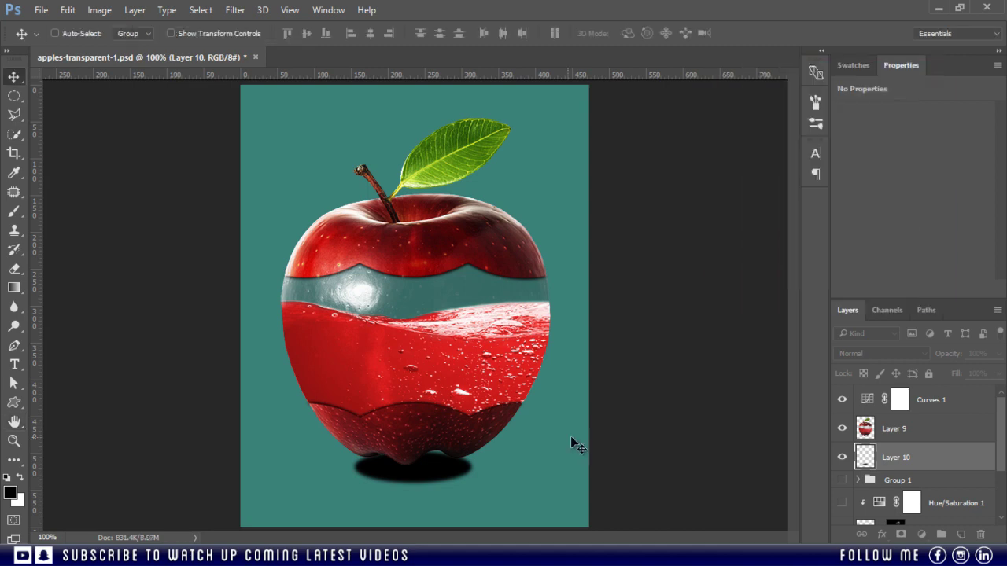
{"action": "left_click_drag", "start_coordinate": [428, 464], "coordinate": [438, 469]}
{"action": "left_click_drag", "start_coordinate": [1001, 459], "coordinate": [940, 520]}
{"action": "left_click", "coordinate": [944, 513]}
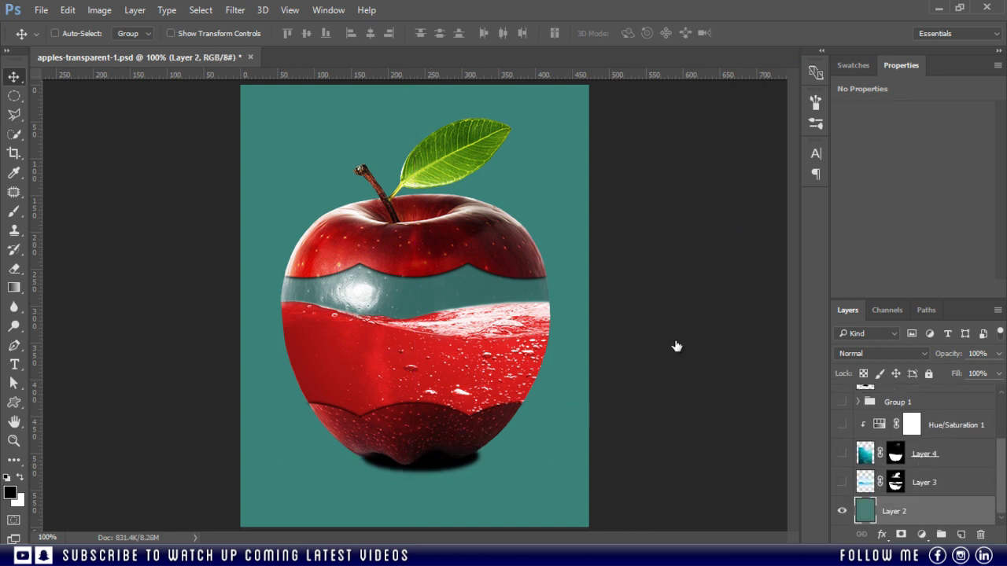
Enable Gradient Overlay on Layer 2 and set the left gradient stop to red sampled from the apple
{"action": "left_click_drag", "start_coordinate": [493, 47], "coordinate": [677, 27]}
{"action": "left_click", "coordinate": [538, 294]}
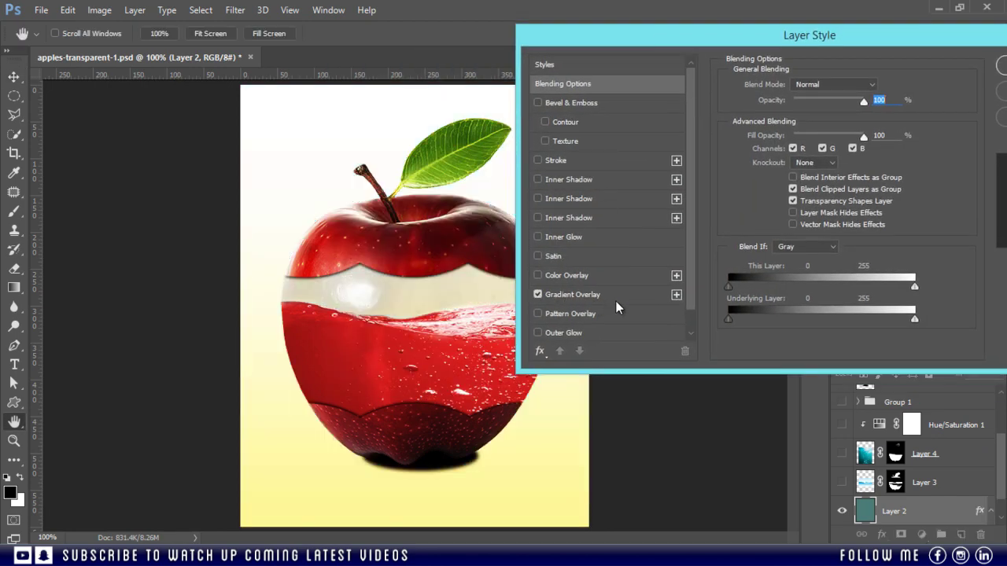
{"action": "left_click", "coordinate": [616, 301]}
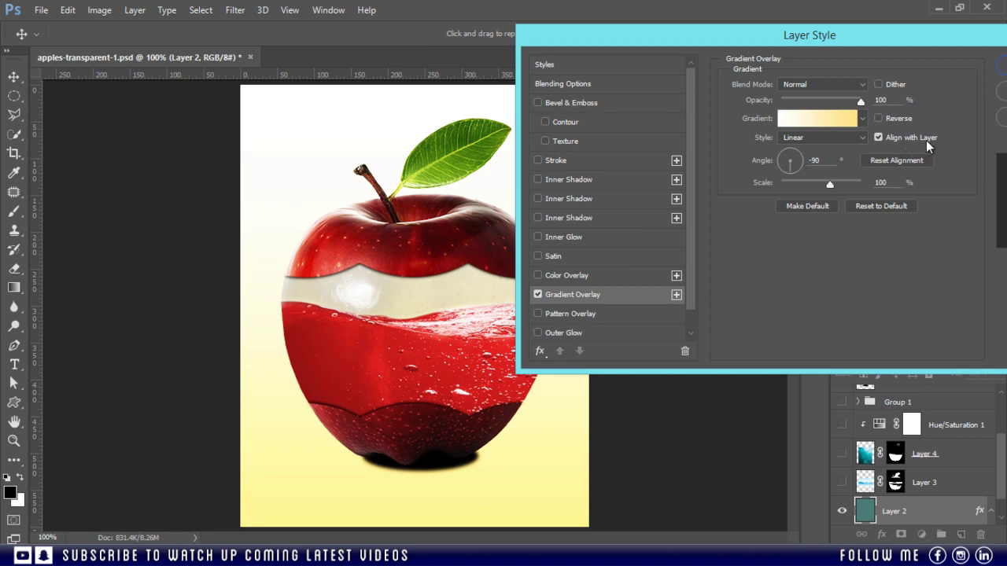
{"action": "left_click", "coordinate": [841, 118]}
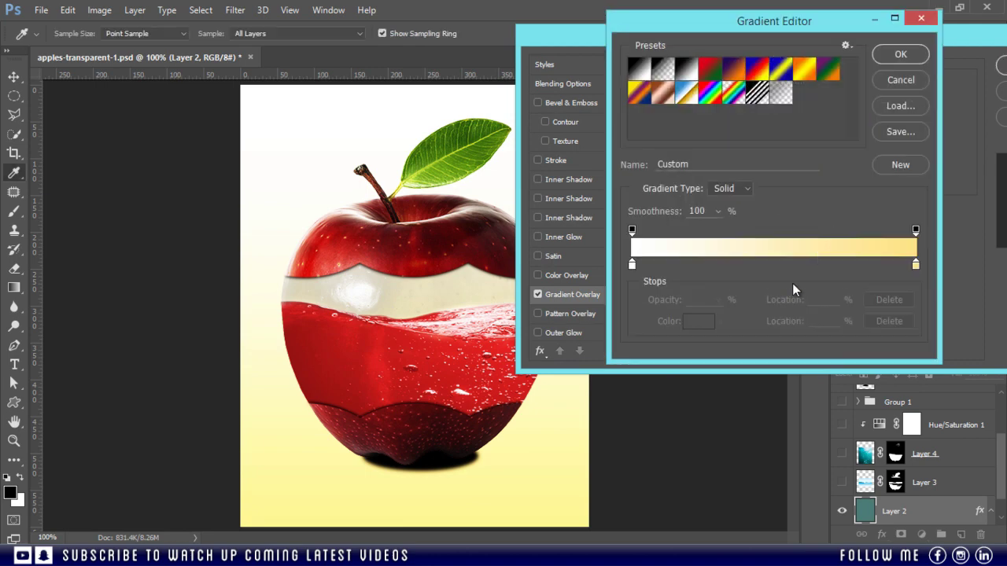
{"action": "left_click", "coordinate": [634, 266]}
{"action": "left_click", "coordinate": [699, 321]}
{"action": "left_click", "coordinate": [338, 239]}
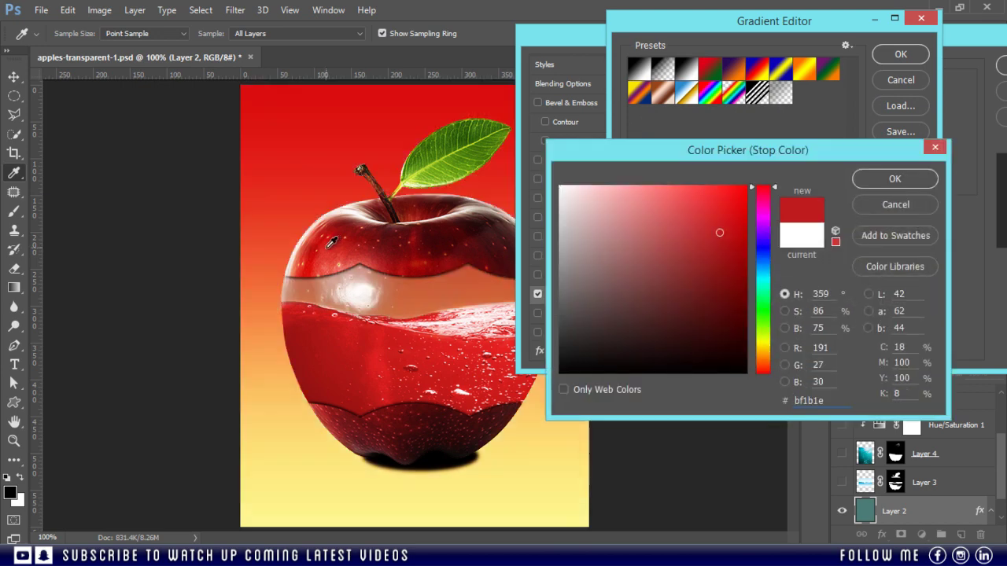
{"action": "left_click", "coordinate": [894, 179]}
Set the other stop to red and add a pale pink middle stop to the gradient
{"action": "left_click", "coordinate": [917, 266]}
{"action": "left_click", "coordinate": [775, 269]}
{"action": "double_click", "coordinate": [775, 269]}
{"action": "left_click", "coordinate": [784, 311]}
{"action": "mouse_move", "coordinate": [763, 212]}
{"action": "left_mouse_down"}
{"action": "mouse_move", "coordinate": [771, 304]}
{"action": "mouse_move", "coordinate": [773, 203]}
{"action": "left_mouse_up"}
{"action": "left_click", "coordinate": [894, 178]}
{"action": "key", "text": "Return"}
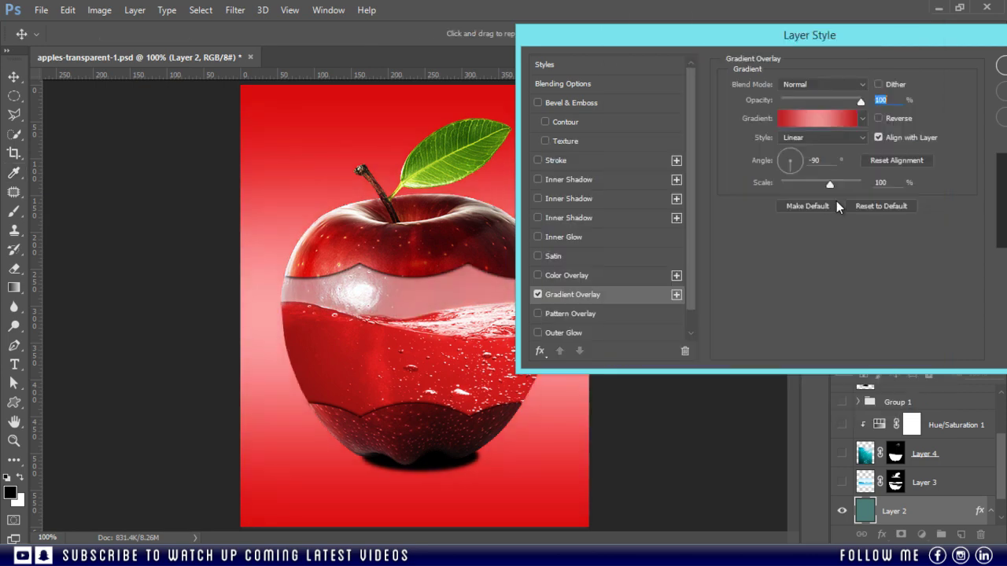
Set the gradient overlay angle to -30° and scale to 150%, then apply it
{"action": "double_click", "coordinate": [826, 161]}
{"action": "type", "text": "-30"}
{"action": "left_click_drag", "start_coordinate": [830, 183], "coordinate": [861, 184]}
{"action": "left_click_drag", "start_coordinate": [656, 34], "coordinate": [634, 11]}
{"action": "left_click_drag", "start_coordinate": [714, 15], "coordinate": [474, 45]}
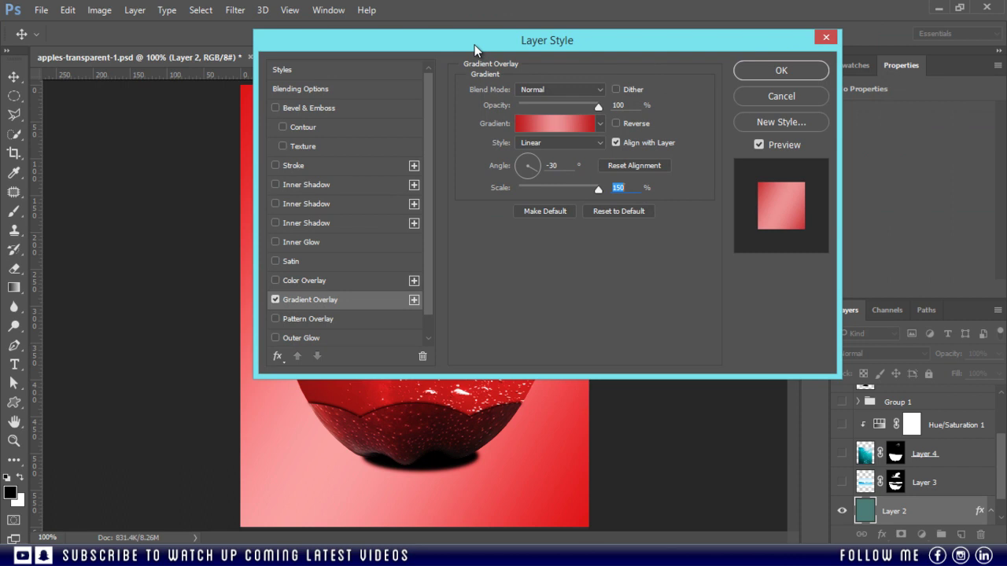
{"action": "left_click", "coordinate": [777, 71]}
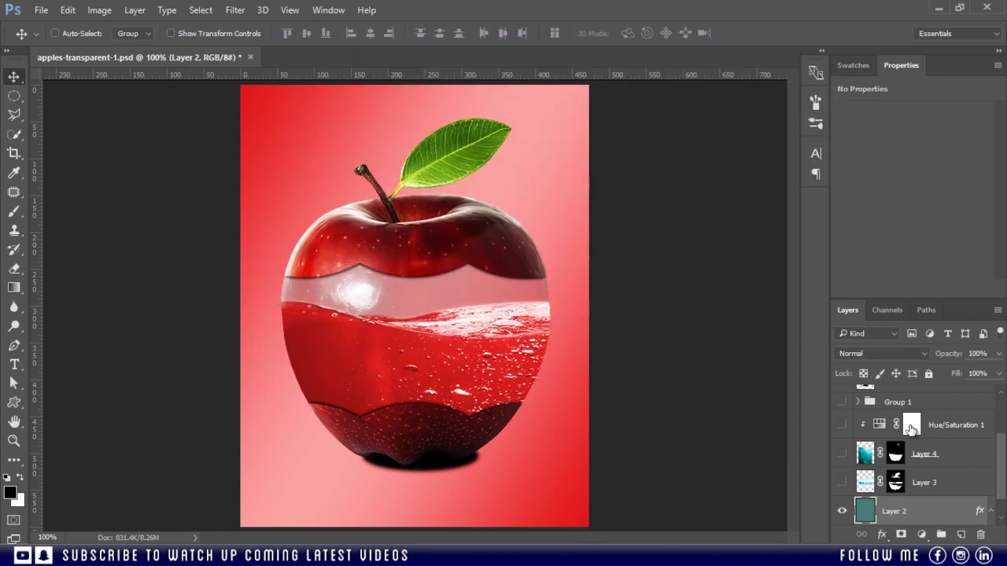
Add a layer mask to shadow Layer 10 and set a black brush at 2% flow
{"action": "left_click", "coordinate": [911, 429]}
{"action": "scroll", "coordinate": [920, 456], "scroll_direction": "up", "scroll_amount": 3}
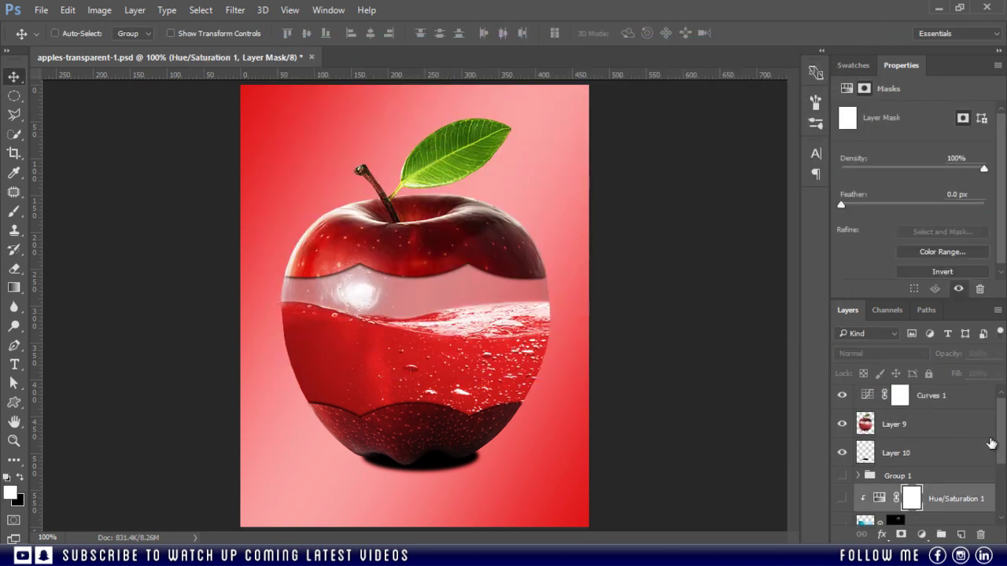
{"action": "left_click", "coordinate": [901, 402]}
{"action": "left_click", "coordinate": [913, 458]}
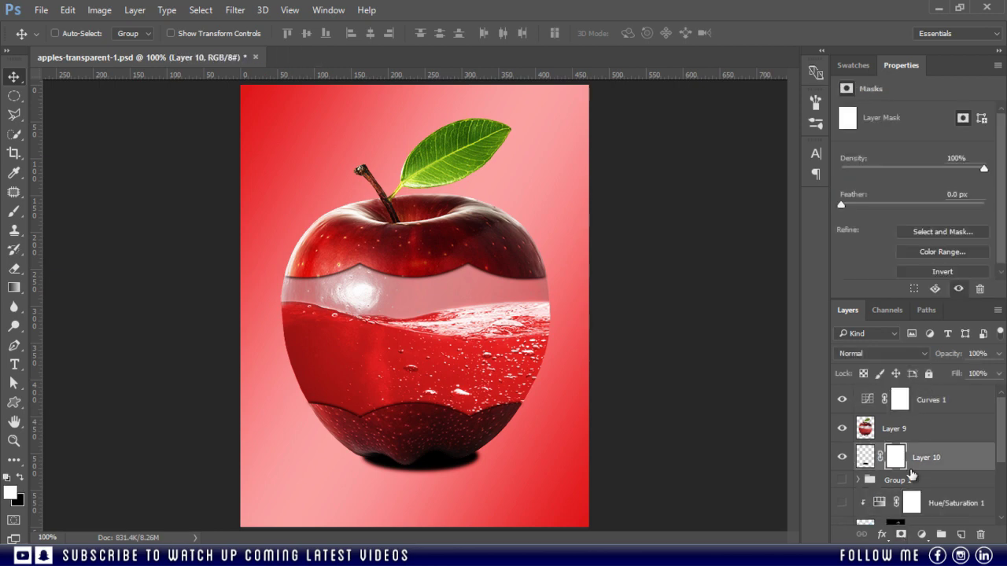
{"action": "left_click", "coordinate": [900, 534]}
{"action": "key", "text": "x"}
{"action": "key", "text": "b"}
{"action": "left_click", "coordinate": [382, 33]}
{"action": "type", "text": "2"}
{"action": "key", "text": "Return"}
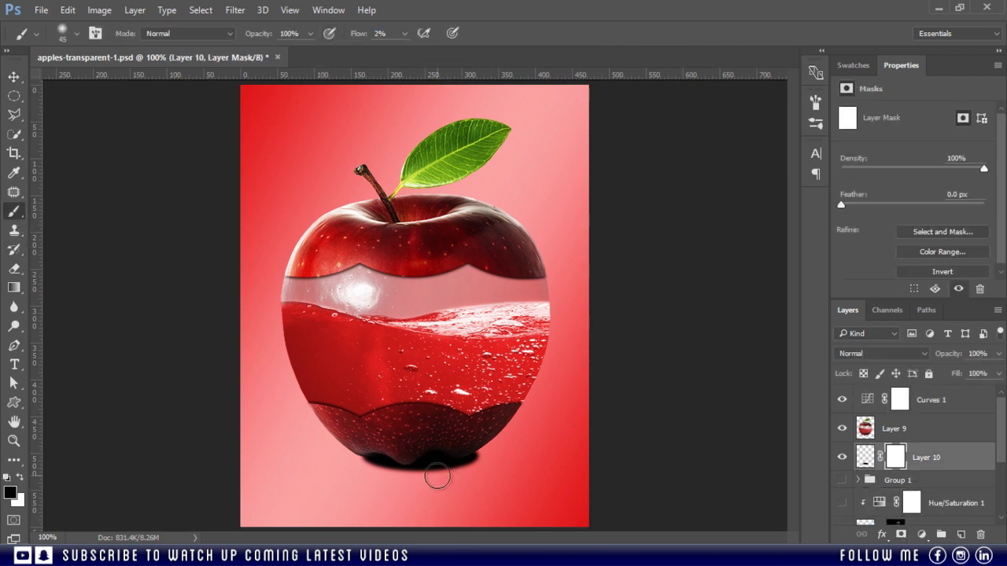
Paint the mask over the shadow's edges to fade it softly, then zoom out to review
{"action": "mouse_move", "coordinate": [390, 474]}
{"action": "left_mouse_down"}
{"action": "mouse_move", "coordinate": [487, 468]}
{"action": "mouse_move", "coordinate": [479, 449]}
{"action": "mouse_move", "coordinate": [384, 479]}
{"action": "mouse_move", "coordinate": [347, 466]}
{"action": "mouse_move", "coordinate": [430, 475]}
{"action": "mouse_move", "coordinate": [508, 457]}
{"action": "mouse_move", "coordinate": [384, 481]}
{"action": "mouse_move", "coordinate": [409, 480]}
{"action": "mouse_move", "coordinate": [420, 474]}
{"action": "mouse_move", "coordinate": [385, 475]}
{"action": "mouse_move", "coordinate": [513, 461]}
{"action": "mouse_move", "coordinate": [480, 450]}
{"action": "mouse_move", "coordinate": [502, 453]}
{"action": "mouse_move", "coordinate": [435, 478]}
{"action": "mouse_move", "coordinate": [395, 483]}
{"action": "mouse_move", "coordinate": [504, 455]}
{"action": "mouse_move", "coordinate": [378, 482]}
{"action": "mouse_move", "coordinate": [339, 473]}
{"action": "mouse_move", "coordinate": [481, 498]}
{"action": "left_mouse_up"}
{"action": "key", "text": "ctrl+minus"}
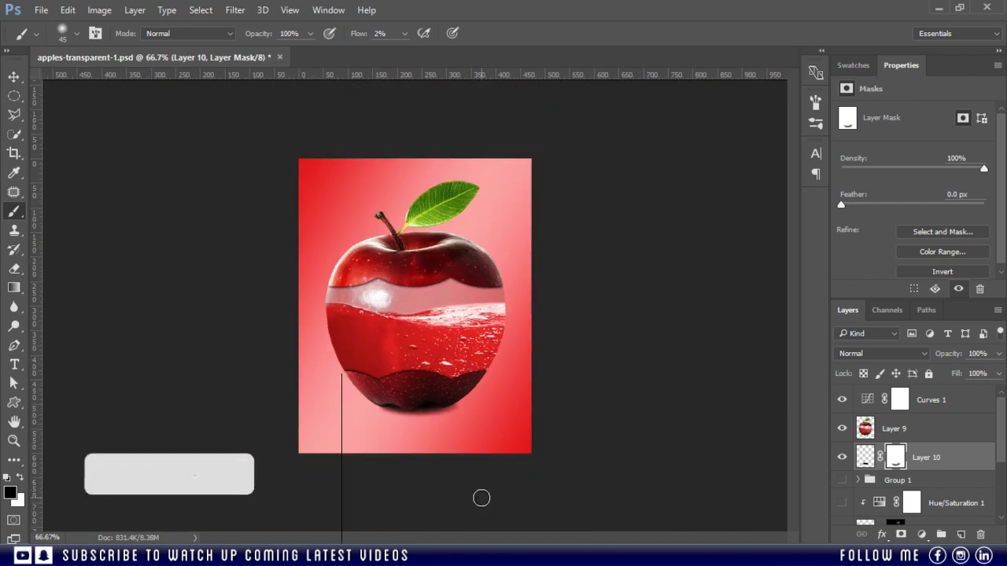
{"action": "key", "text": "ctrl+plus"}
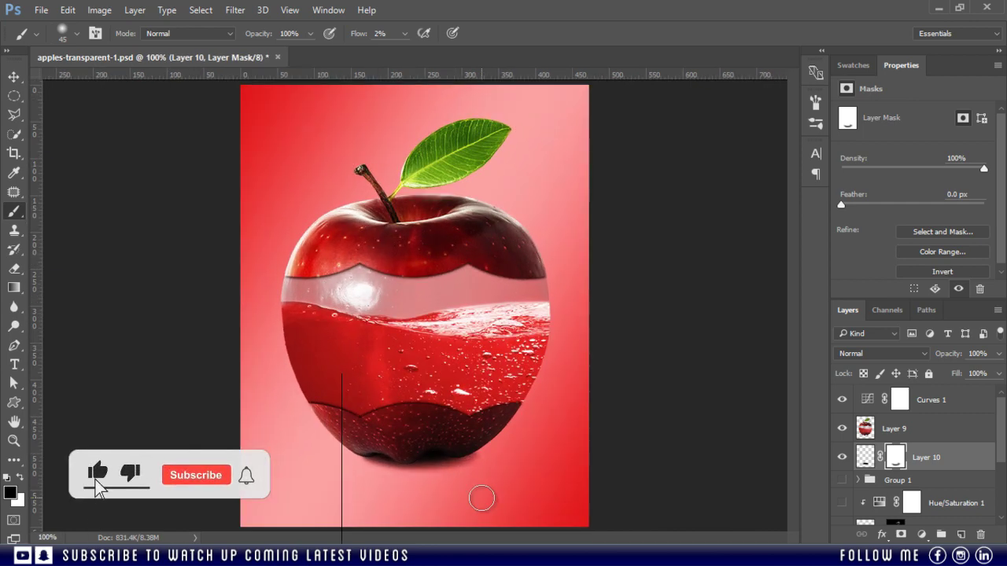
{"action": "key", "text": "v"}
{"action": "key", "text": "ctrl+minus"}
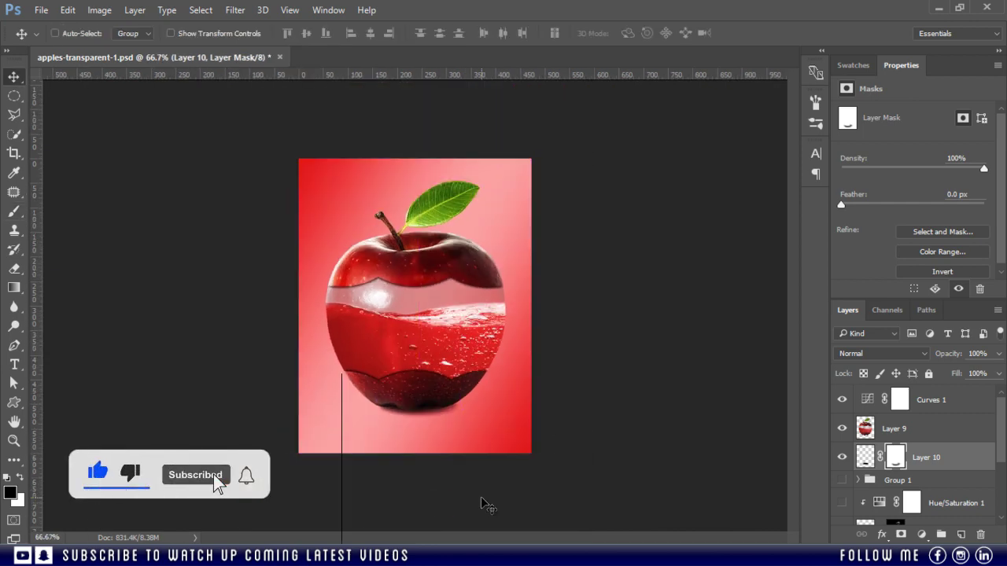